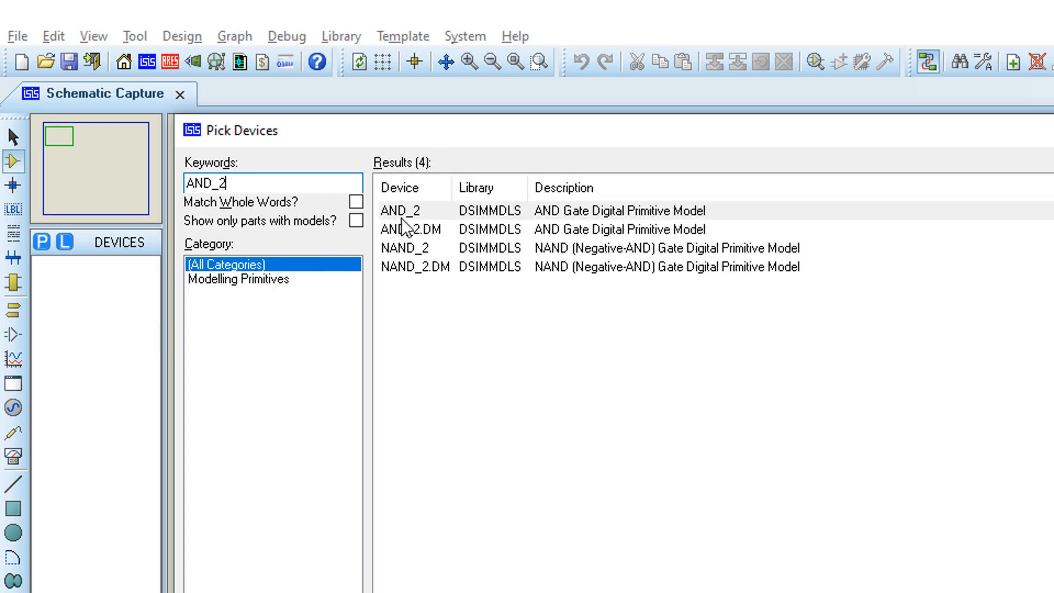
Add the AND_2 and OR_2 gate models from the parts library to the device list
double_click(405, 210)
double_click(285, 183)
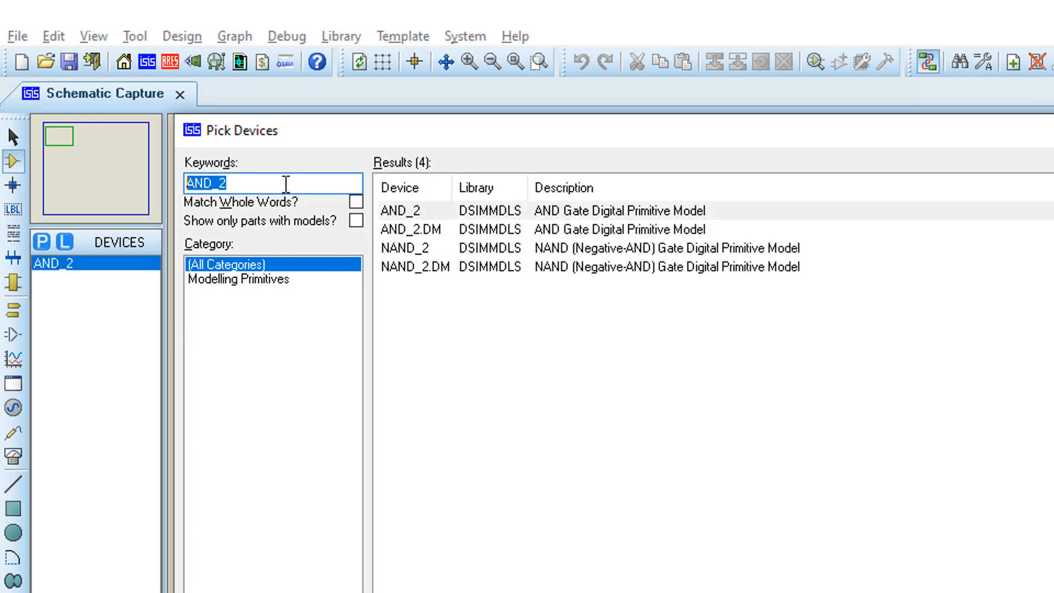
text(OR)
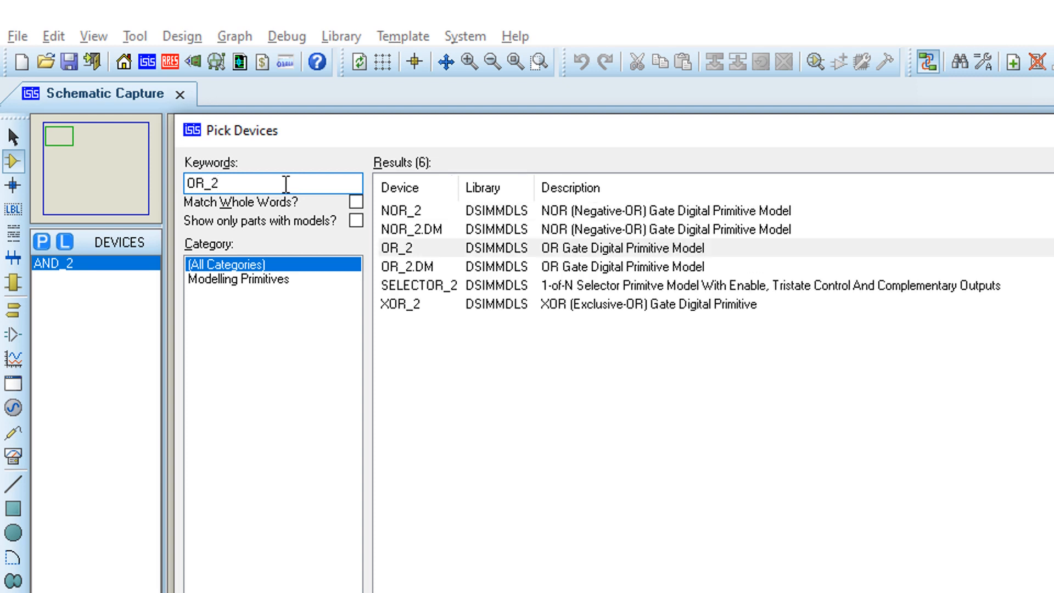
double_click(421, 254)
Find the NOT simple digital inverter in the parts library and add it to the device list
double_click(249, 182)
text(NOT)
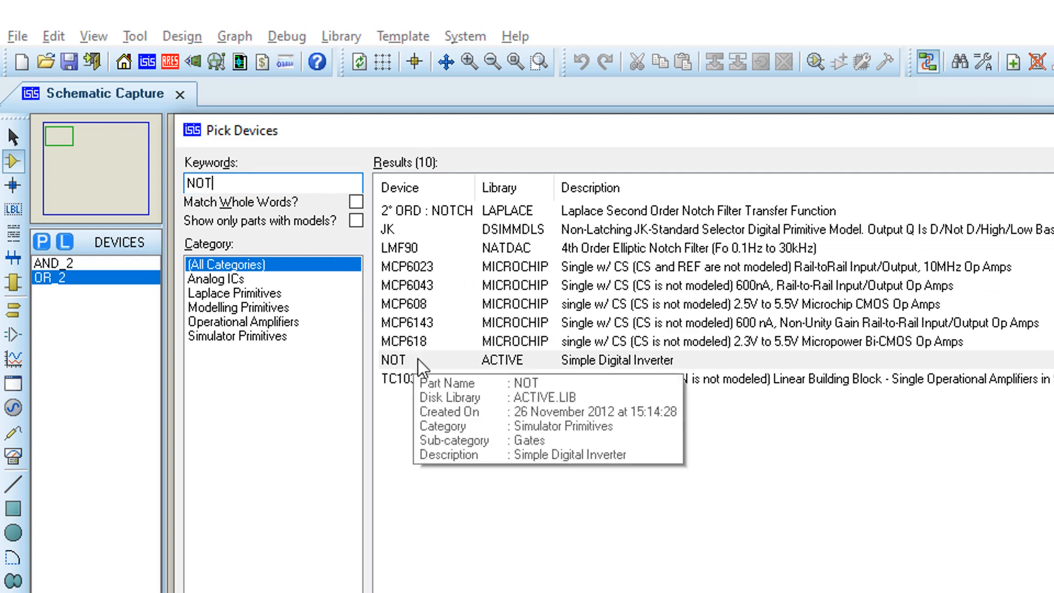
double_click(417, 359)
Search for "logic stat", add LOGICSTATE and LOGICPROBE (BIG) to the device list, and close the device picker
double_click(250, 183)
text(logic st)
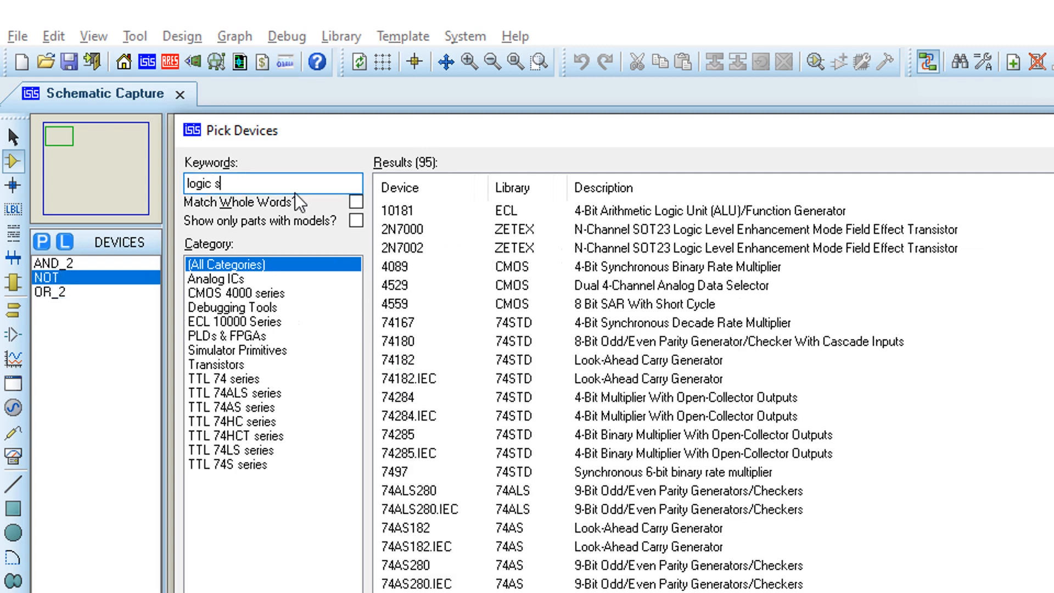
text(a)
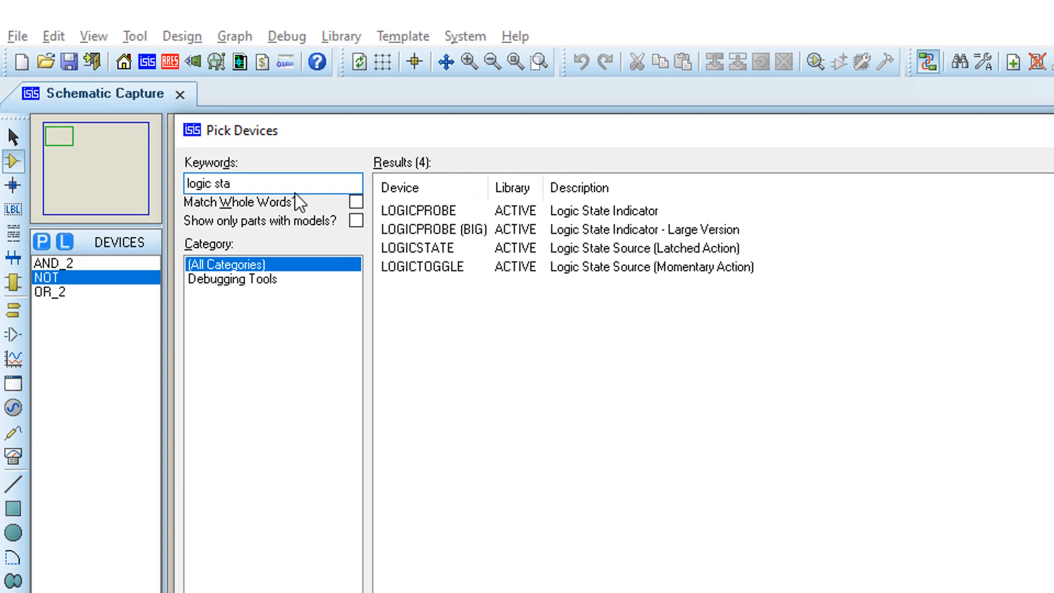
text(t)
double_click(449, 250)
click(474, 227)
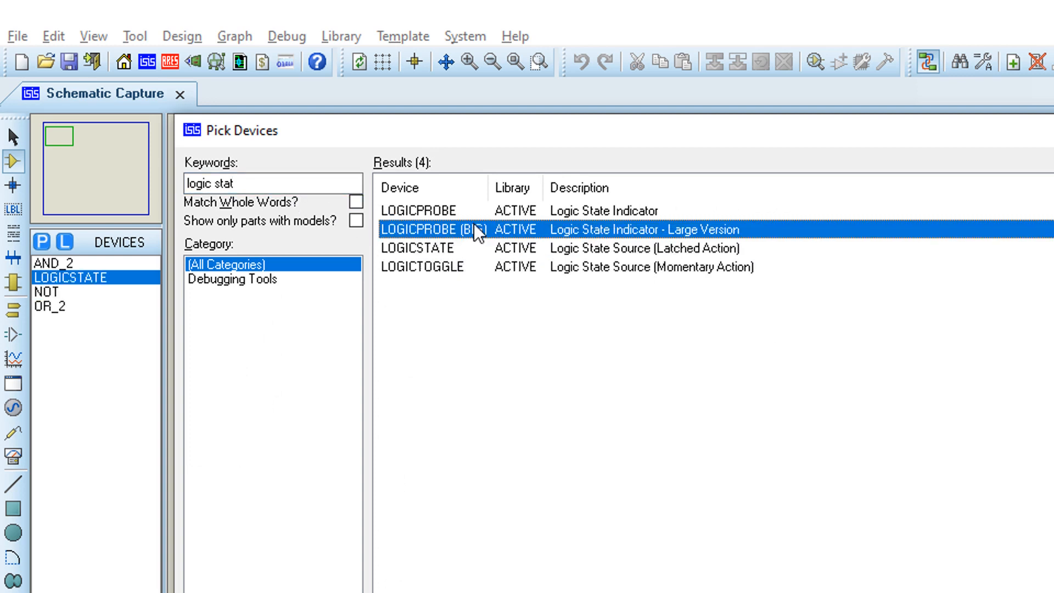
mouse_move(474, 225)
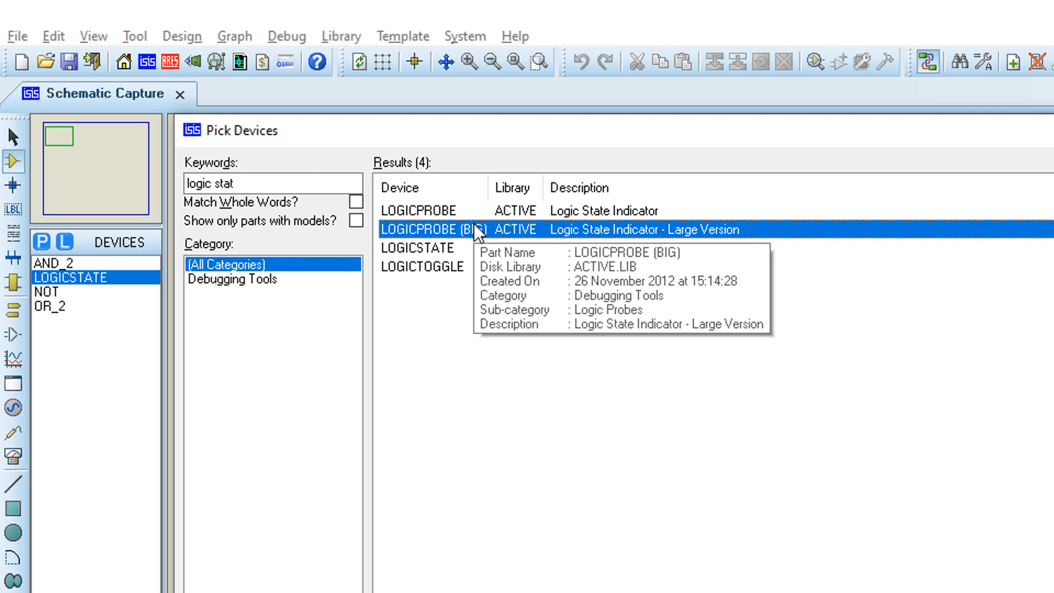
double_click(475, 227)
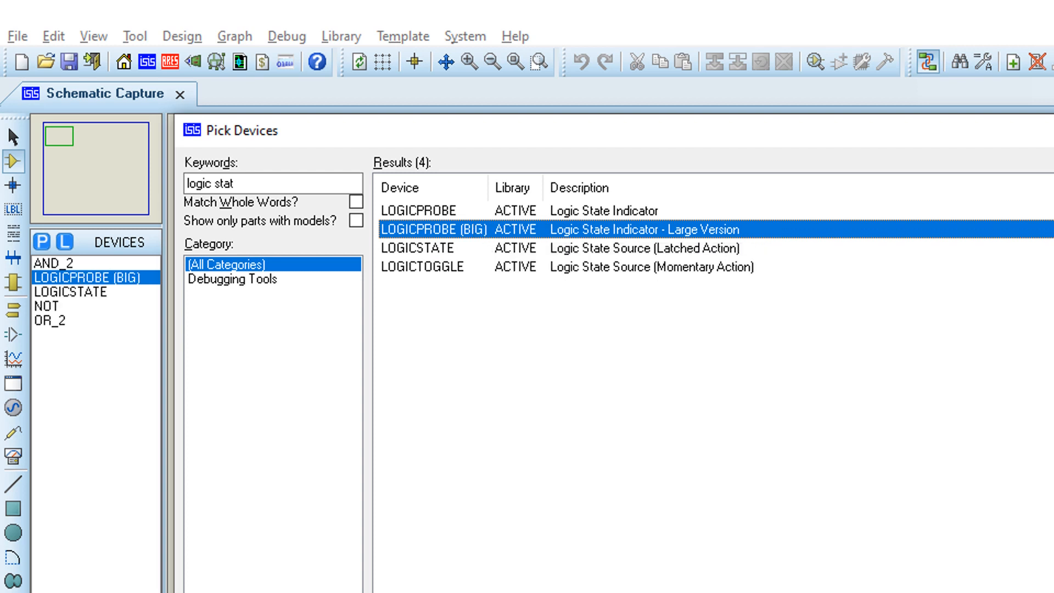
key(Return)
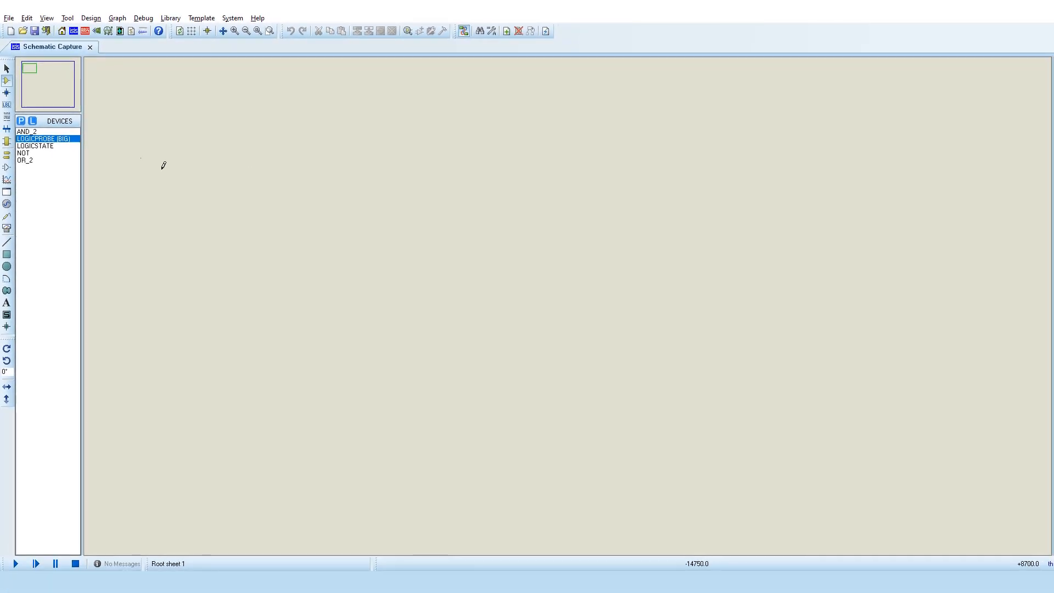
Place two LOGICSTATE inputs, one above the other, near the sheet's left side
click(49, 146)
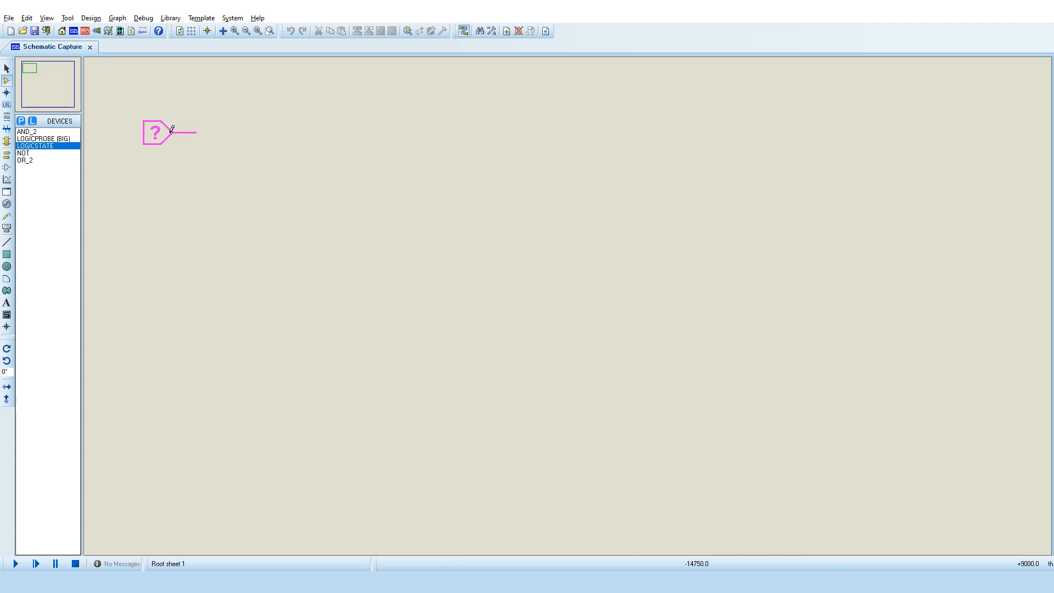
click(187, 179)
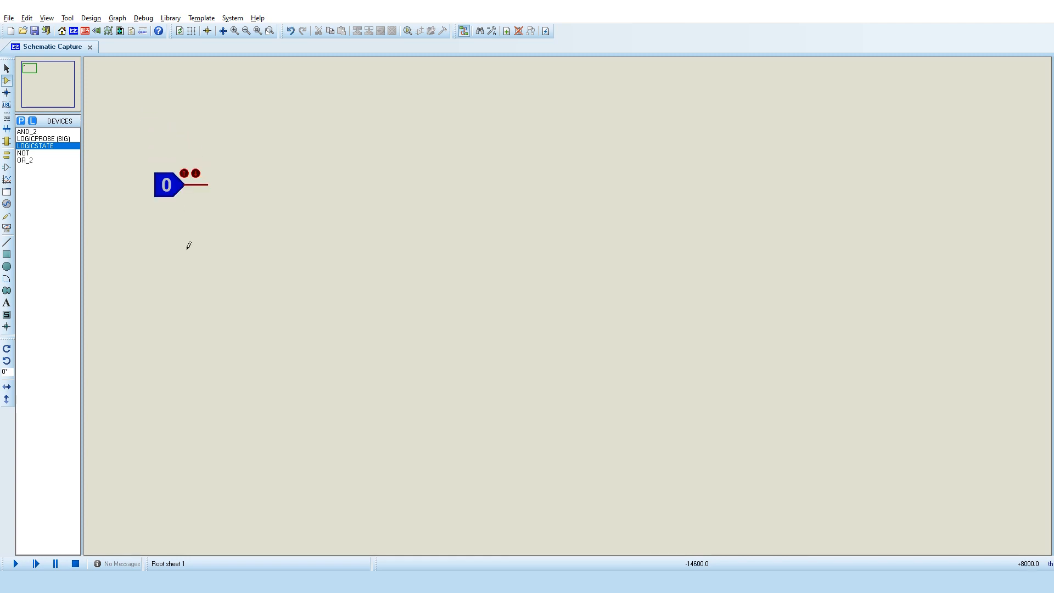
click(177, 358)
click(177, 357)
Place a third LOGICSTATE above and to the right of the other two, rotated clockwise to point down
click(299, 98)
click(300, 99)
right_click(304, 104)
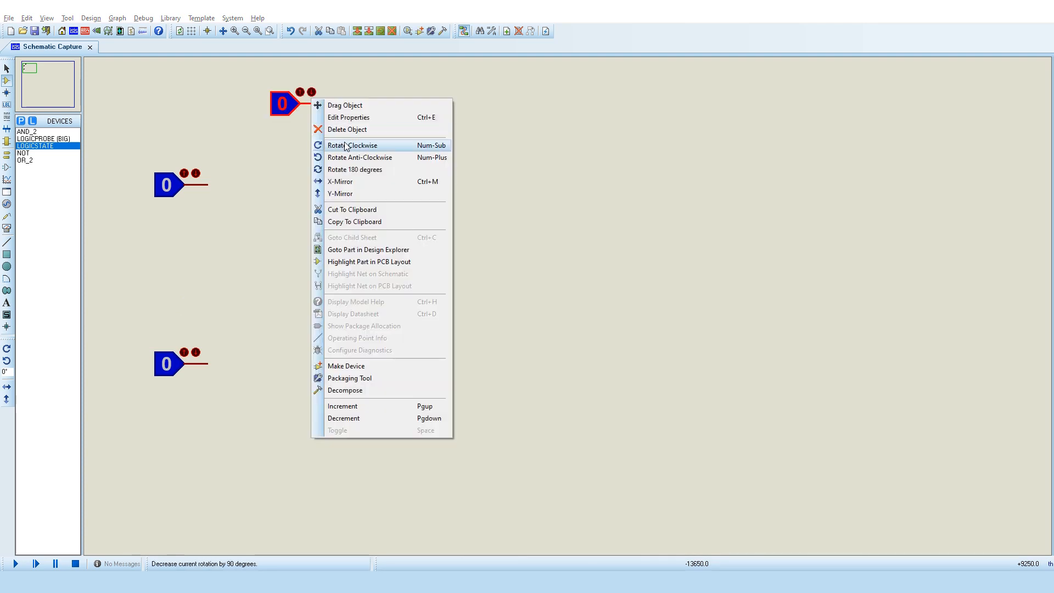
click(346, 147)
drag(330, 68, 307, 91)
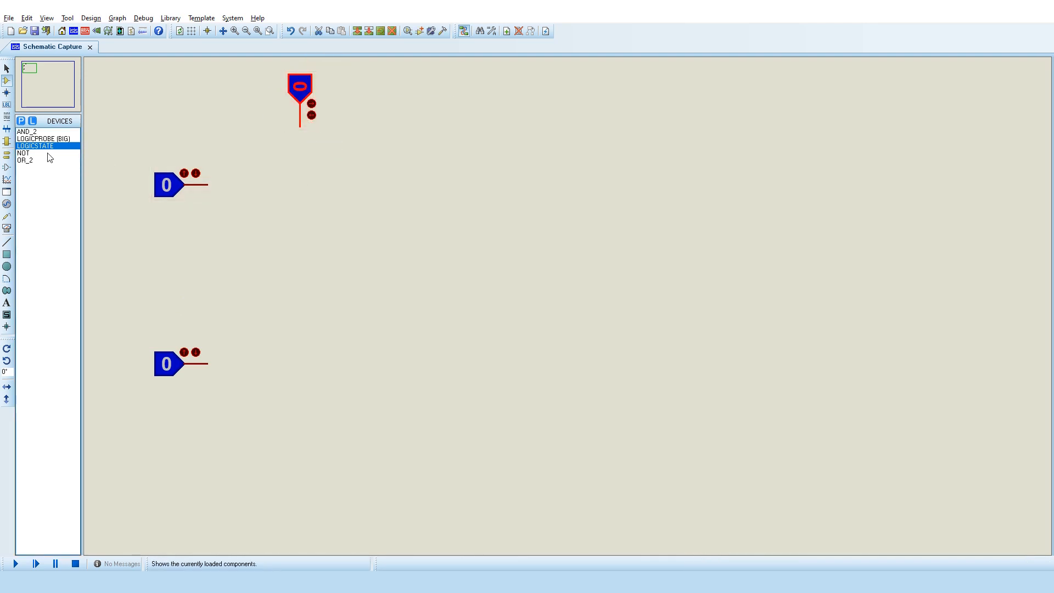
Place a NOT gate below and to the right of the upper logic state, rotated clockwise to point down
click(25, 153)
click(308, 169)
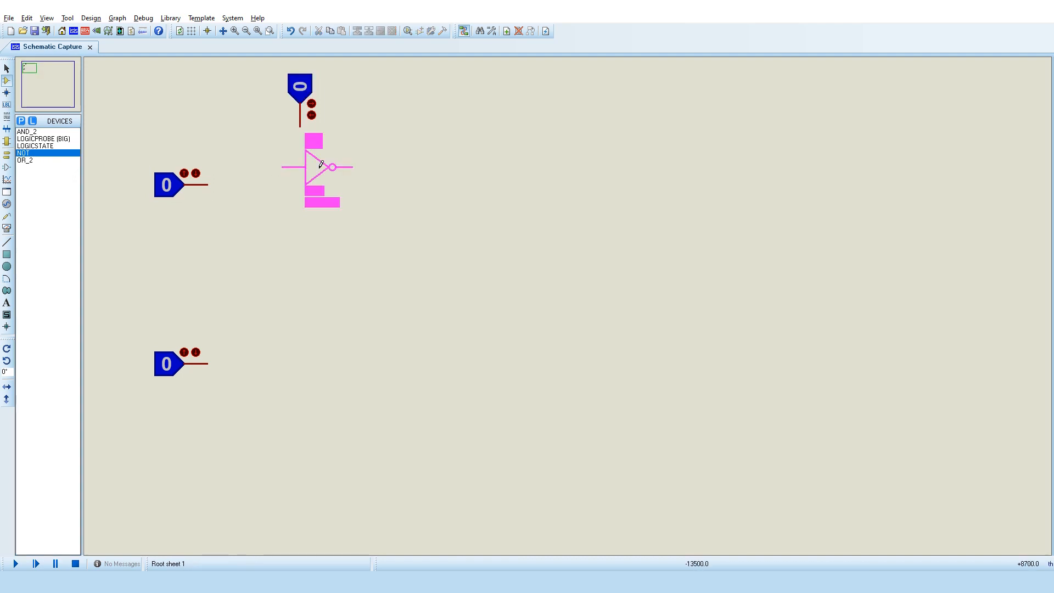
click(343, 187)
right_click(343, 185)
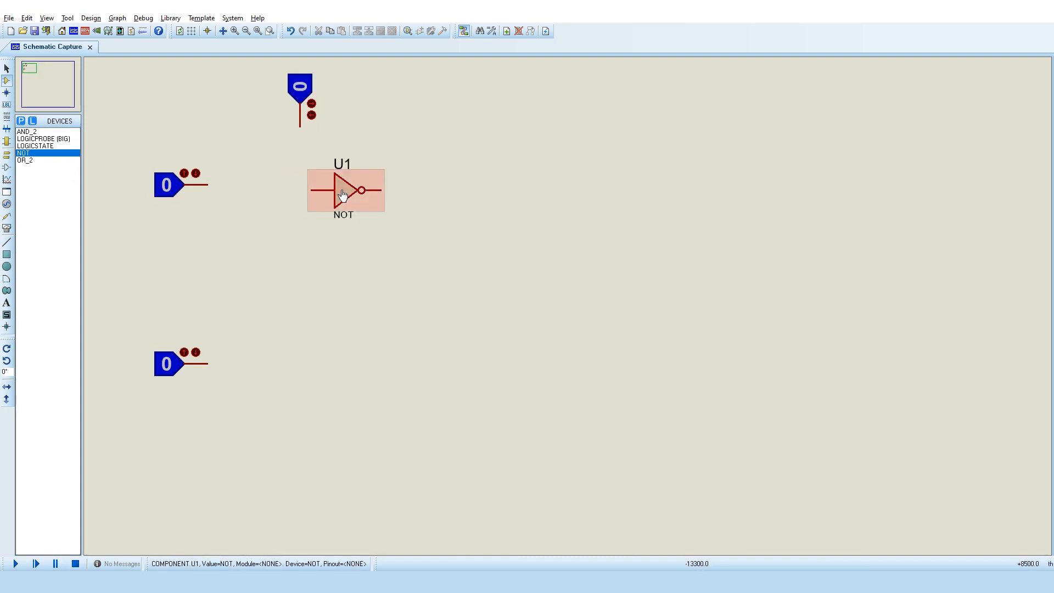
click(378, 231)
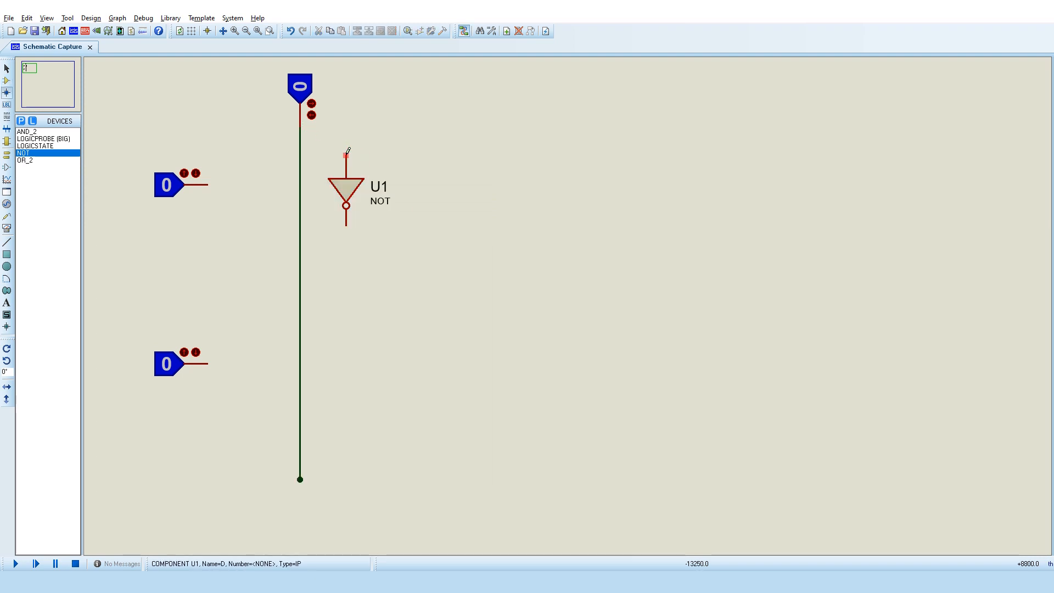
Wire the NOT gate's input to the select logic state's vertical line and run its output down to an open end
click(346, 155)
click(300, 144)
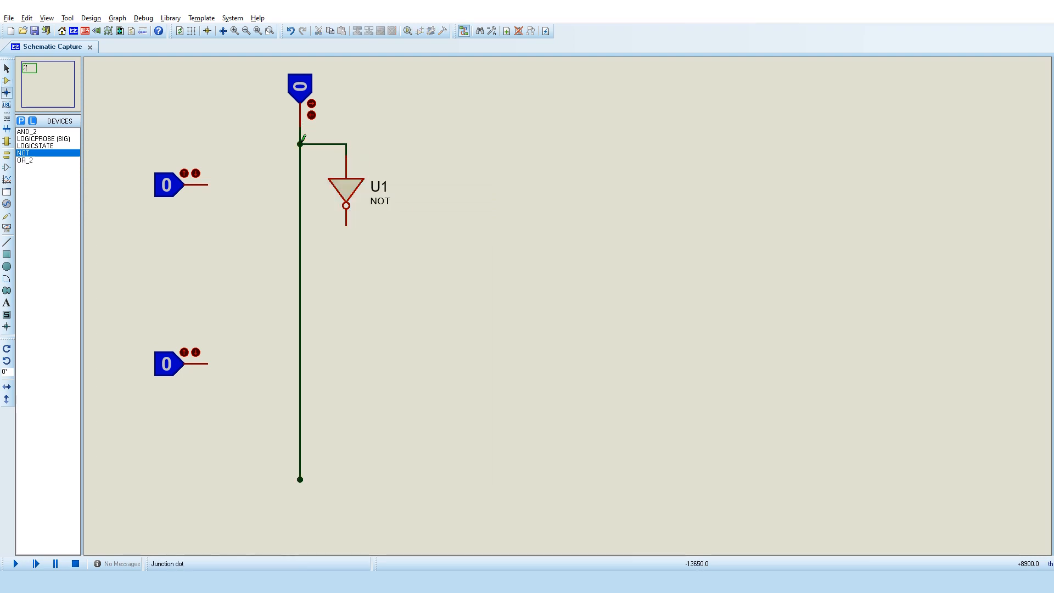
click(345, 225)
double_click(346, 456)
Place two AND_2 gates, one above the other, to the right of the vertical wires
click(27, 132)
click(460, 295)
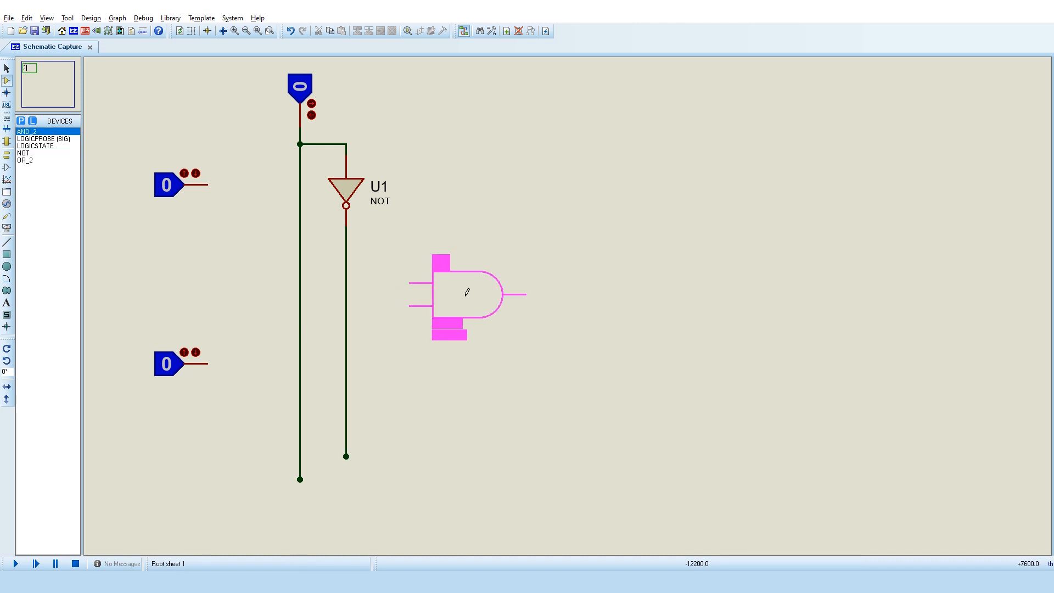
click(476, 281)
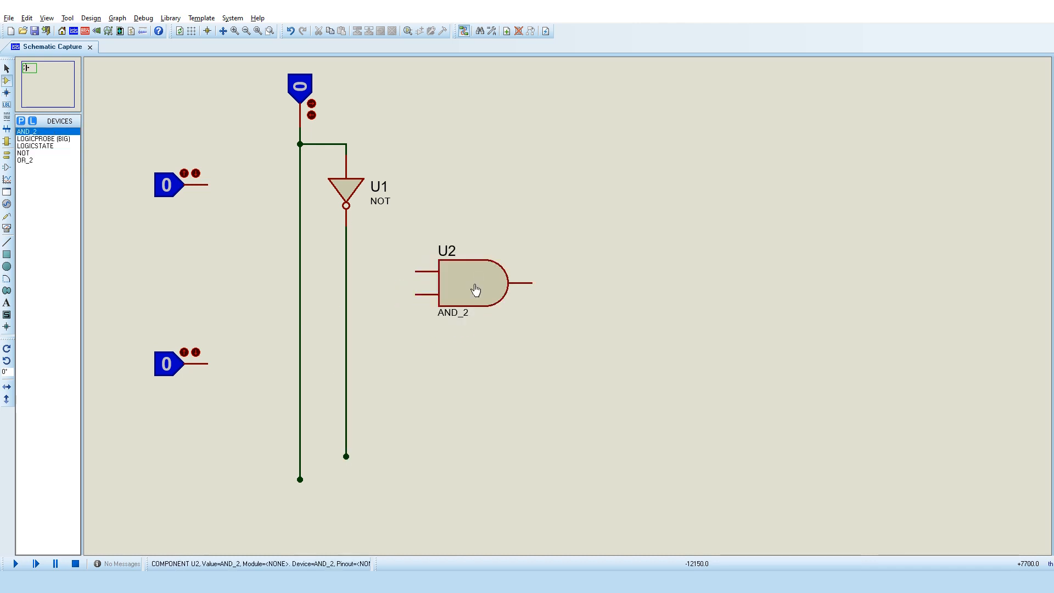
click(473, 393)
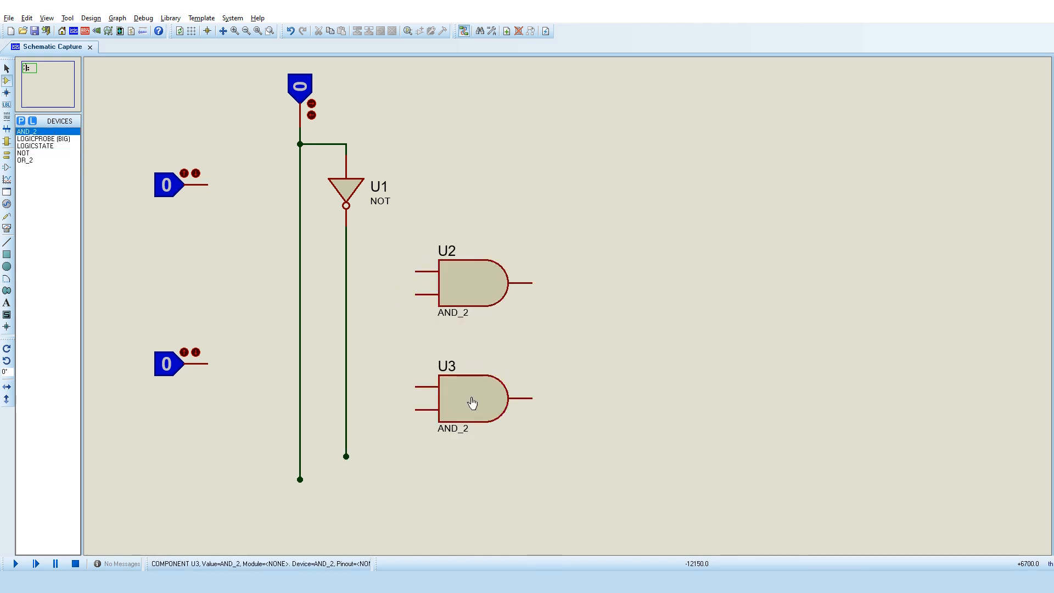
Wire the two left-hand logic states to the upper inputs of AND gates U2 and U3 respectively
click(208, 184)
click(230, 185)
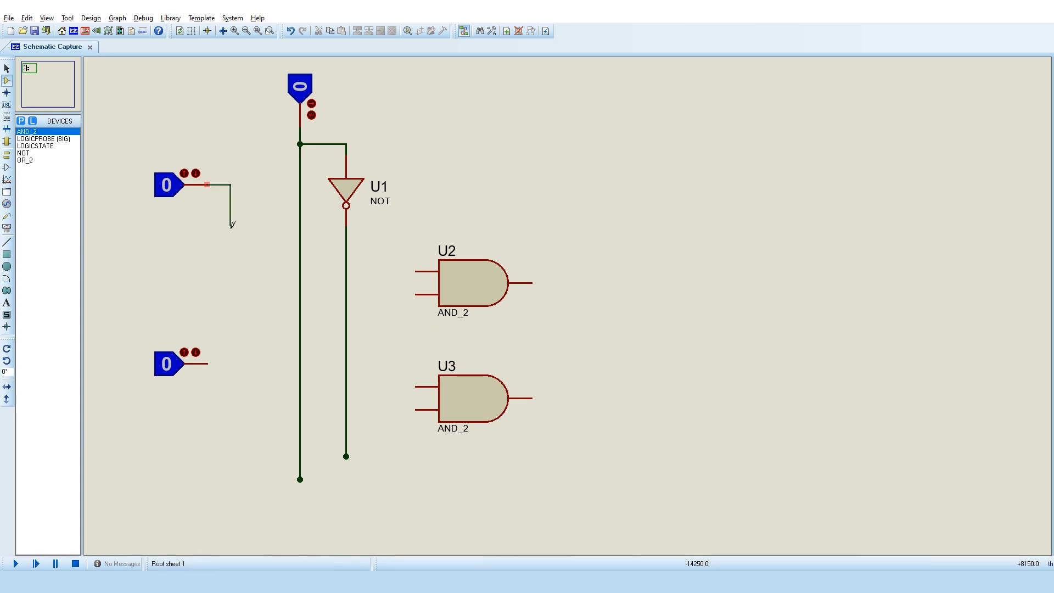
click(416, 271)
click(207, 363)
click(230, 363)
click(230, 386)
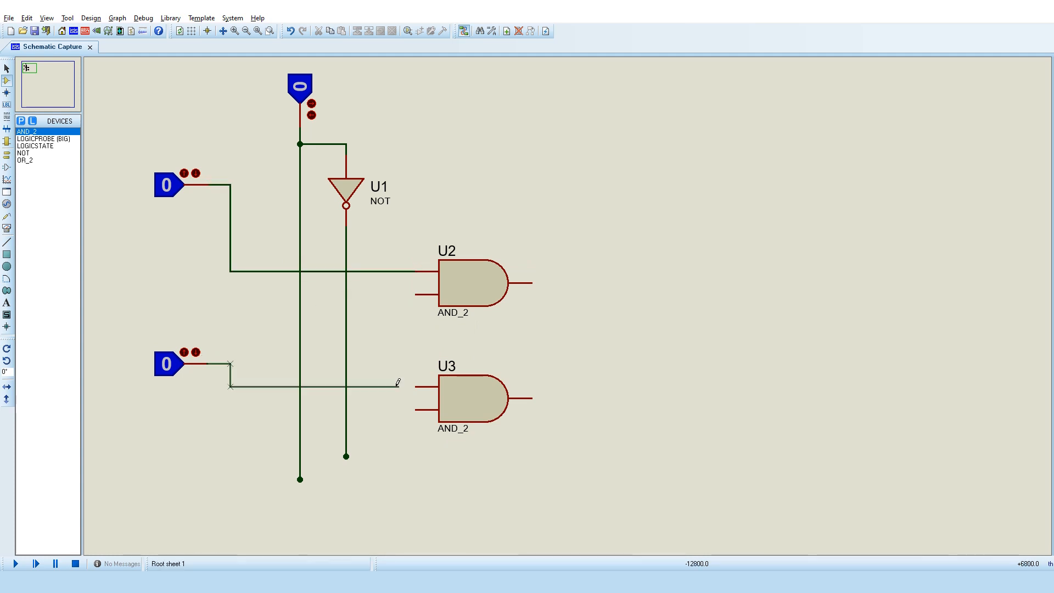
click(416, 386)
Wire U2's lower input to the NOT output line and U3's lower input to the select logic state's line
click(416, 294)
click(346, 294)
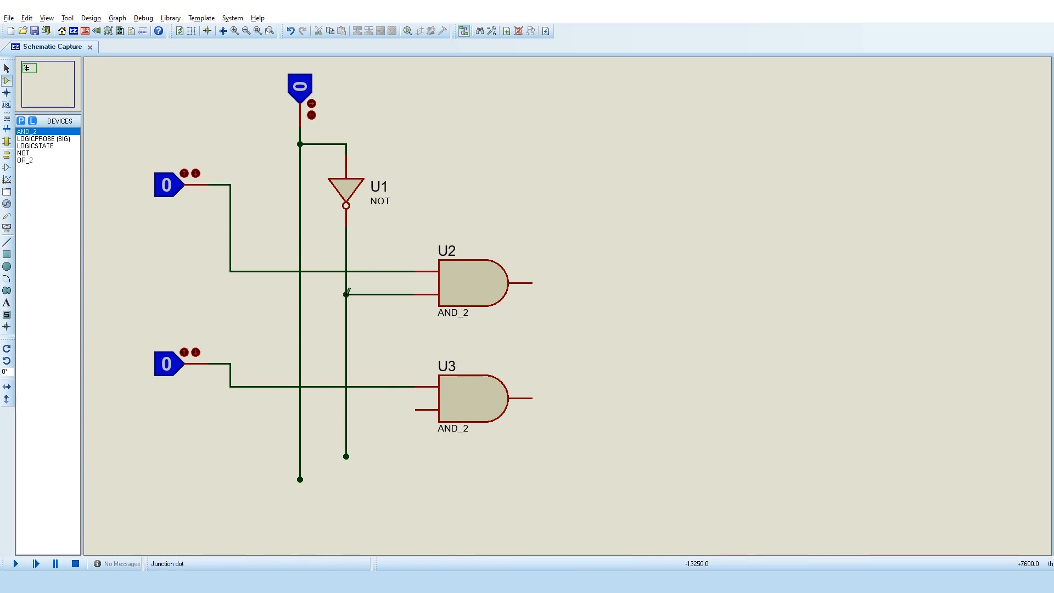
click(414, 409)
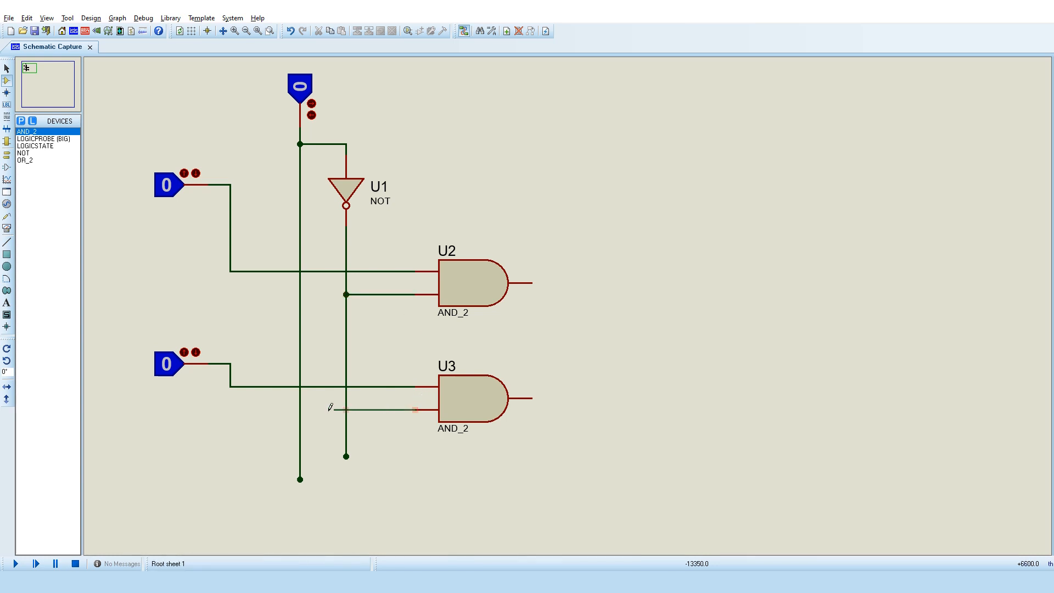
click(299, 409)
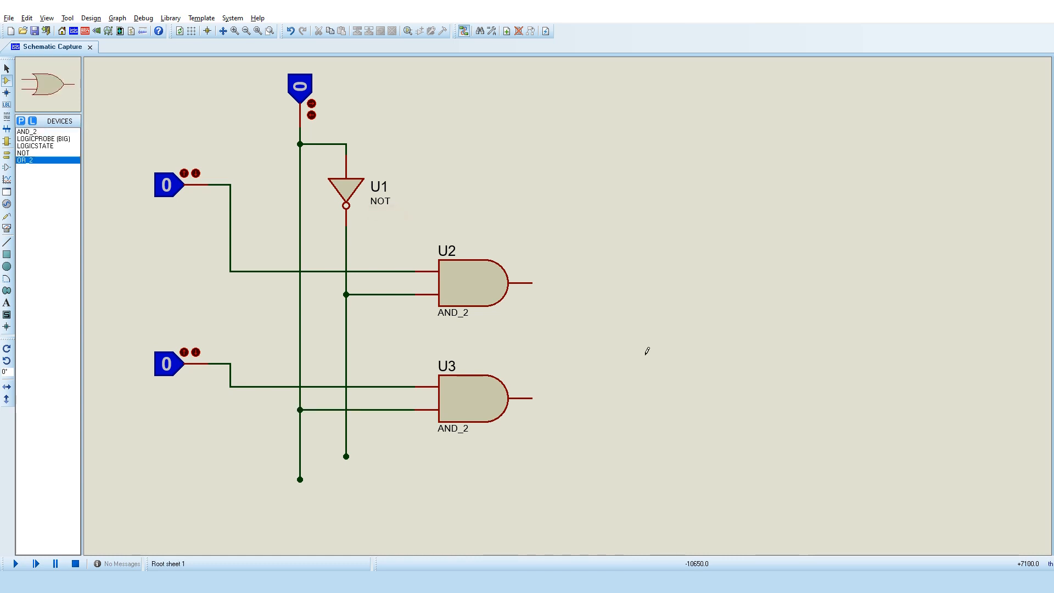
Place an OR_2 gate to the right of the AND gates and wire both AND outputs to its inputs
click(646, 352)
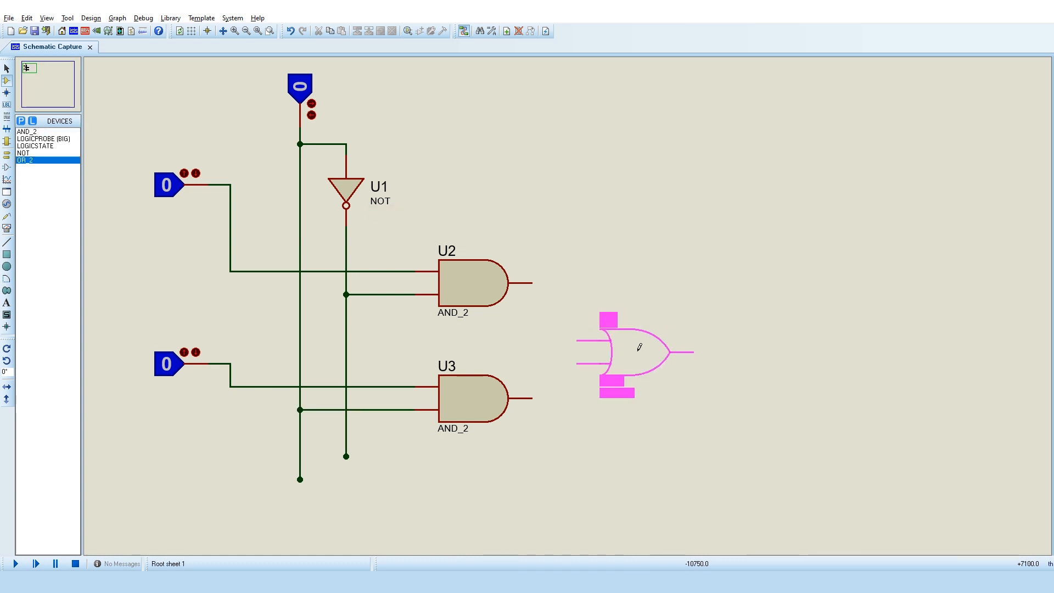
click(635, 345)
click(578, 334)
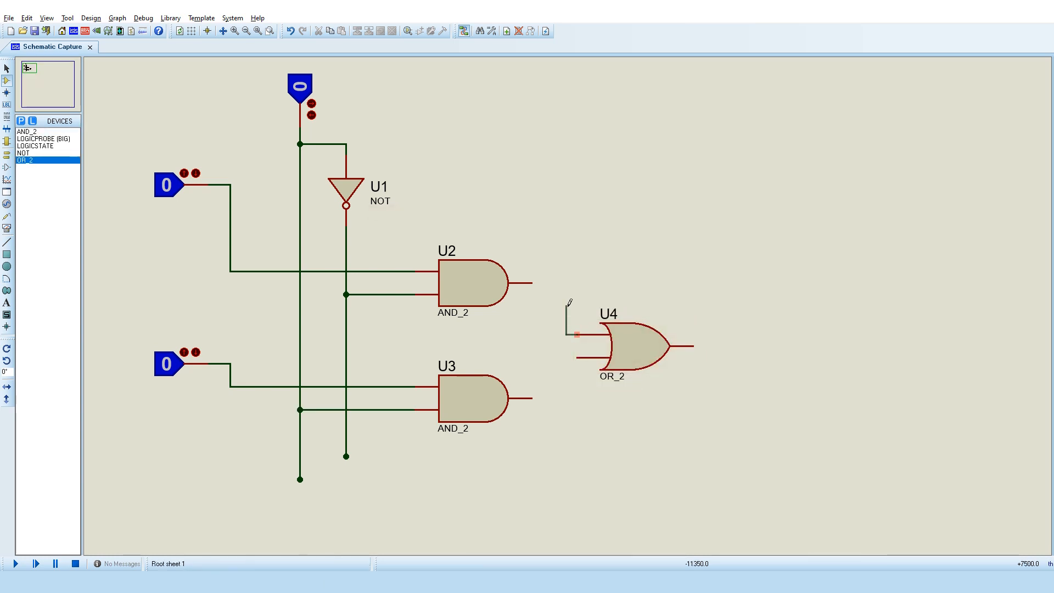
click(532, 282)
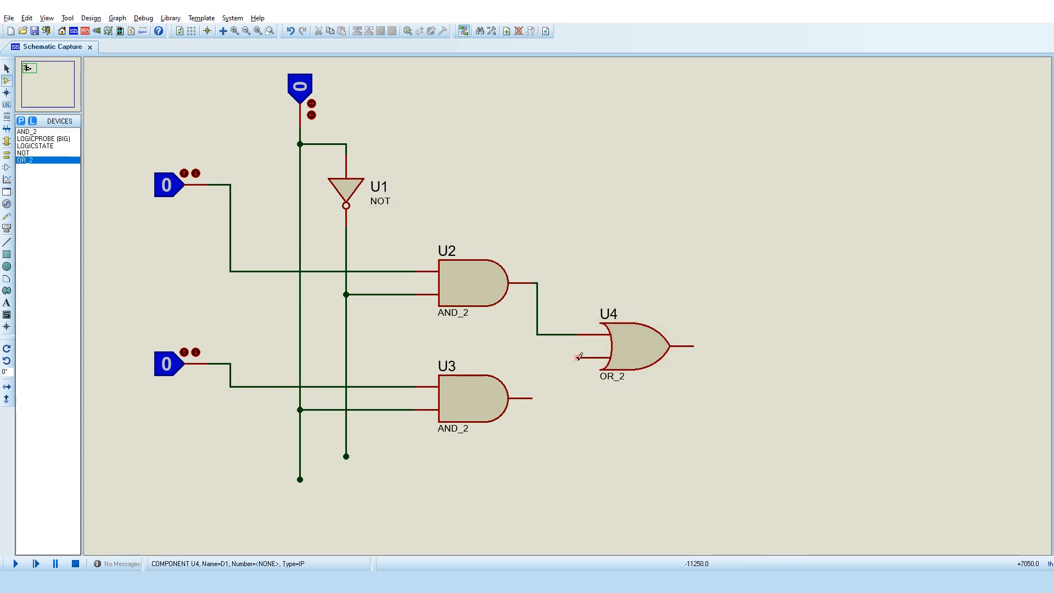
click(576, 357)
click(531, 399)
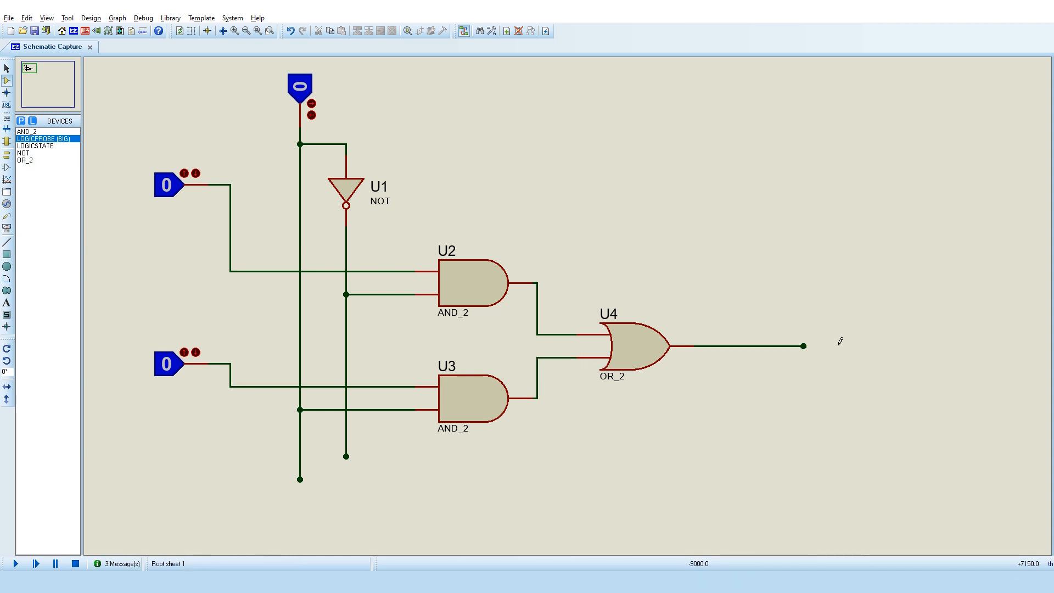
Place a LOGICPROBE (BIG) to the right of the OR gate and connect it to the OR output wire
click(839, 344)
click(845, 342)
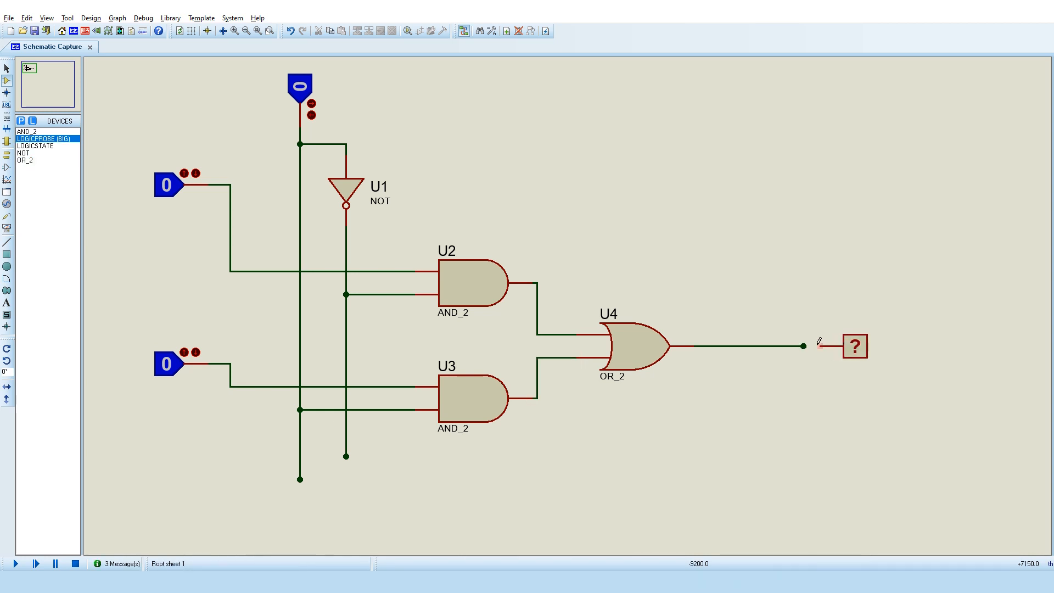
click(807, 345)
Run the simulation and toggle input A repeatedly between 0 and 1 with S and B at 0 to check output Q
click(17, 564)
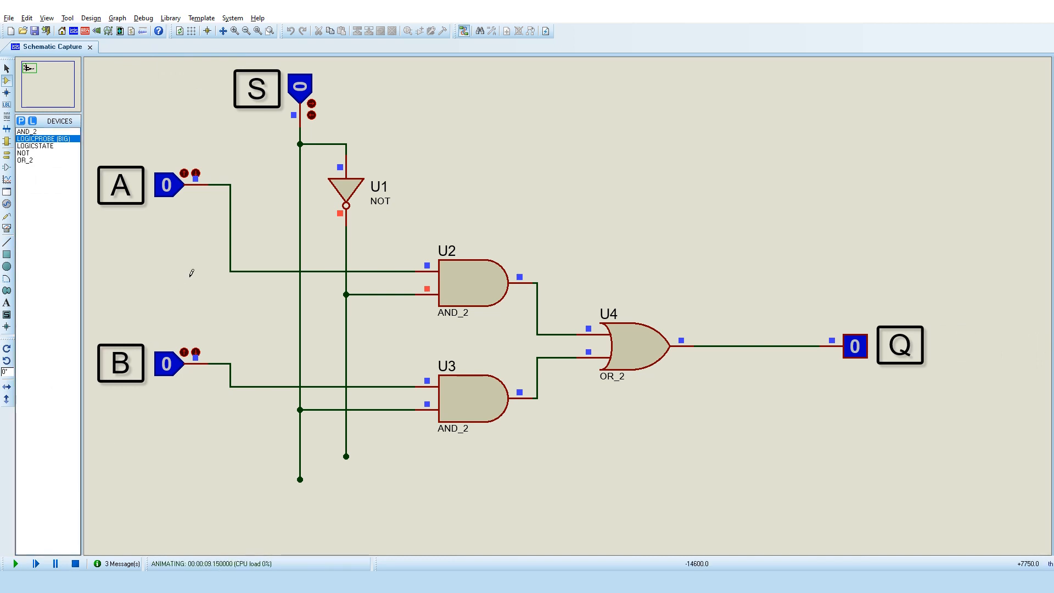
click(168, 190)
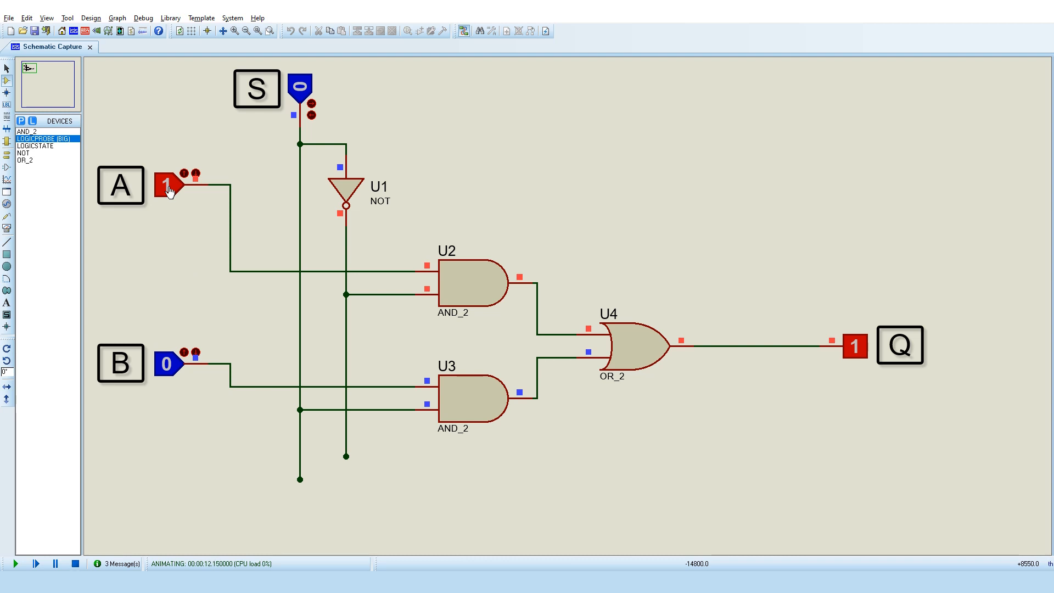
click(168, 190)
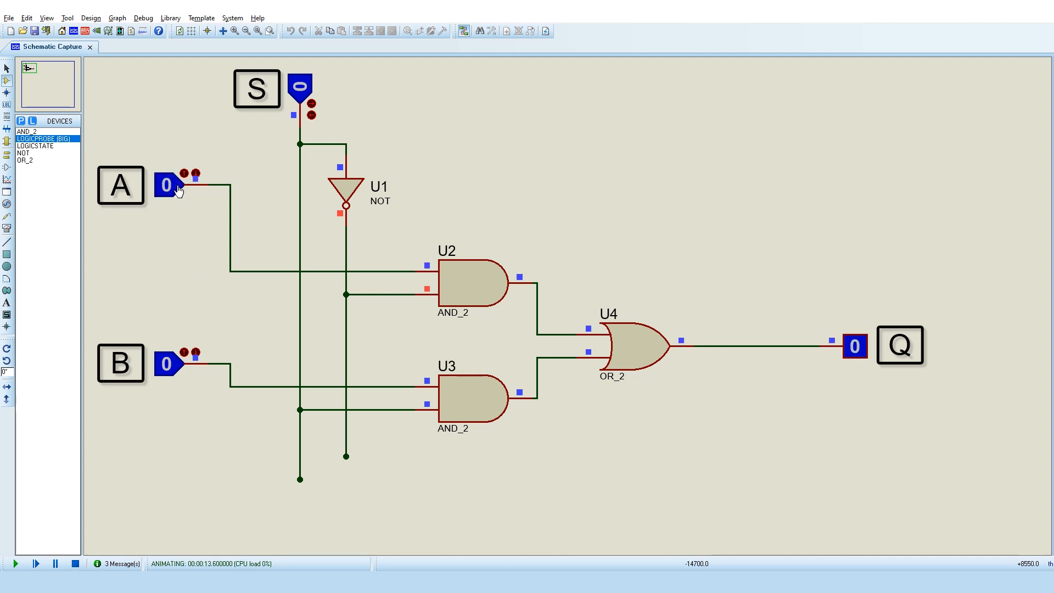
click(178, 188)
click(178, 189)
click(178, 188)
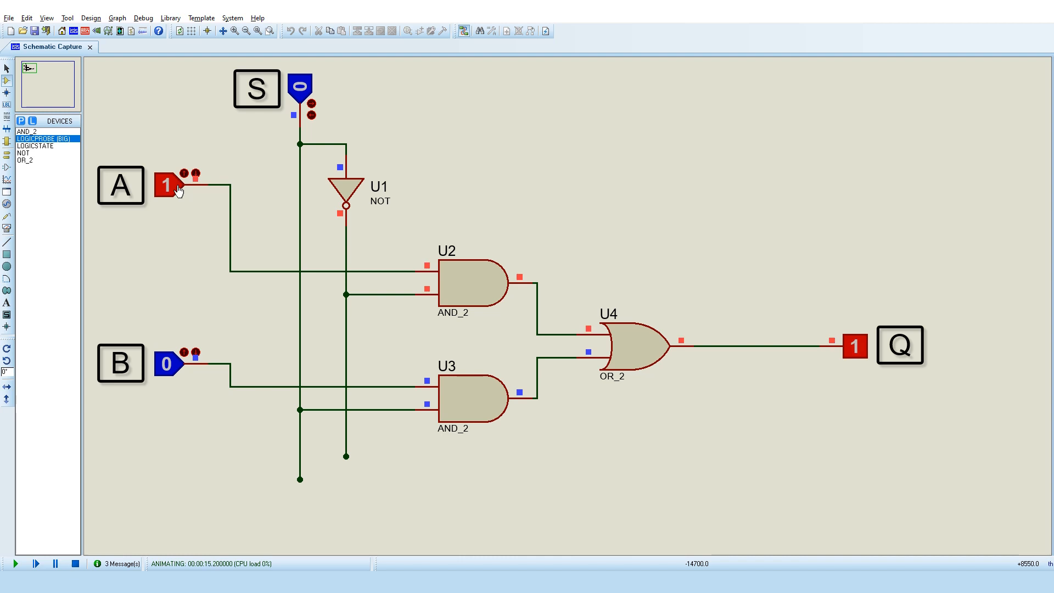
click(178, 189)
click(178, 189)
click(177, 188)
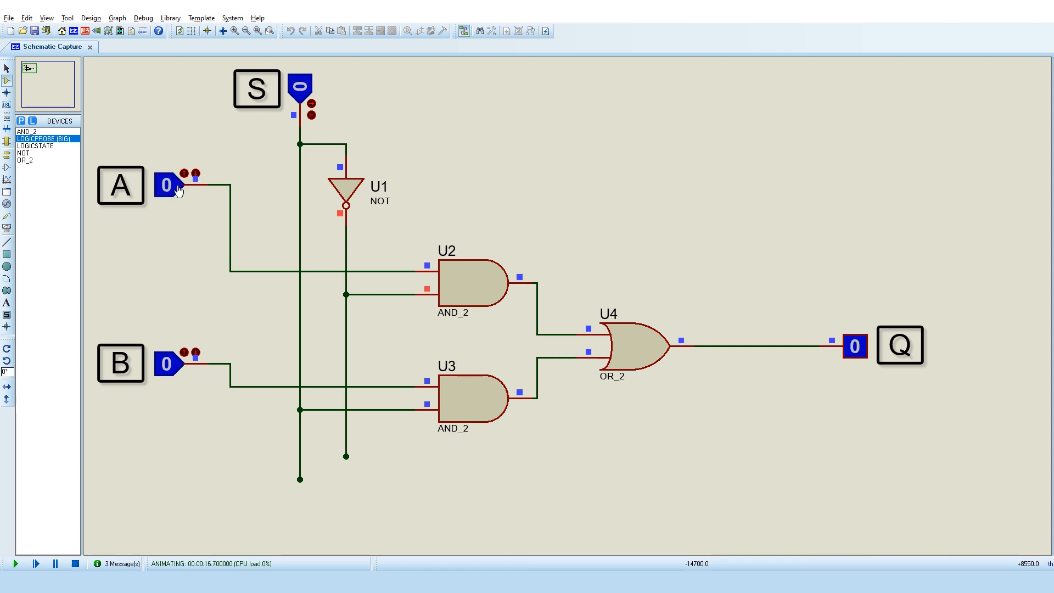
Toggle input B repeatedly between 0 and 1 with S and A at 0 to check output Q
click(177, 372)
click(177, 372)
click(177, 372)
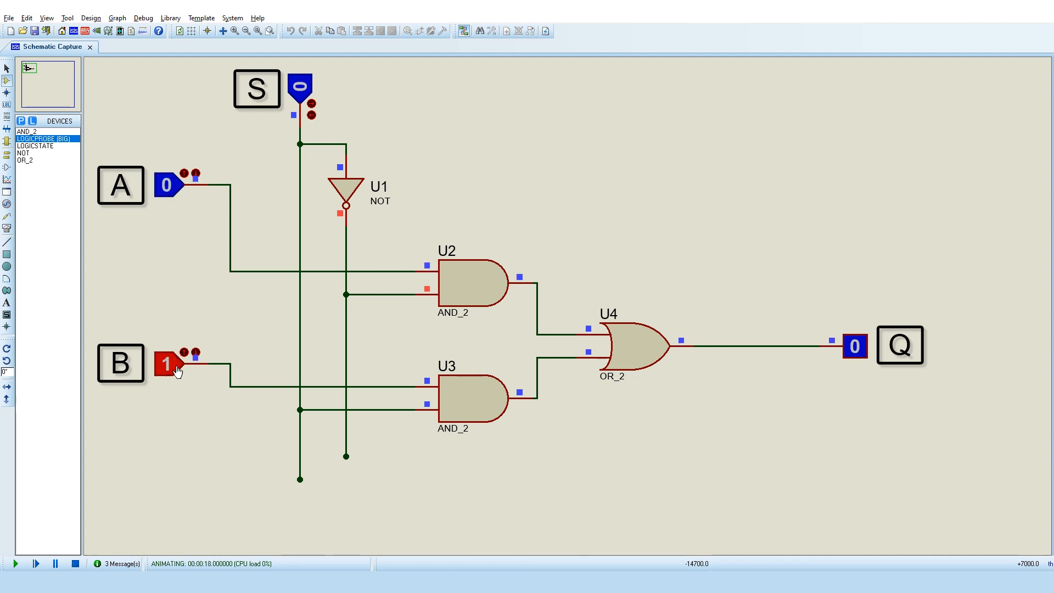
click(177, 371)
click(176, 371)
click(176, 372)
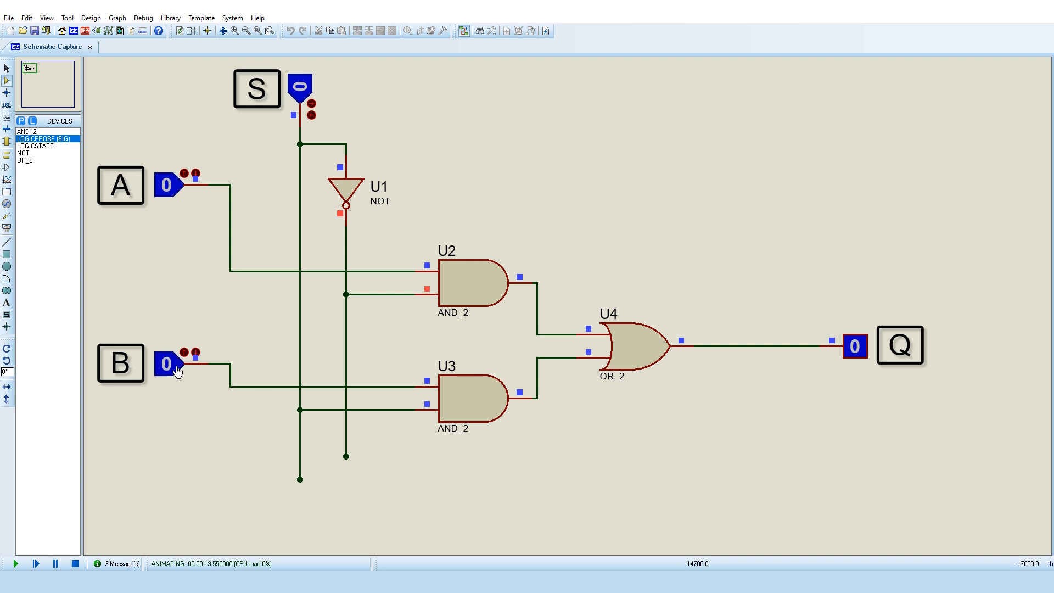
Set select input S to 1 and toggle input A repeatedly with B at 0 to check output Q
click(305, 94)
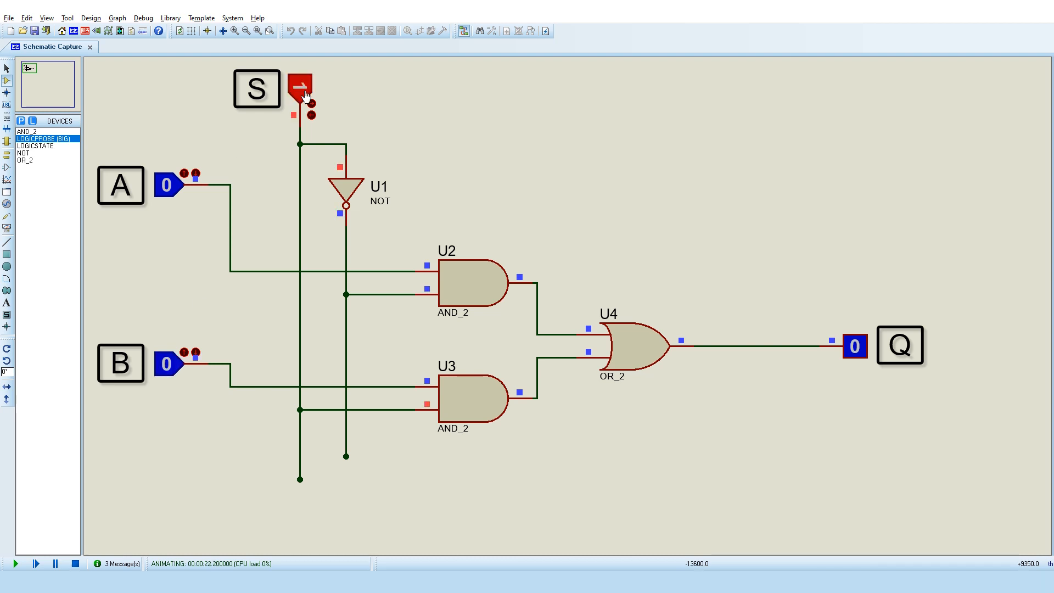
click(176, 189)
click(176, 190)
click(176, 190)
click(176, 189)
click(177, 190)
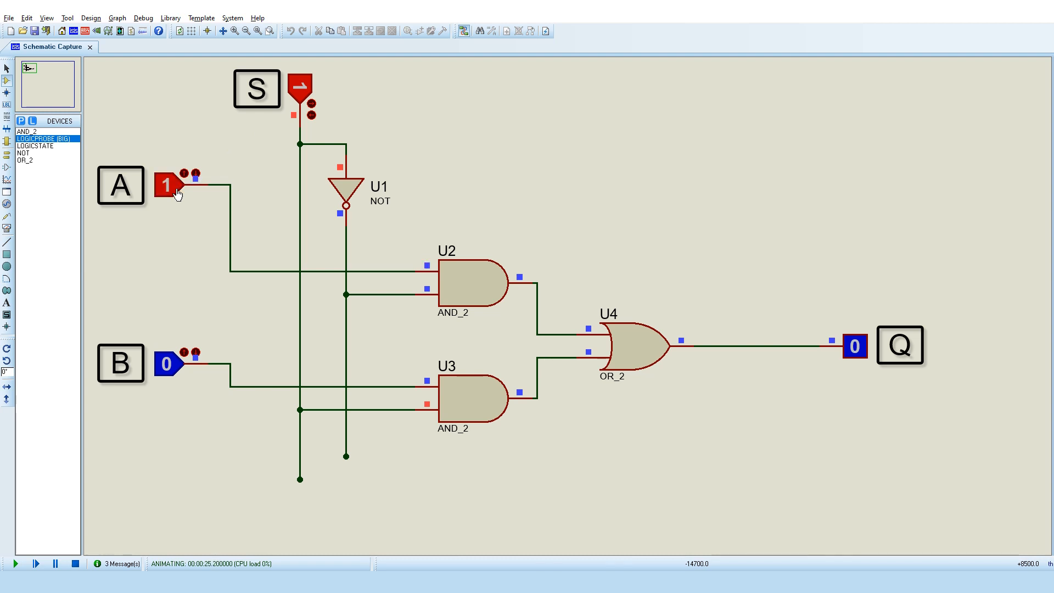
click(176, 190)
Toggle input B repeatedly between 0 and 1 with S at 1 and A at 0 to check output Q
click(177, 366)
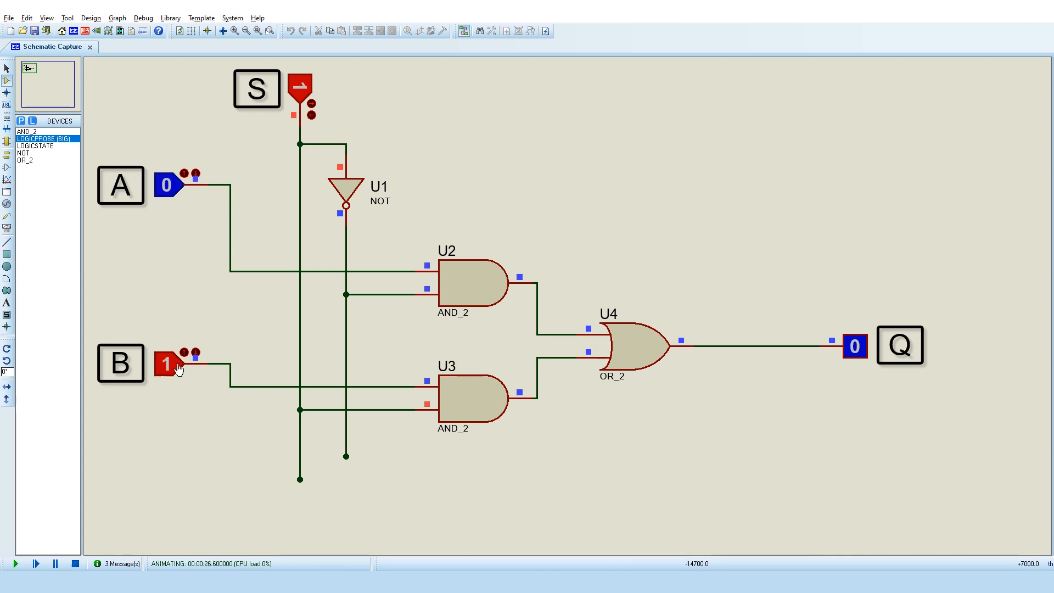
click(177, 367)
click(177, 367)
click(177, 366)
click(177, 366)
click(176, 367)
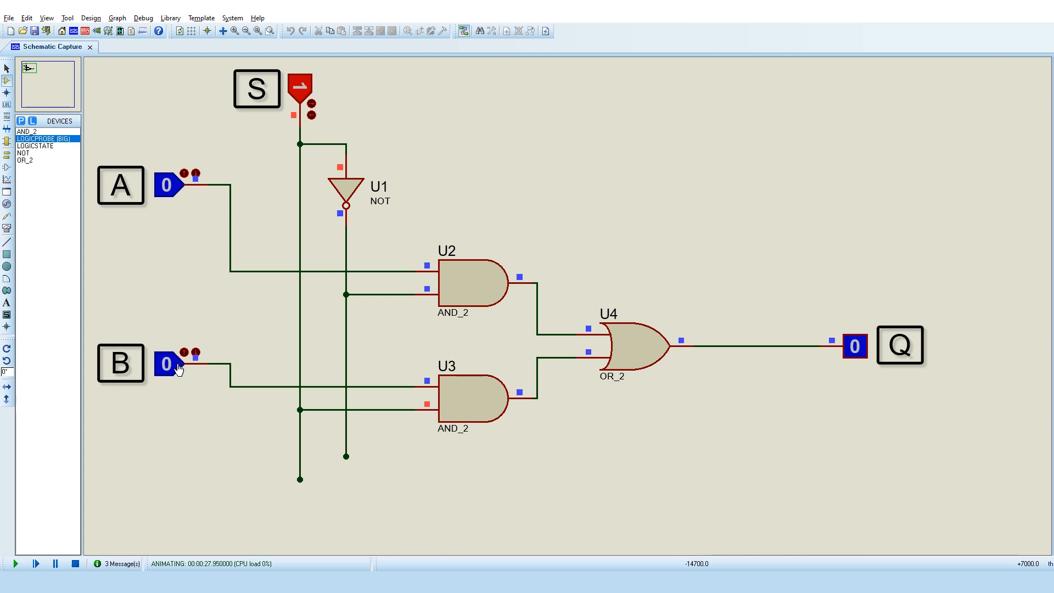
click(177, 366)
click(176, 366)
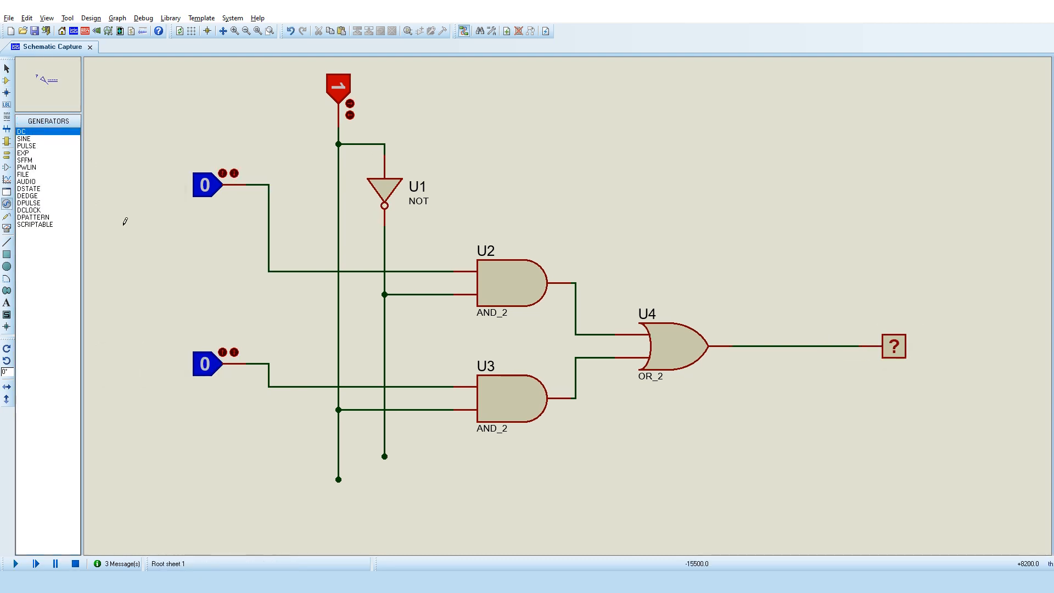
Place two DCLOCK generators near the A and B logic states and wire them to the upper inputs of U2 and U3
click(49, 210)
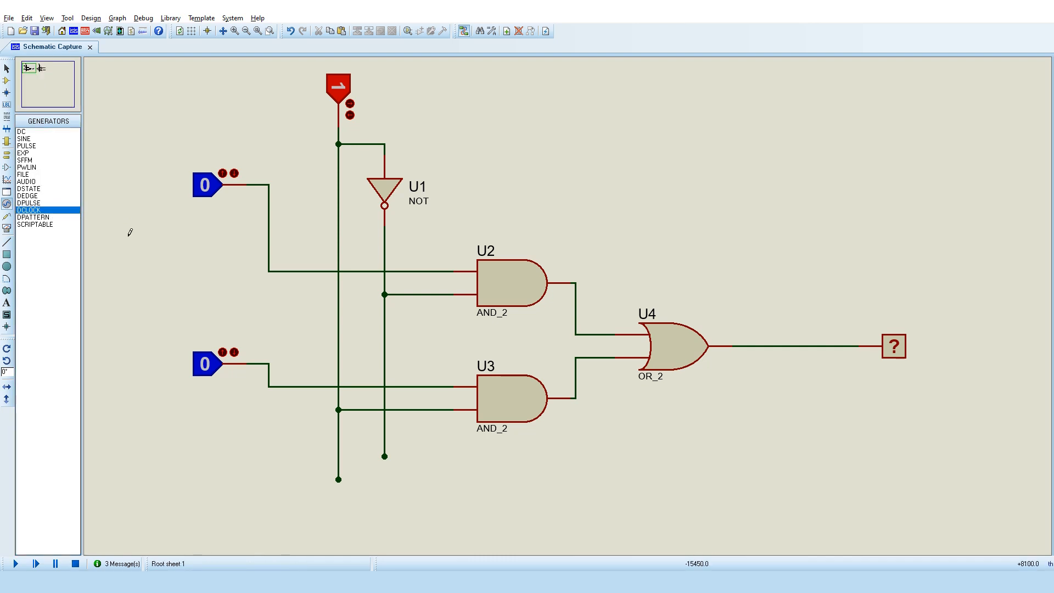
click(147, 250)
click(157, 359)
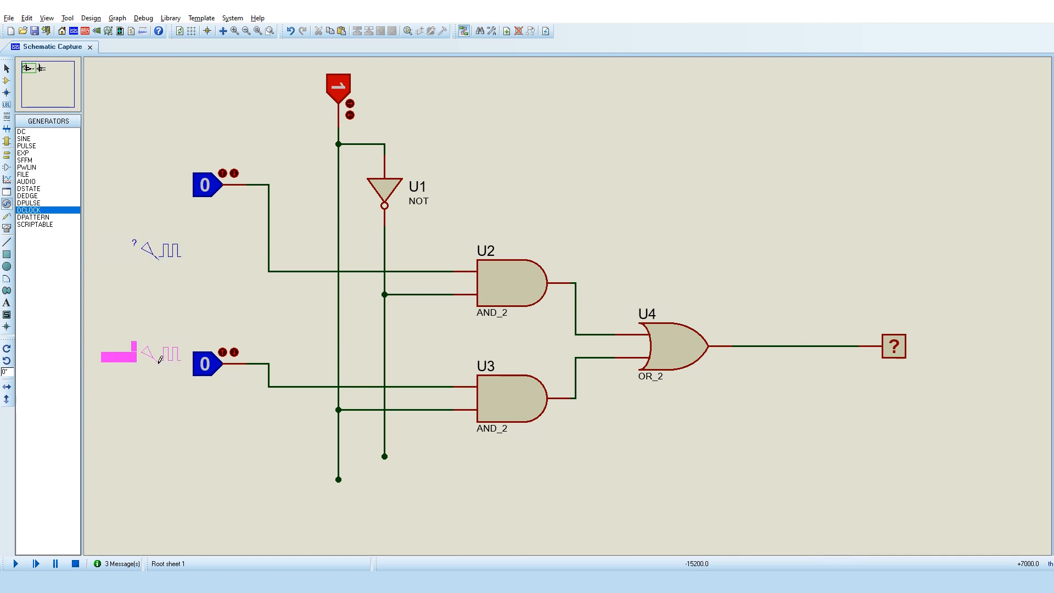
click(162, 360)
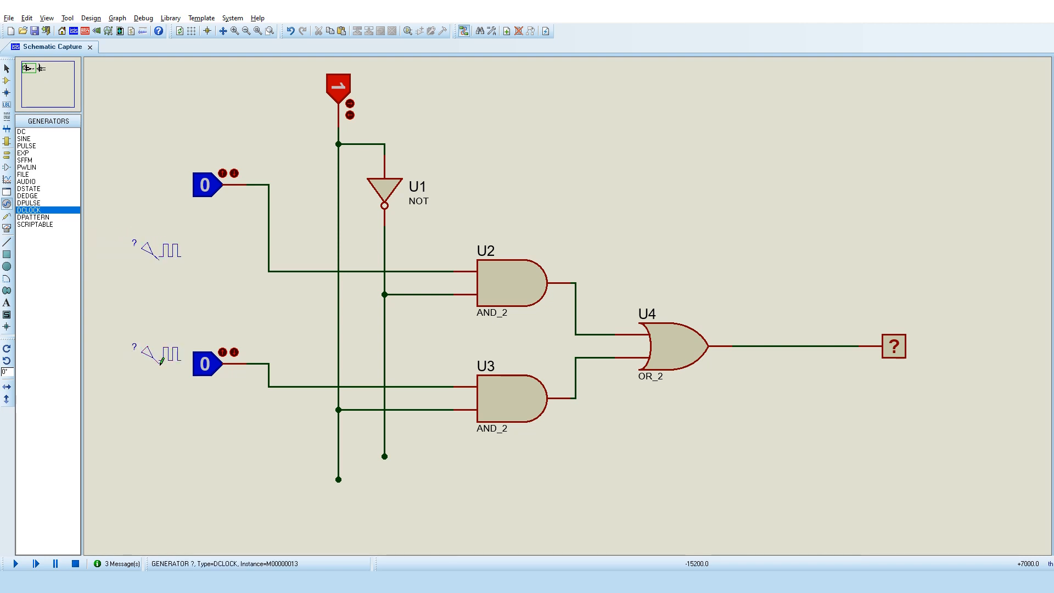
click(158, 257)
click(269, 271)
click(159, 361)
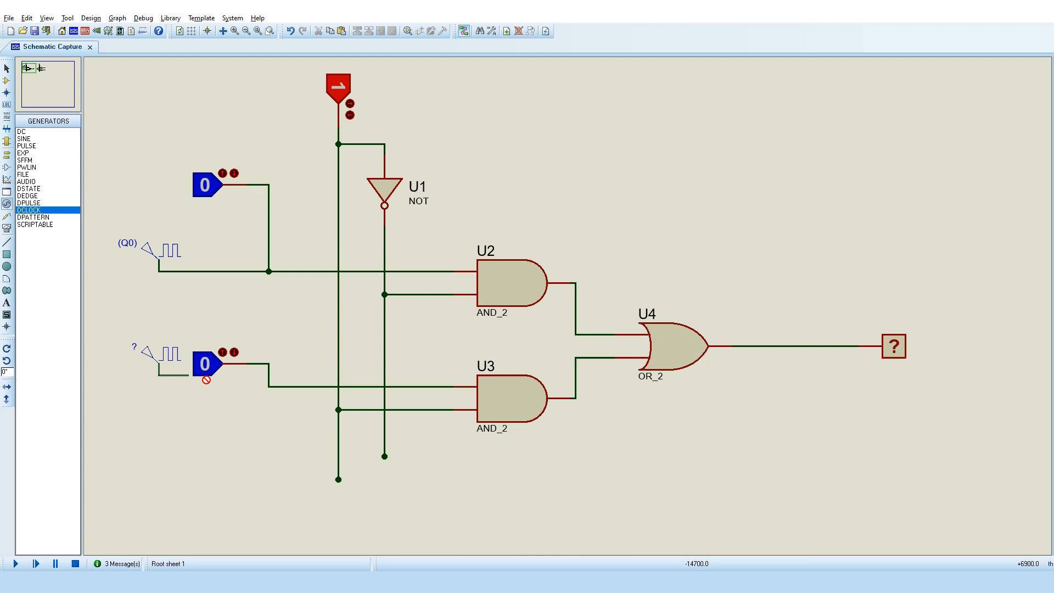
click(268, 386)
Delete the two logic states on the A and B input lines
right_click(213, 360)
right_click(213, 360)
right_click(207, 190)
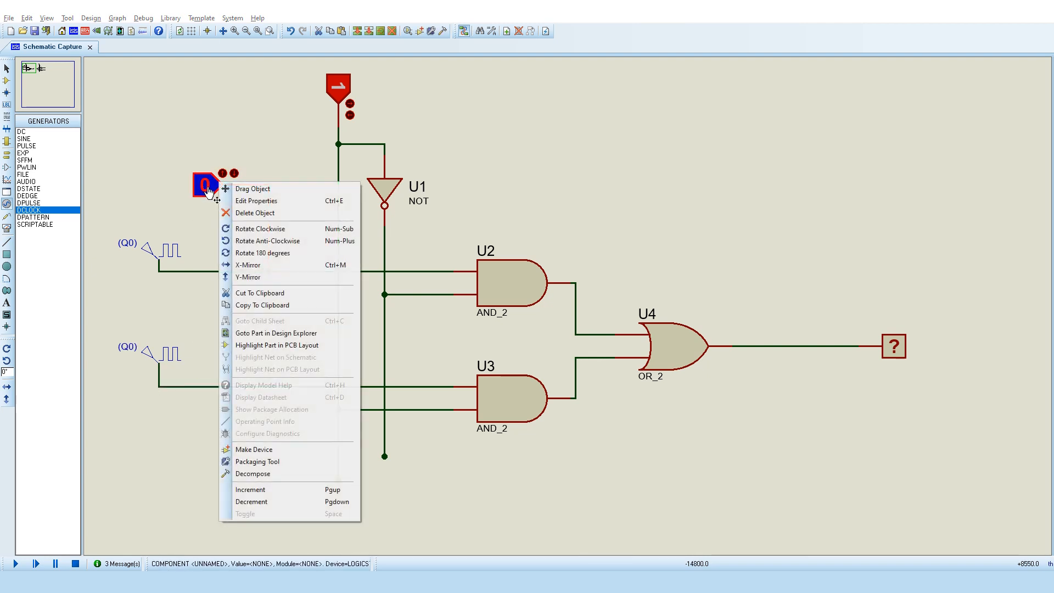
right_click(209, 186)
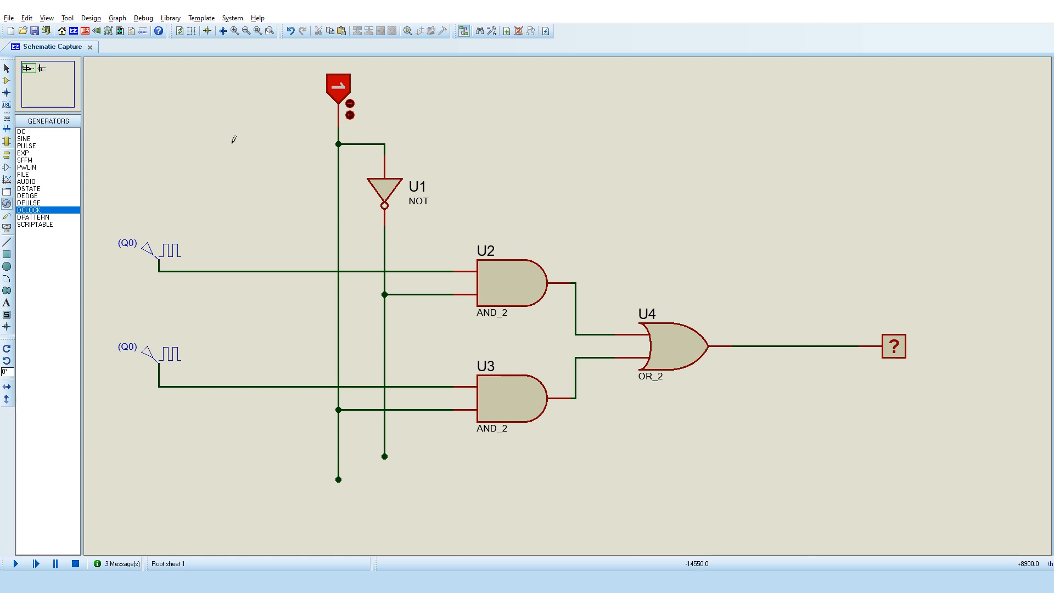
Replace the select logic state with a DCLOCK generator wired to the select line junction before U1
click(222, 104)
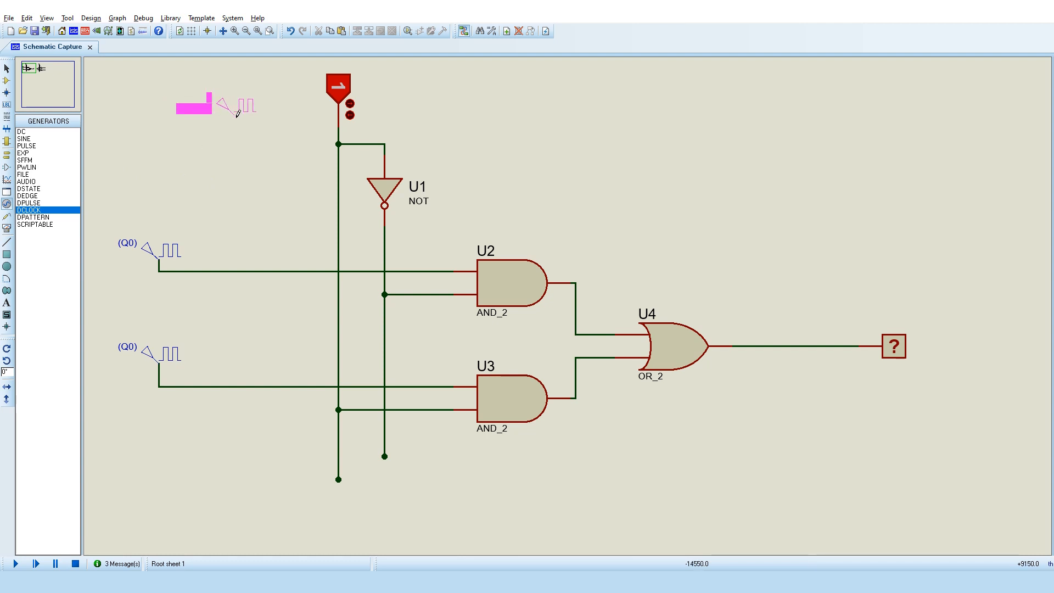
click(237, 113)
click(234, 115)
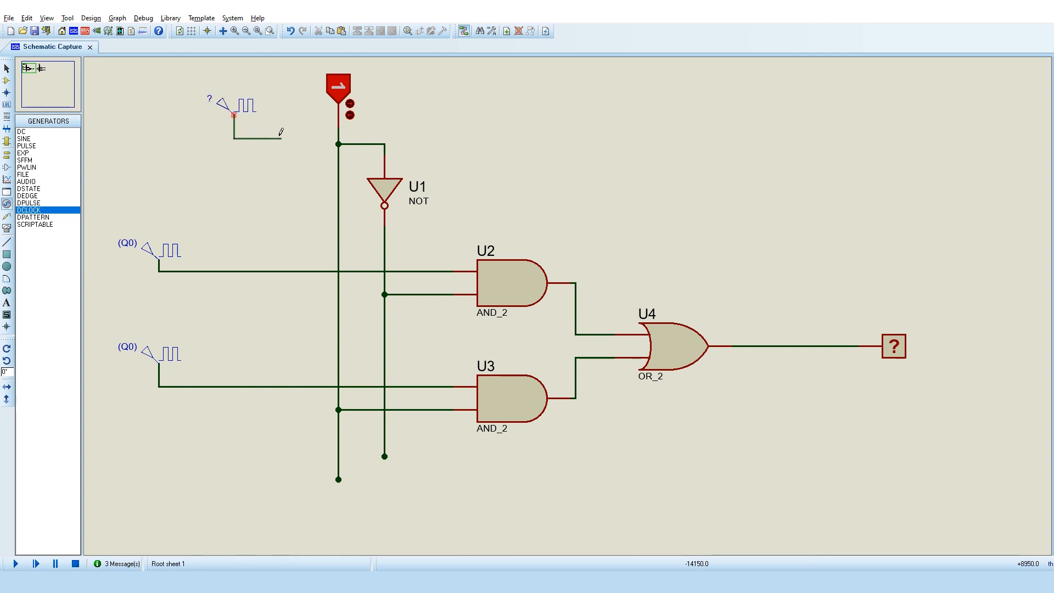
click(339, 143)
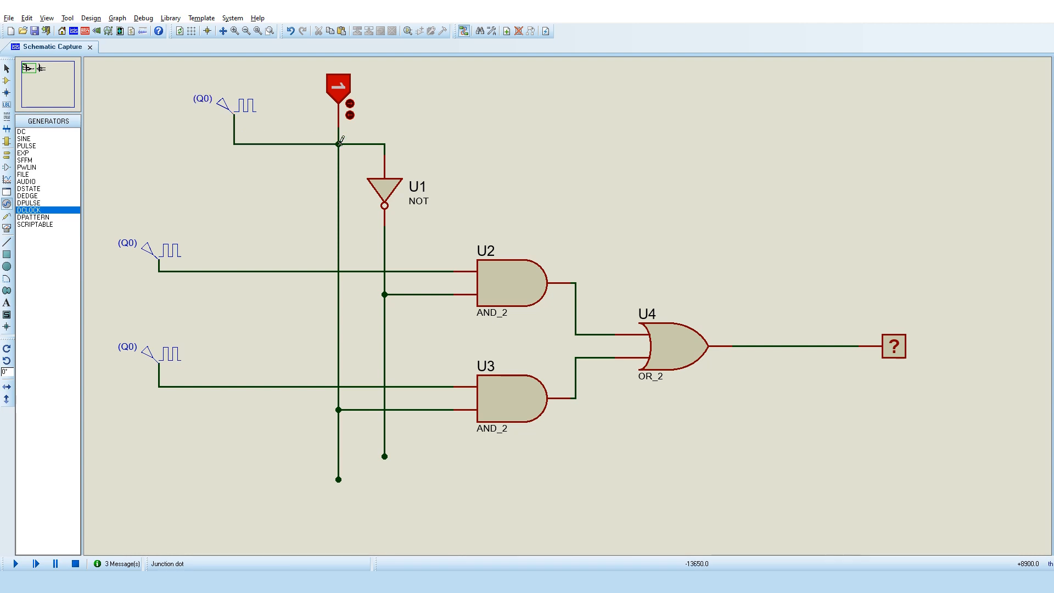
right_click(346, 91)
right_click(346, 90)
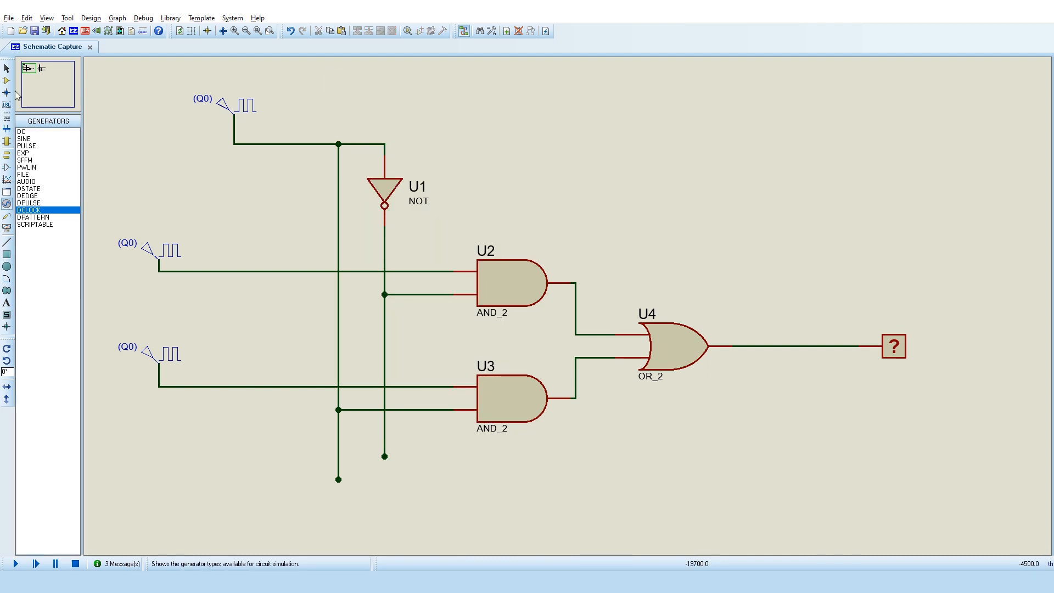
Place a LOGICPROBE (BIG) above U1 and wire it to the select clock line
click(7, 80)
click(354, 114)
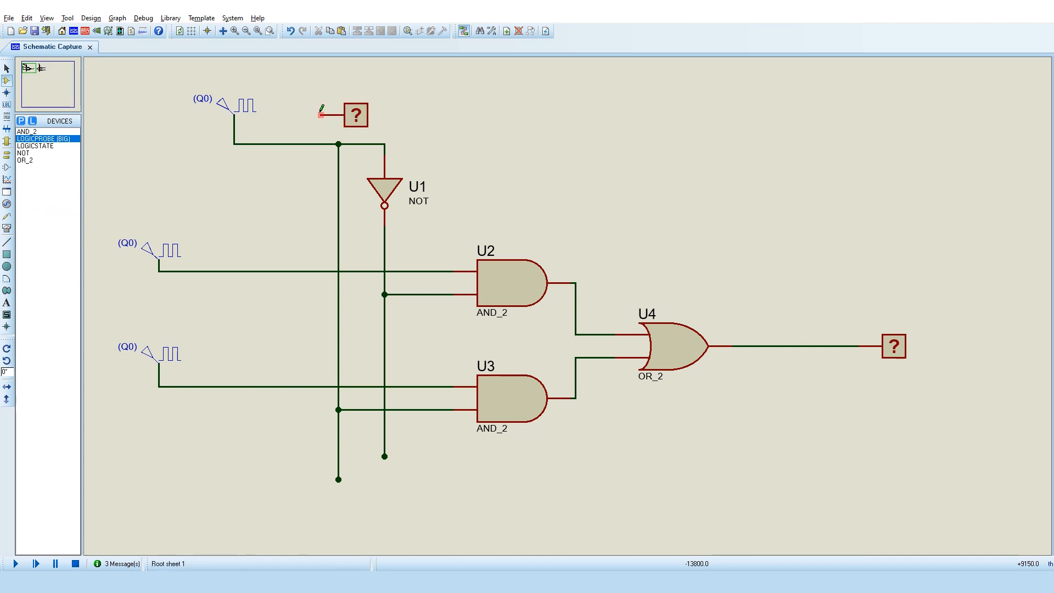
click(320, 115)
click(315, 144)
Place a LOGICPROBE (BIG) beside each of the A and B clocks and wire each probe to its input line
click(276, 243)
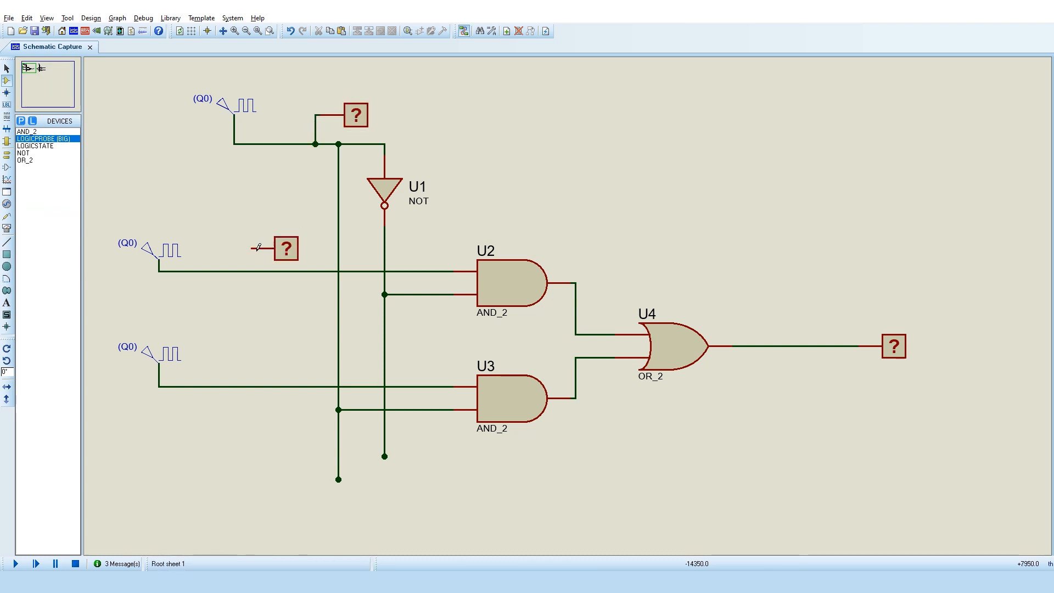
click(252, 248)
click(240, 271)
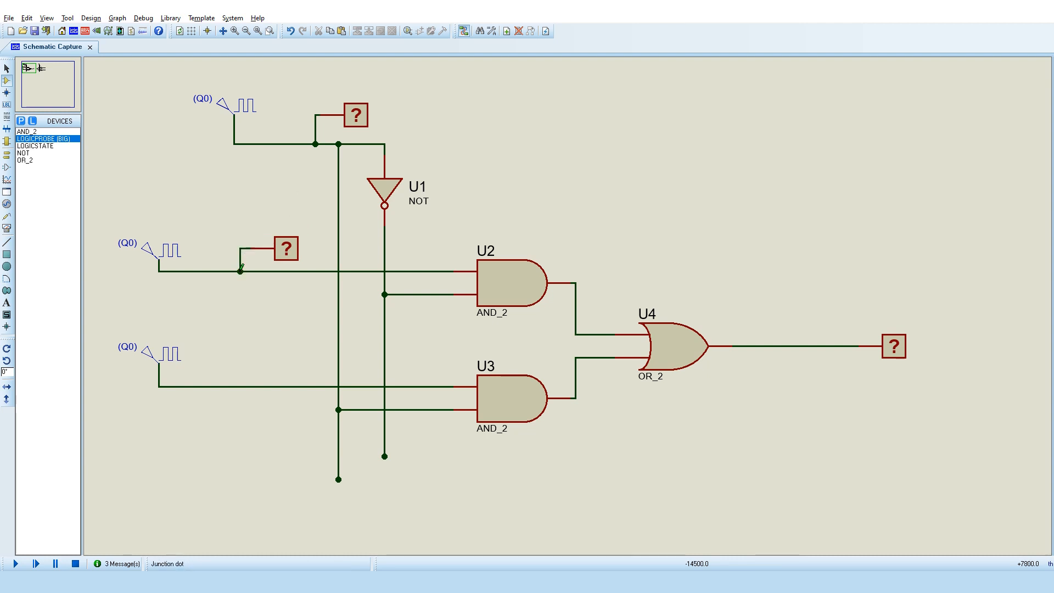
click(277, 361)
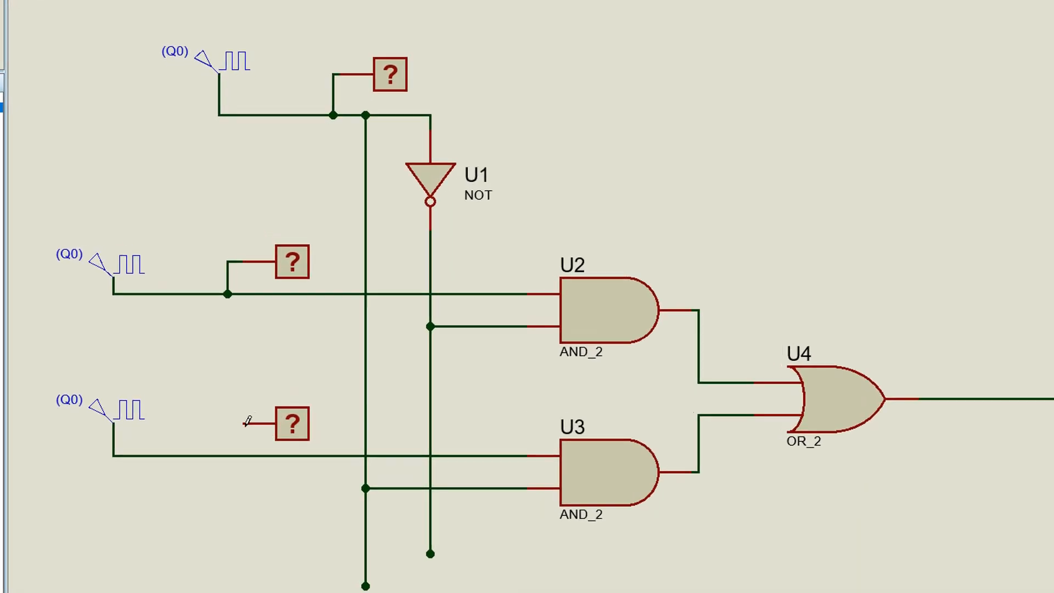
click(252, 366)
click(230, 484)
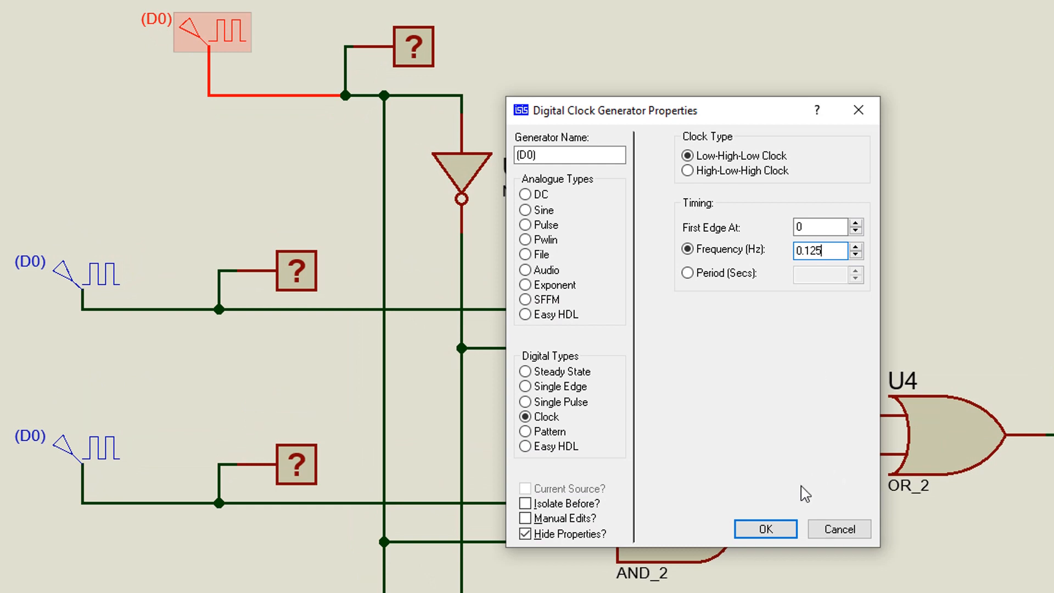
Set the select clock's frequency to 0.125 Hz and the A input clock's frequency to 0.5 Hz
click(765, 529)
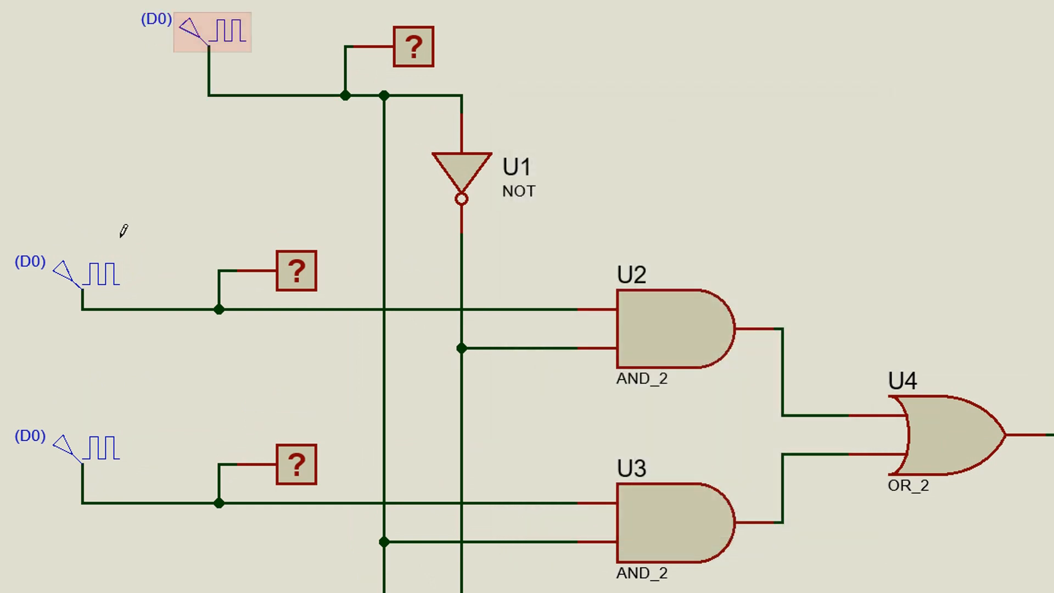
click(115, 276)
click(115, 276)
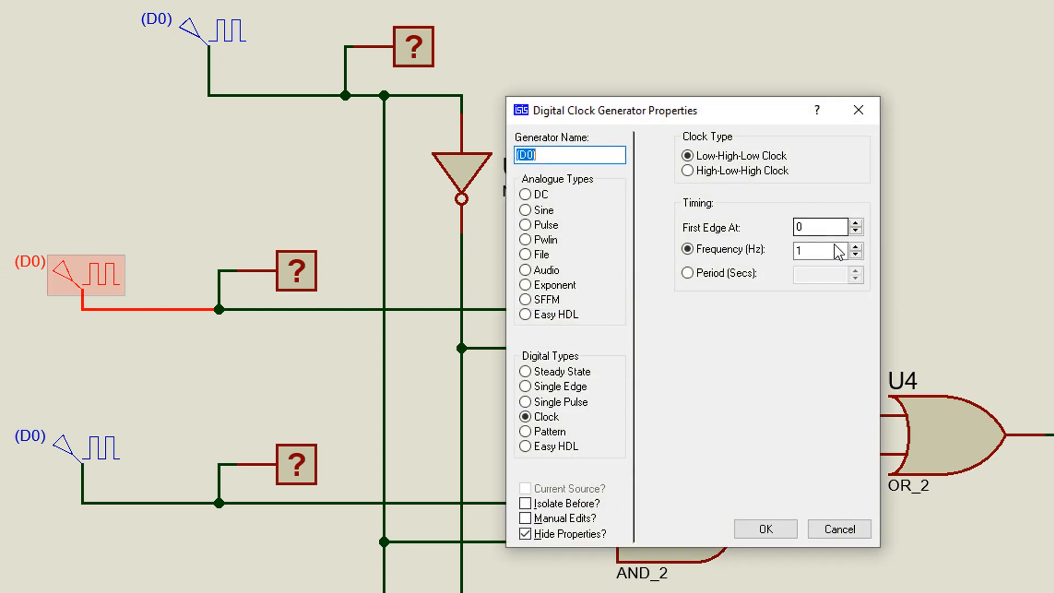
double_click(799, 251)
text(0.5)
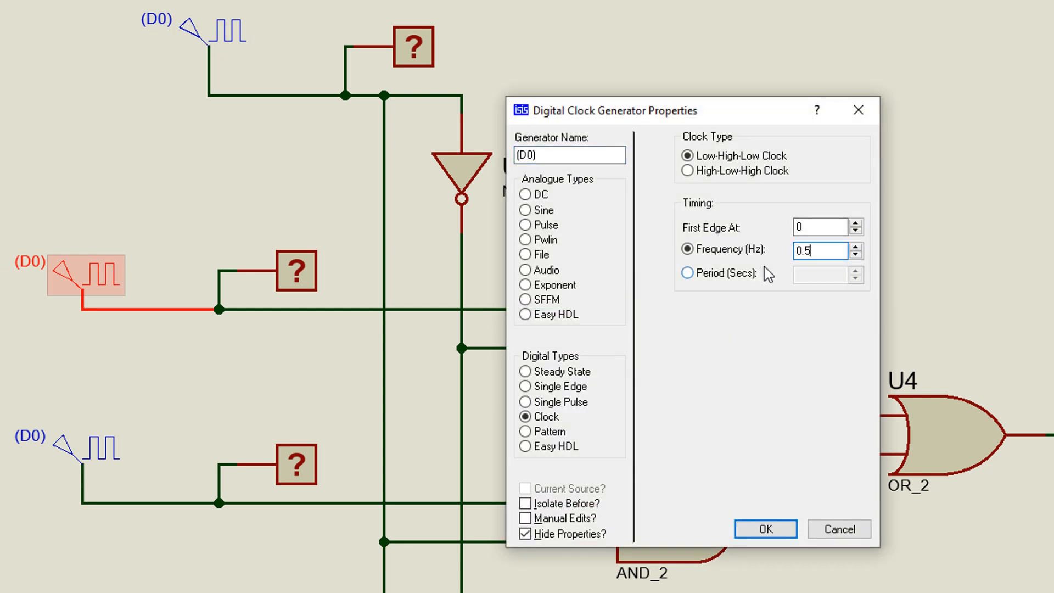
click(782, 528)
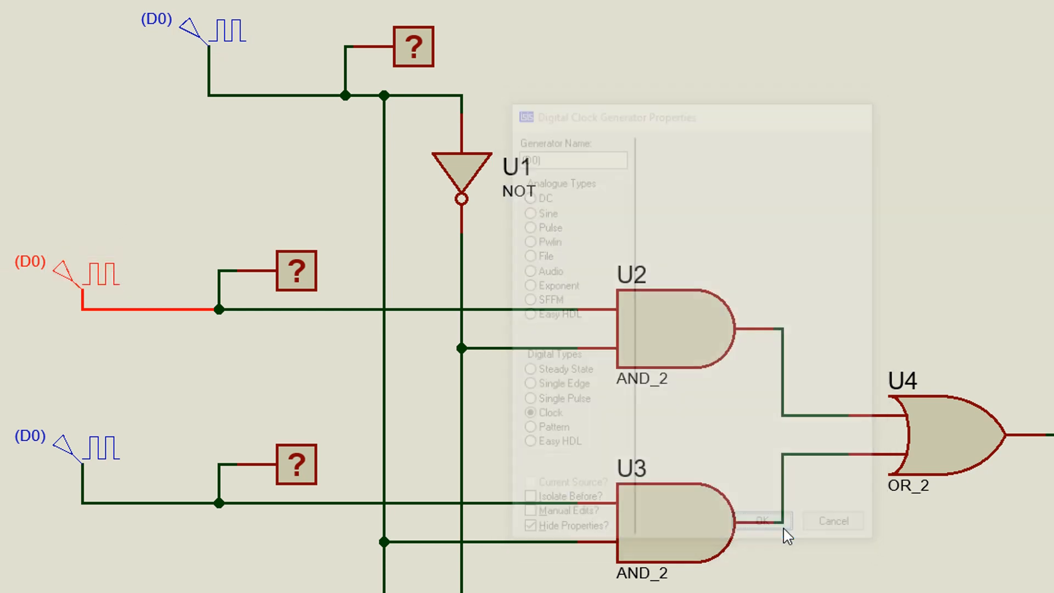
Set the B input clock's frequency to 3 Hz
click(110, 457)
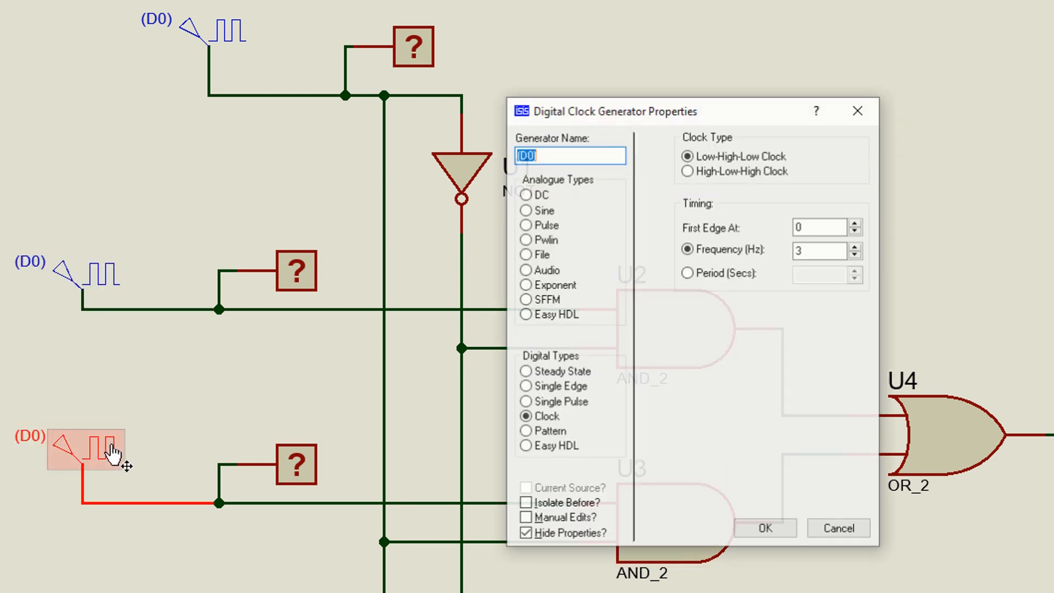
click(766, 530)
click(348, 582)
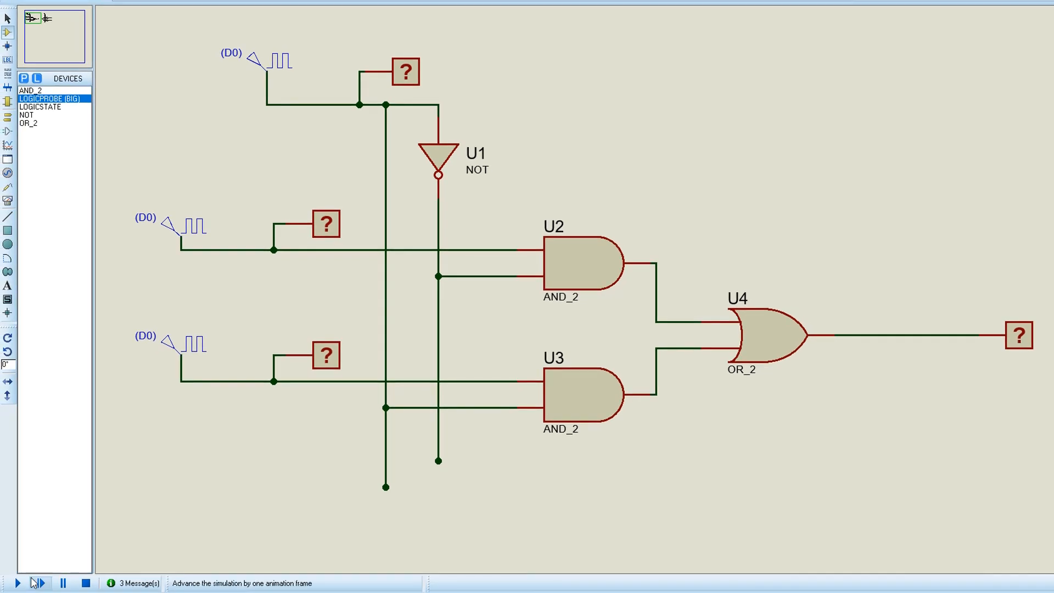
Run the clock-driven multiplexer simulation to compare output Q with the S, A and B probes, and stop it
click(19, 583)
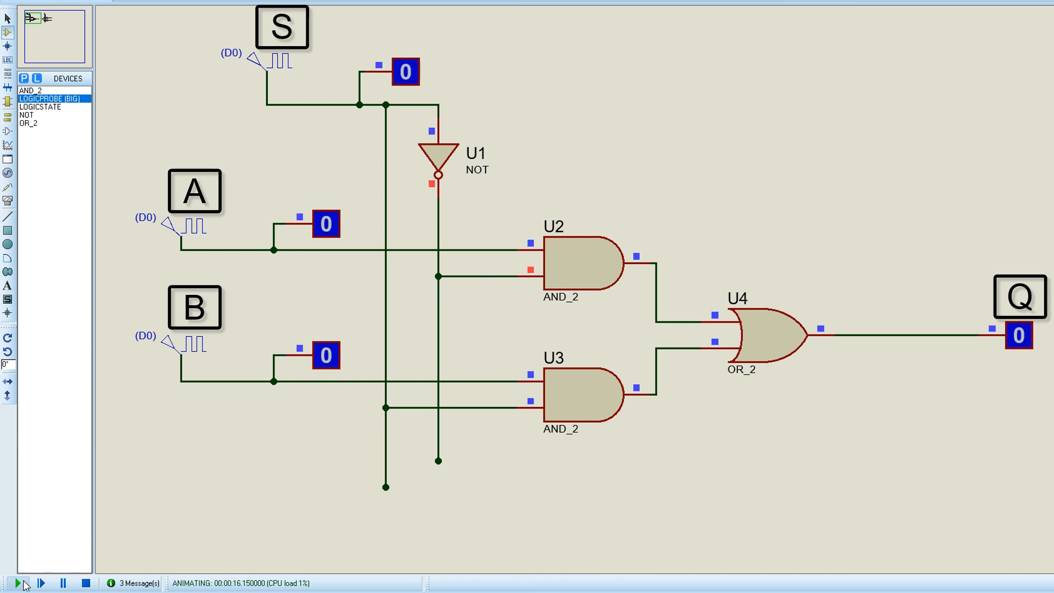
click(85, 583)
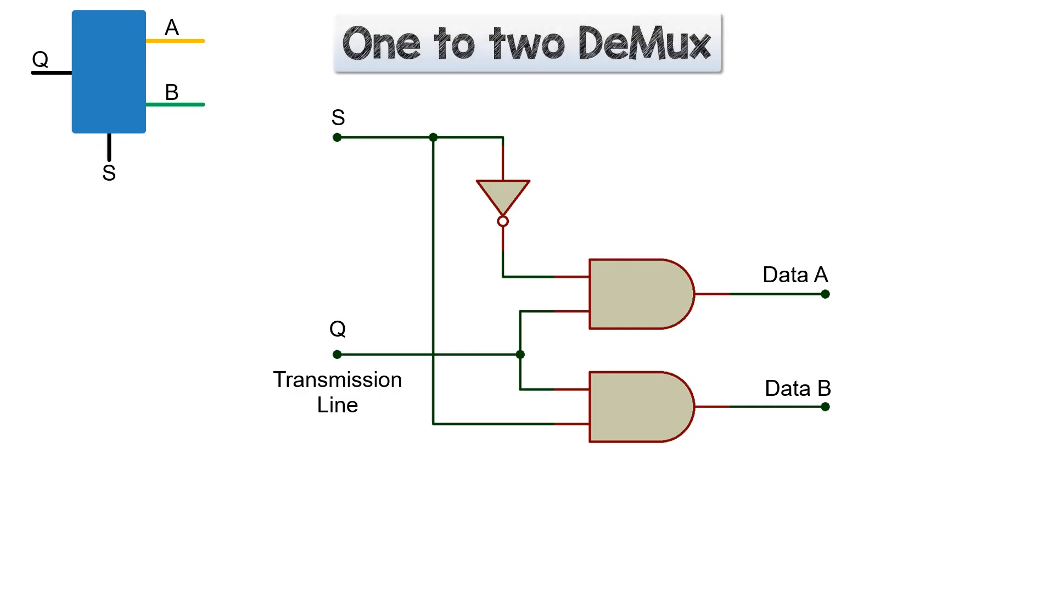
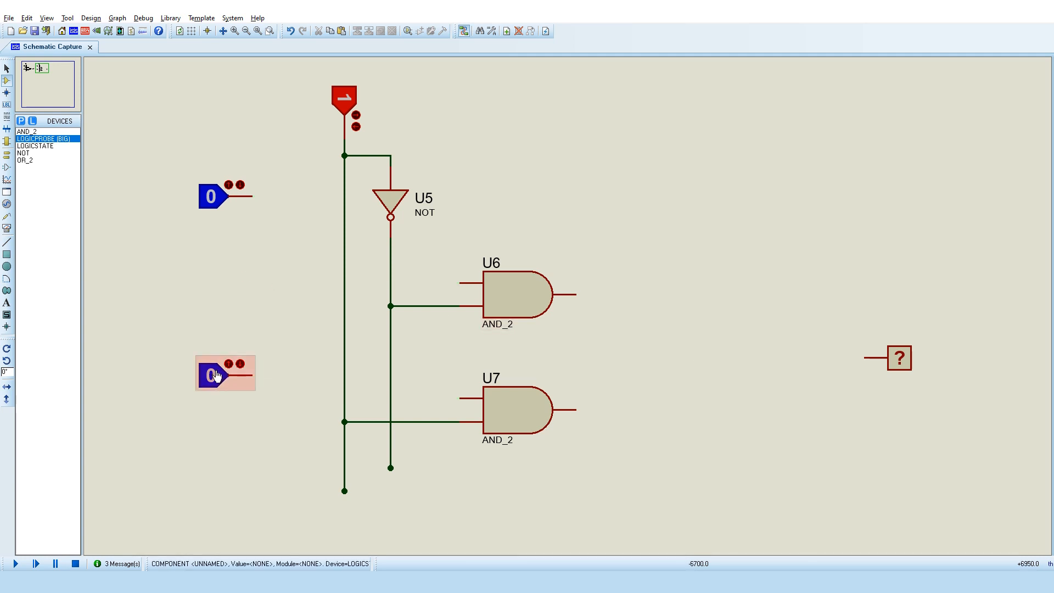
Delete the lower unconnected logic state and move the upper one down to the height between U6 and U7
right_click(215, 371)
right_click(215, 371)
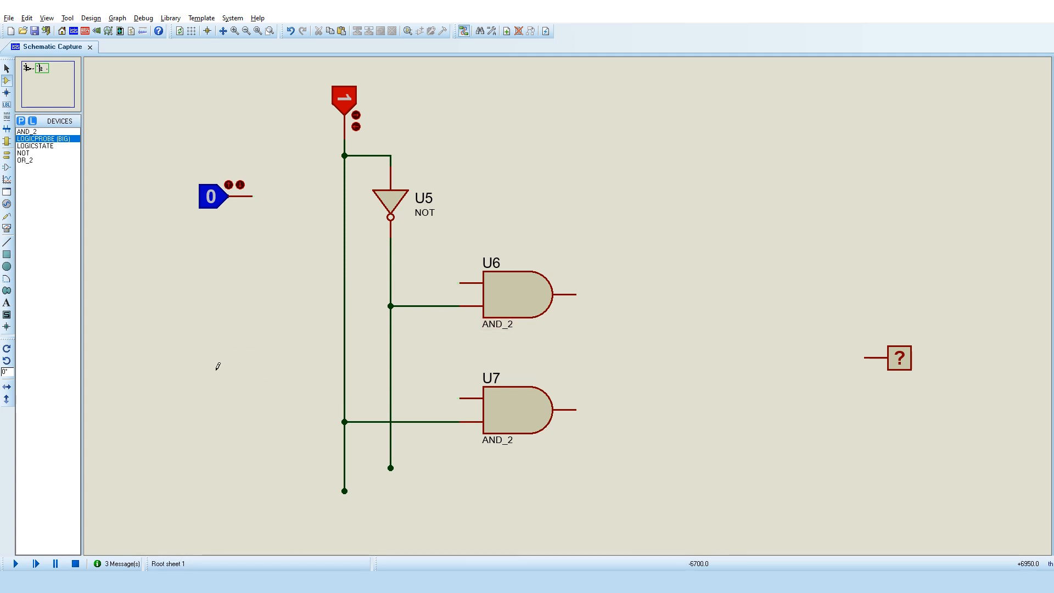
drag(269, 236, 181, 159)
key(ctrl+c)
key(ctrl+v)
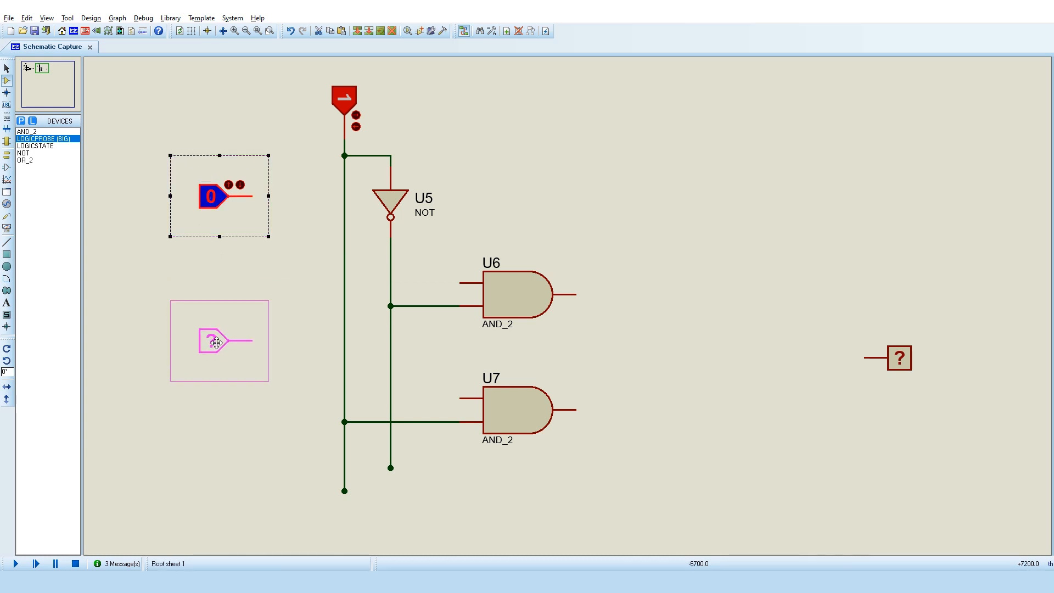
click(216, 343)
click(326, 337)
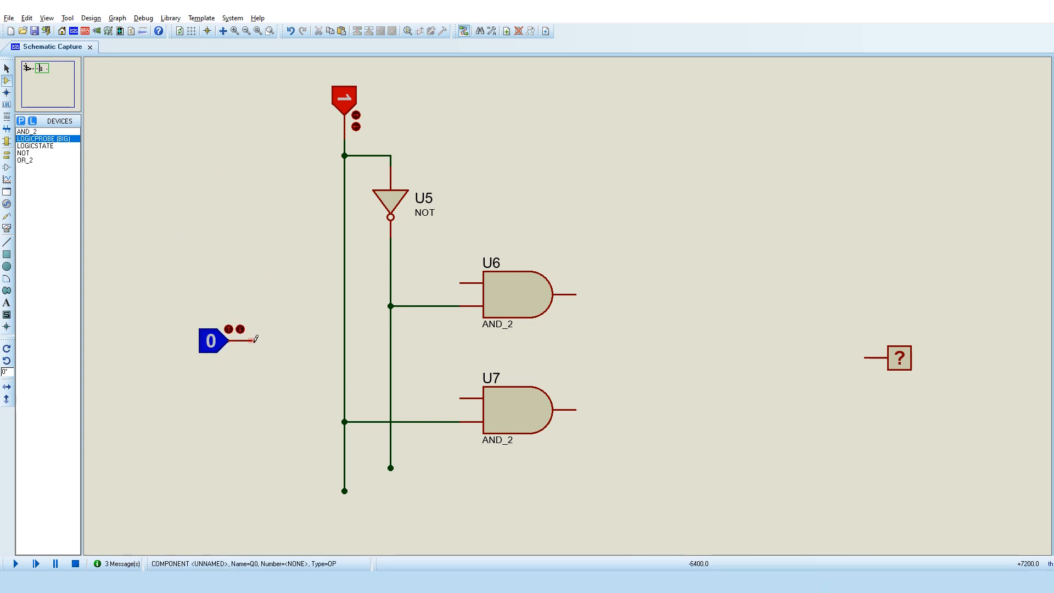
Wire the logic state Q to the upper inputs of AND gates U6 and U7
click(252, 340)
click(280, 340)
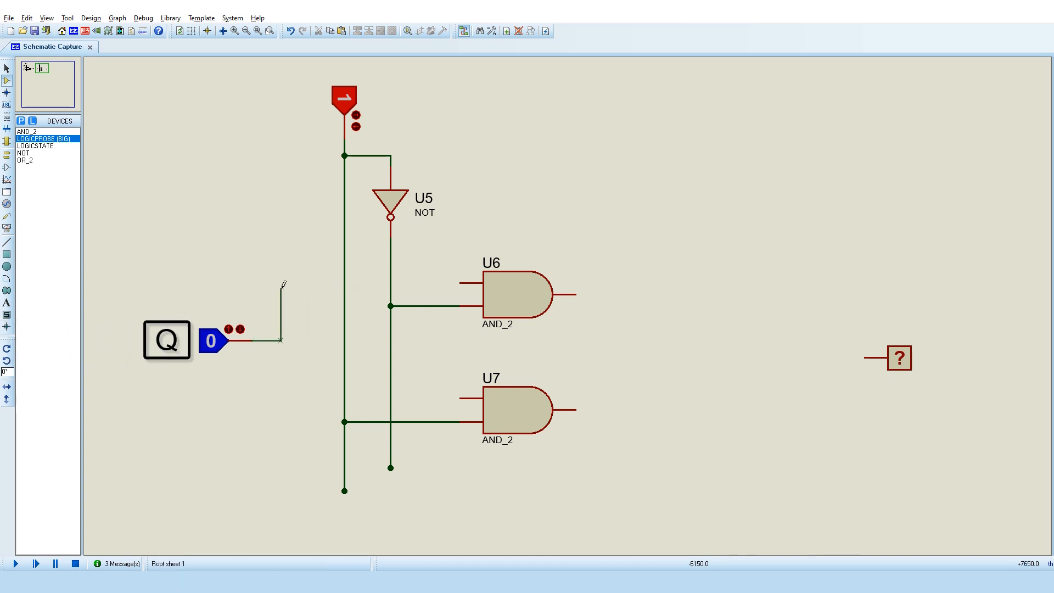
click(460, 283)
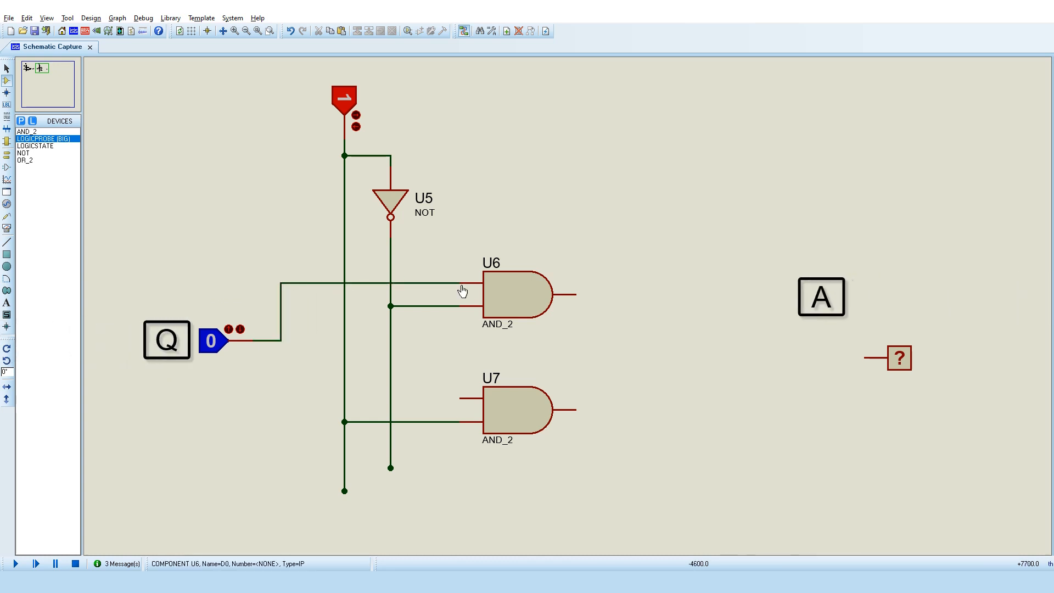
click(460, 397)
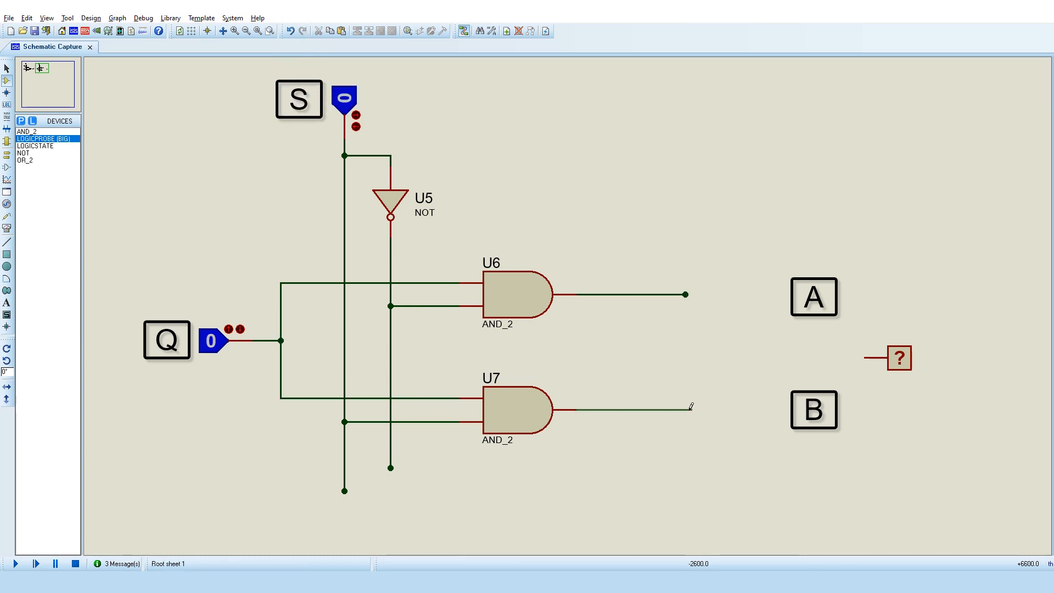
Move the existing logic probe beside U6's output, place a second one beside U7's output, and wire each probe to its gate
click(690, 409)
drag(899, 357, 760, 295)
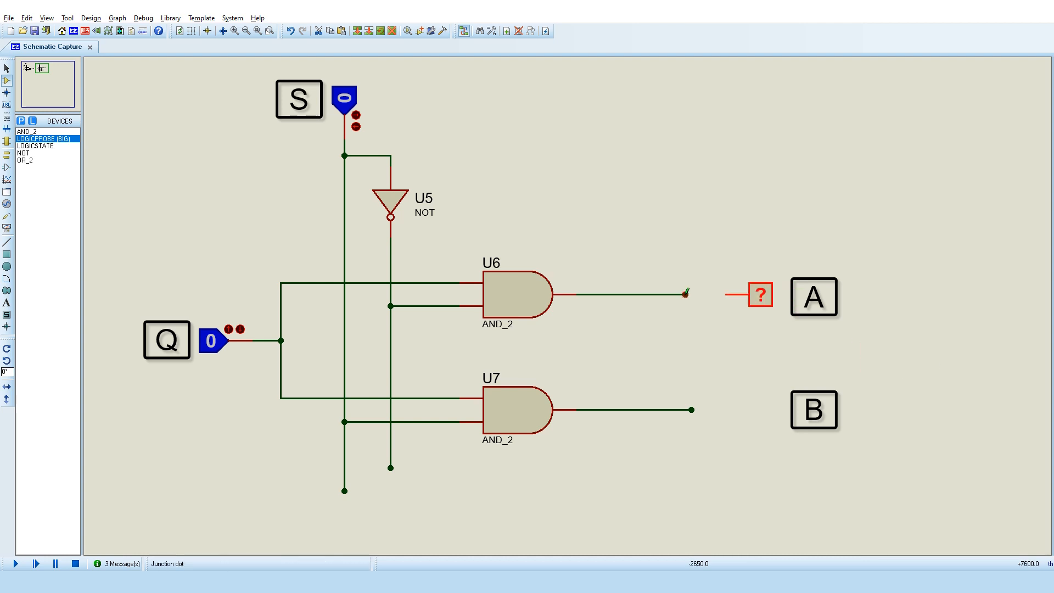
click(769, 413)
click(731, 404)
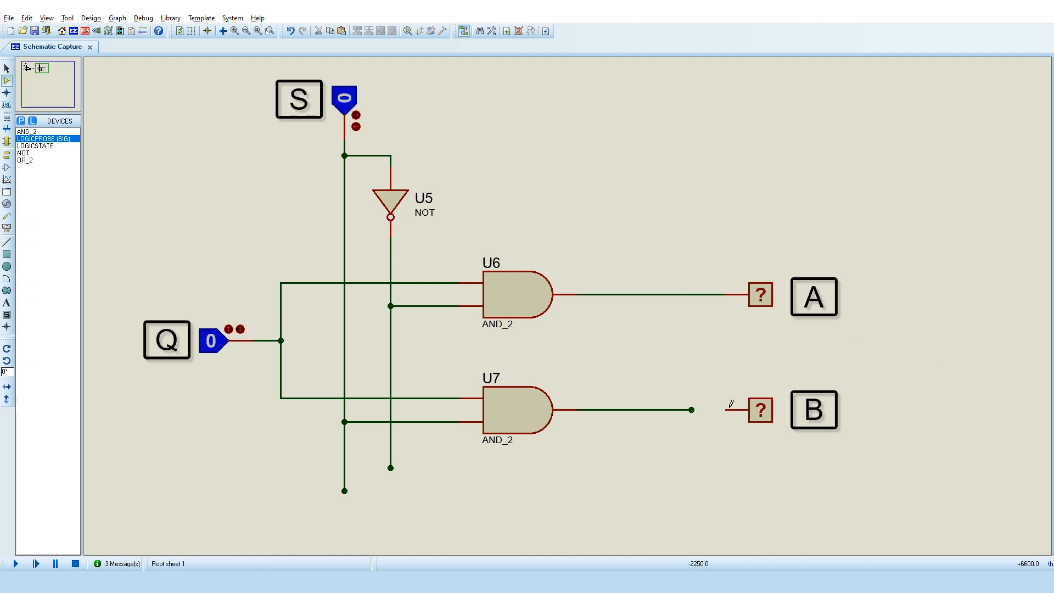
click(726, 409)
click(691, 410)
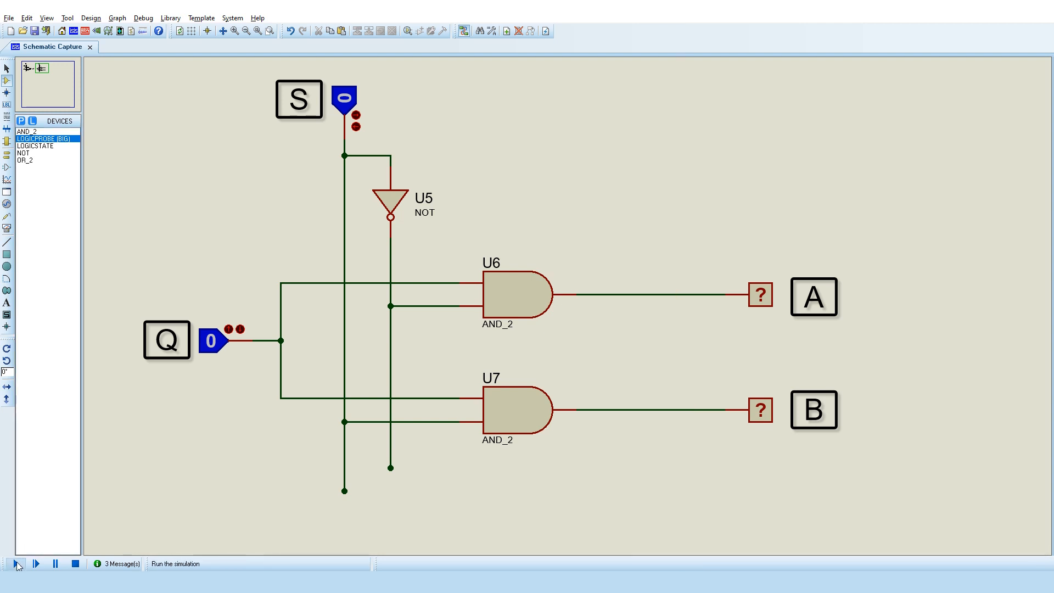
Run the demultiplexer simulation and toggle input Q repeatedly with select S at 0 to compare outputs A and B
click(17, 564)
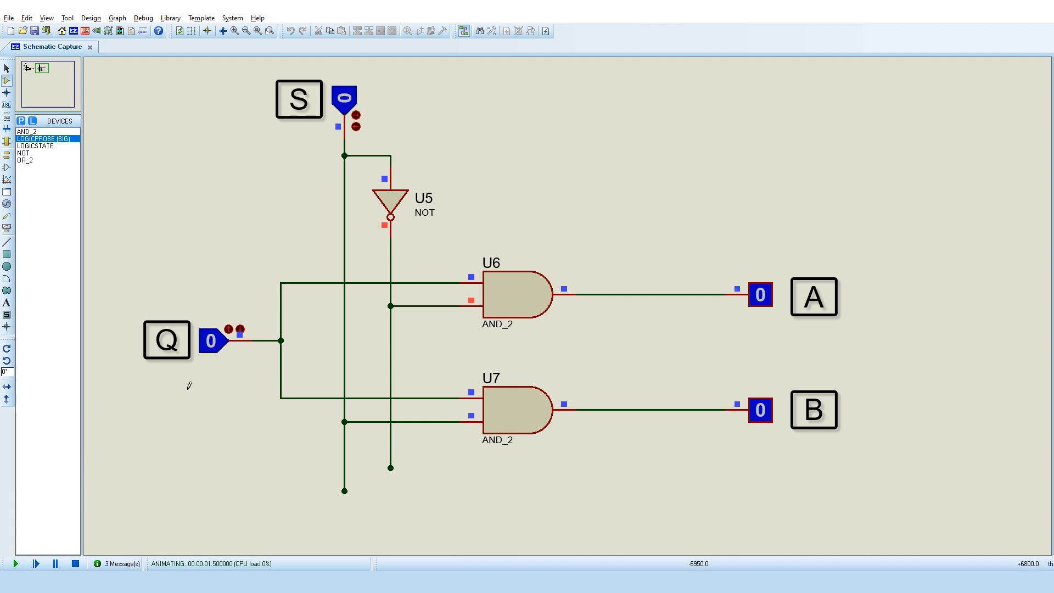
click(222, 344)
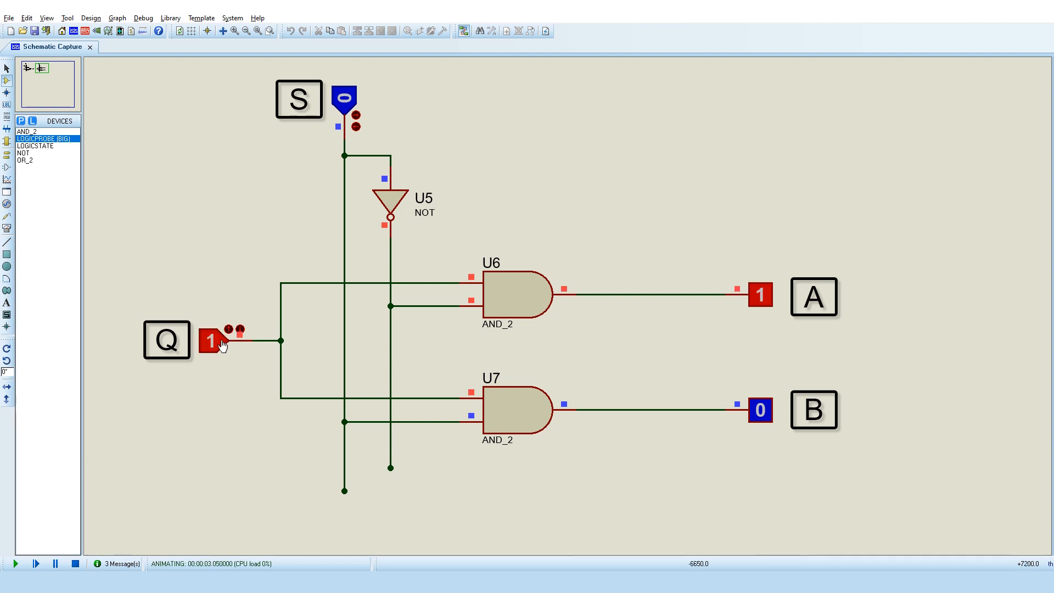
click(222, 345)
click(222, 345)
click(222, 344)
click(222, 345)
click(222, 344)
click(222, 344)
click(223, 345)
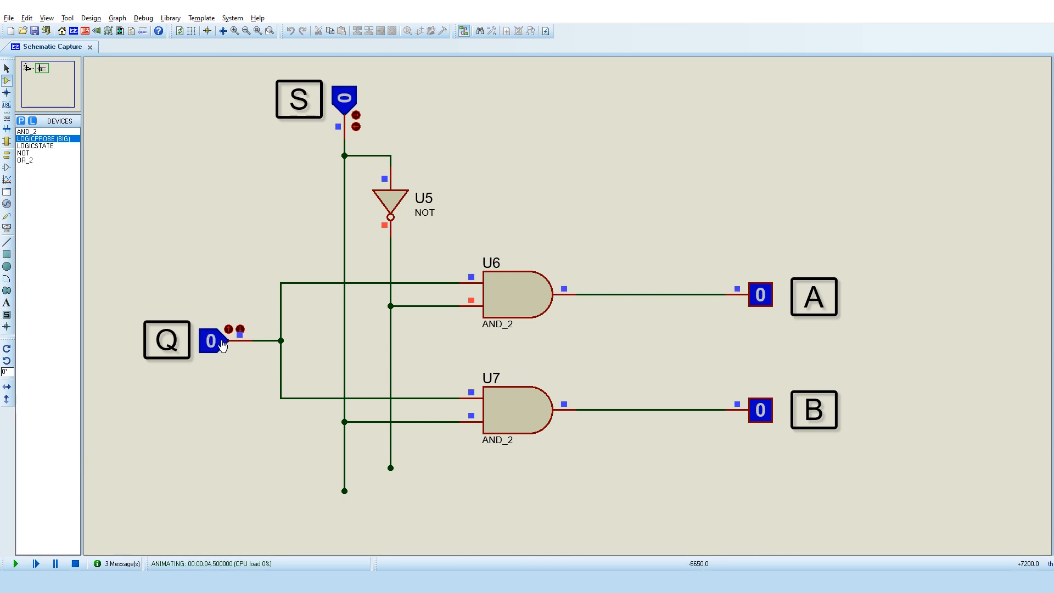
click(223, 344)
click(223, 345)
click(222, 345)
click(222, 345)
click(222, 344)
click(222, 345)
click(222, 345)
click(223, 345)
click(223, 345)
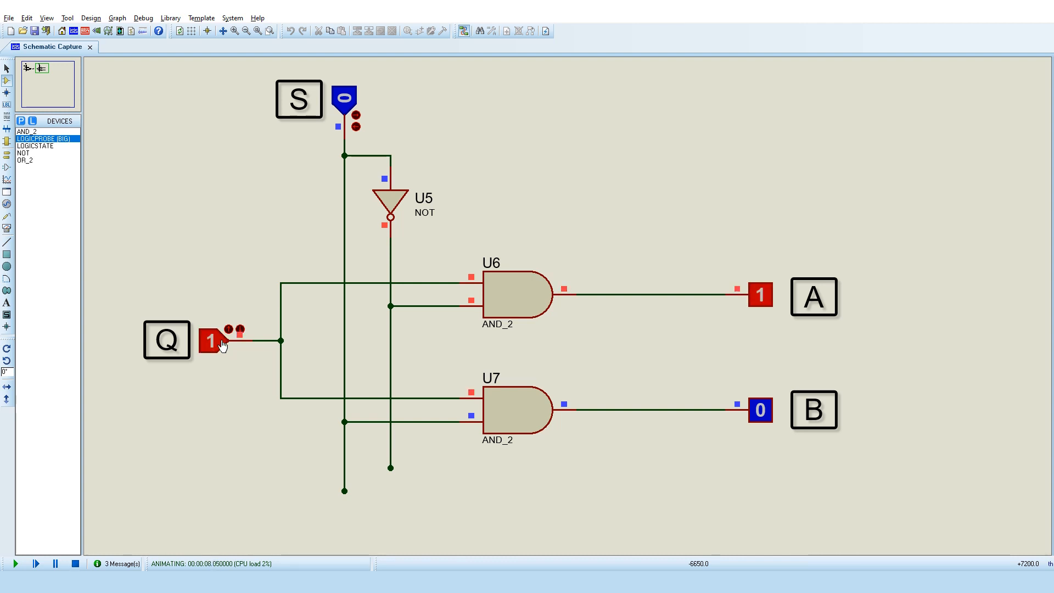
click(222, 344)
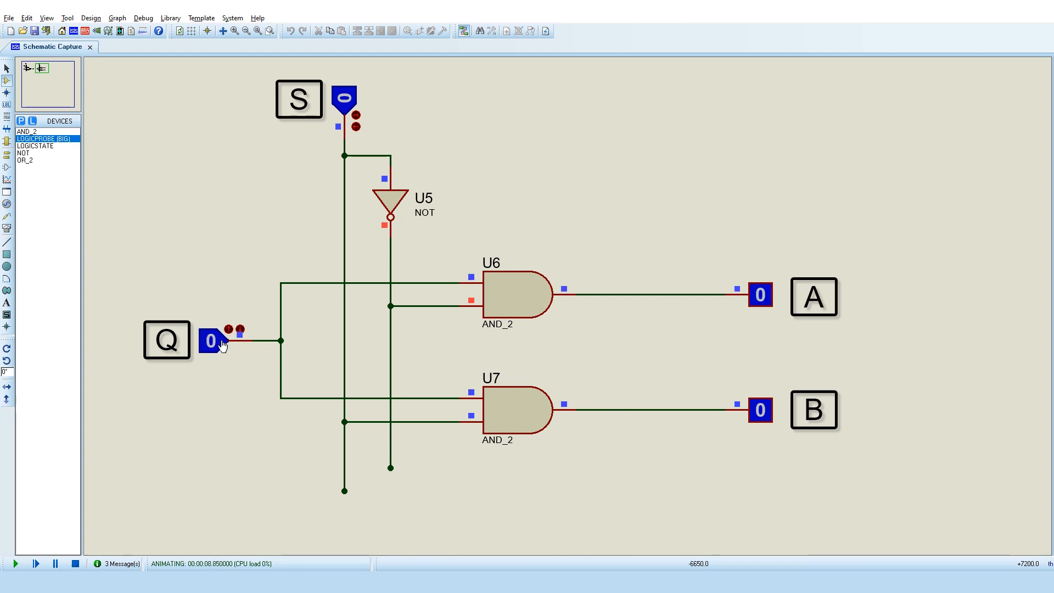
Switch select S to 1 and toggle input Q on and off to check outputs A and B
click(345, 99)
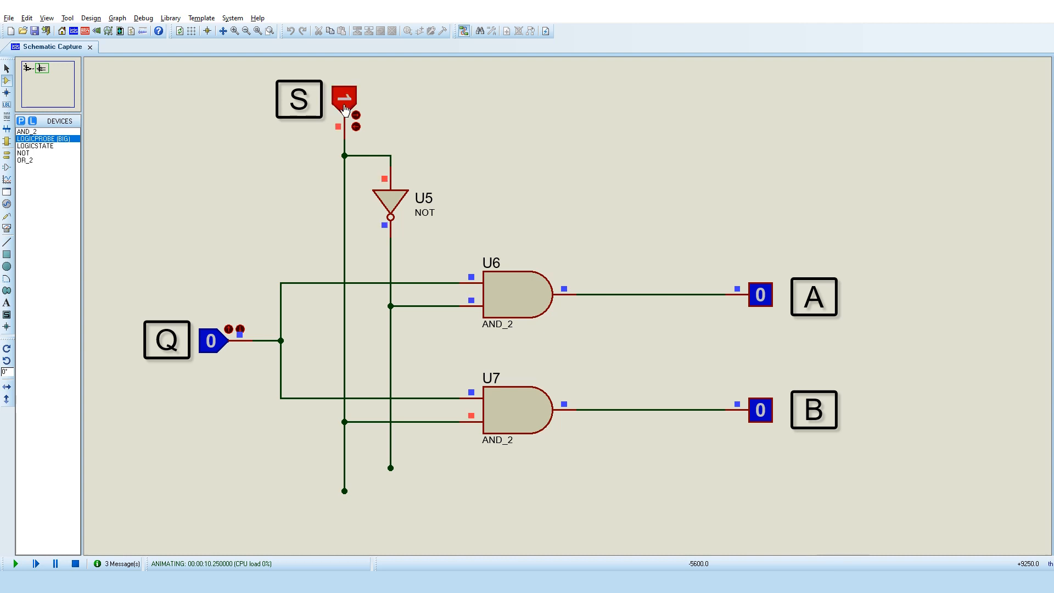
click(222, 345)
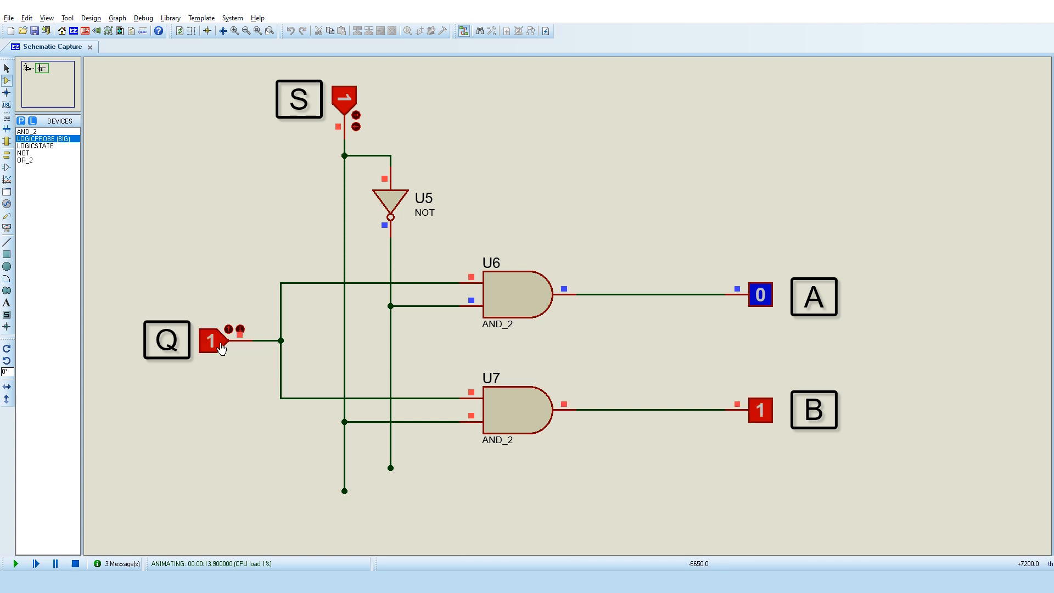
click(222, 344)
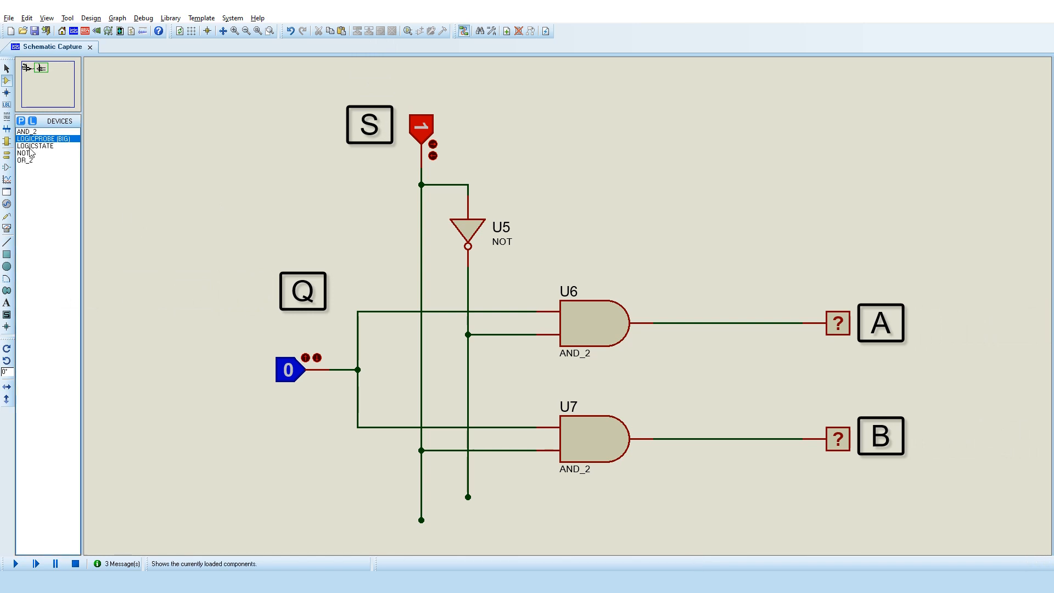
Place a DCLOCK generator above the Q logic state, wire it to the Q input line, and delete the logic state
click(7, 204)
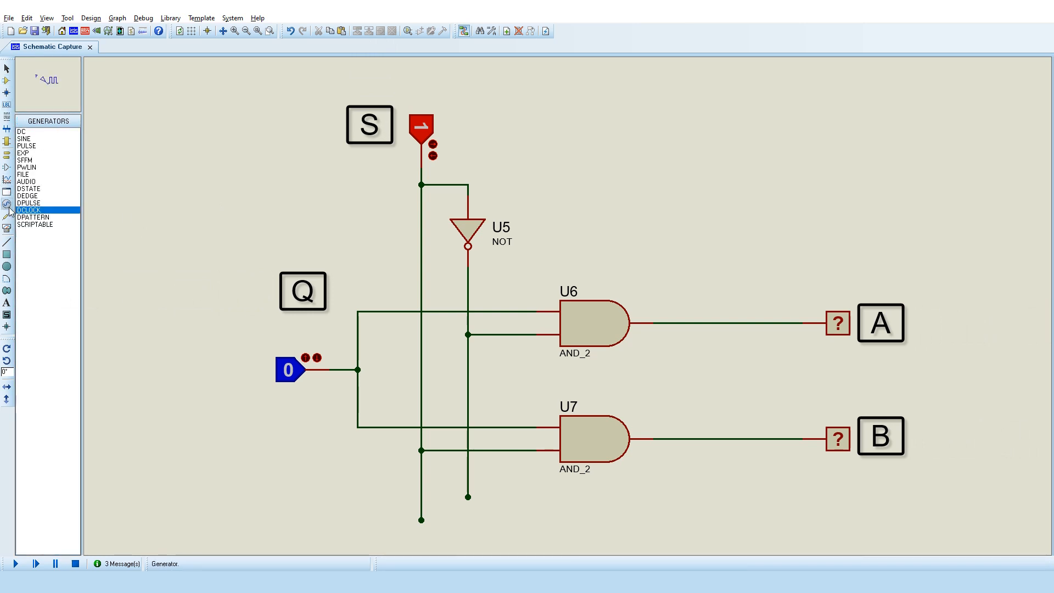
click(238, 370)
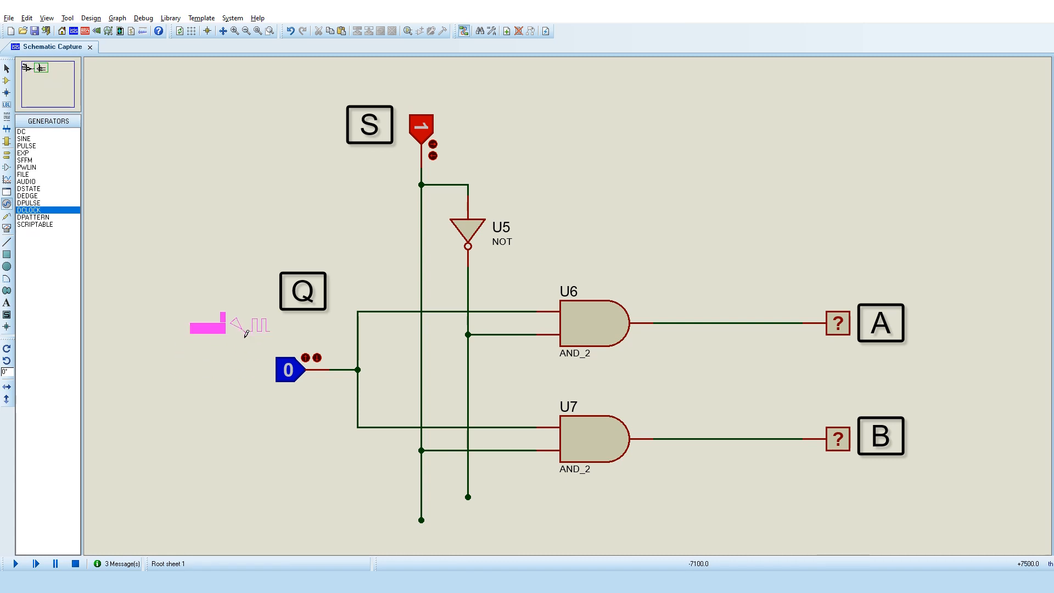
click(294, 332)
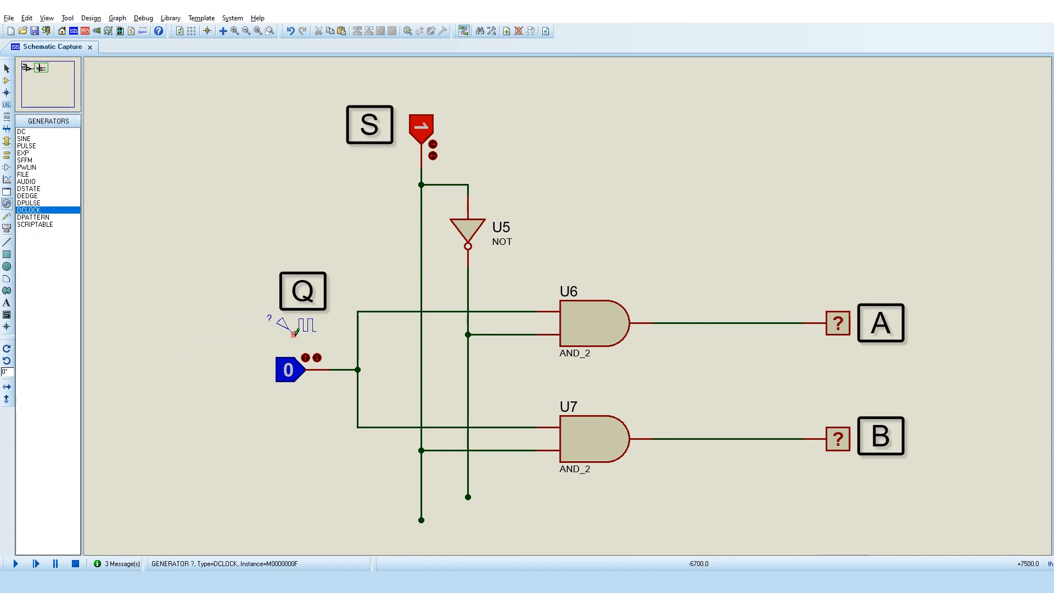
click(294, 333)
click(358, 334)
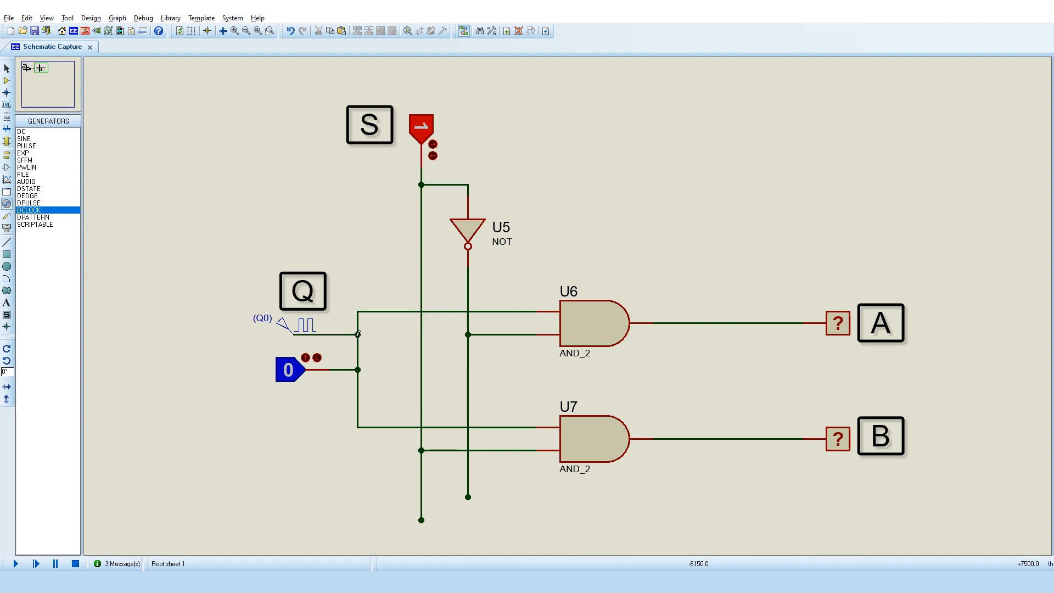
right_click(293, 373)
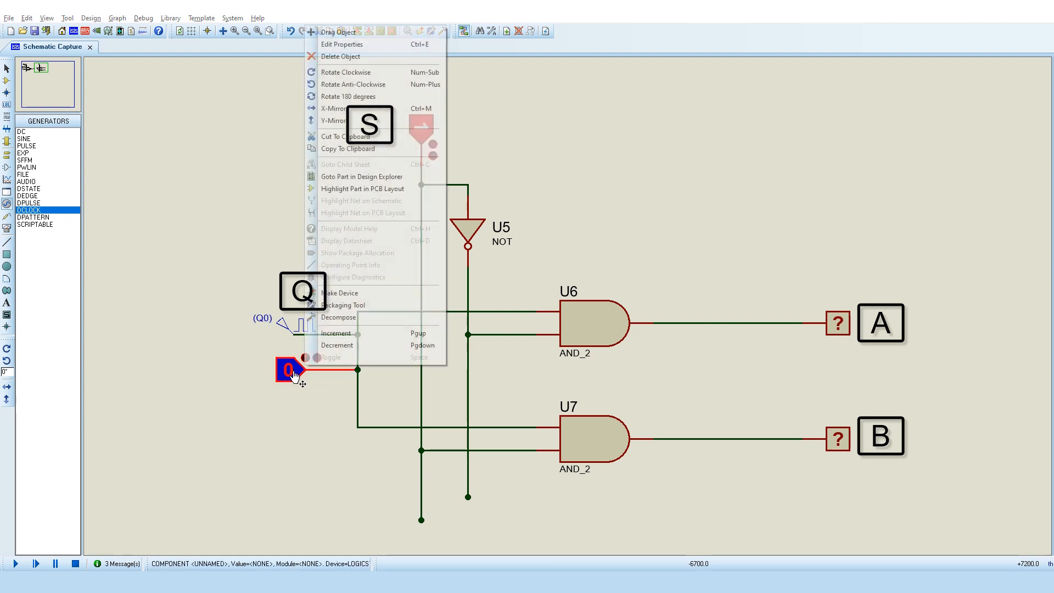
right_click(293, 373)
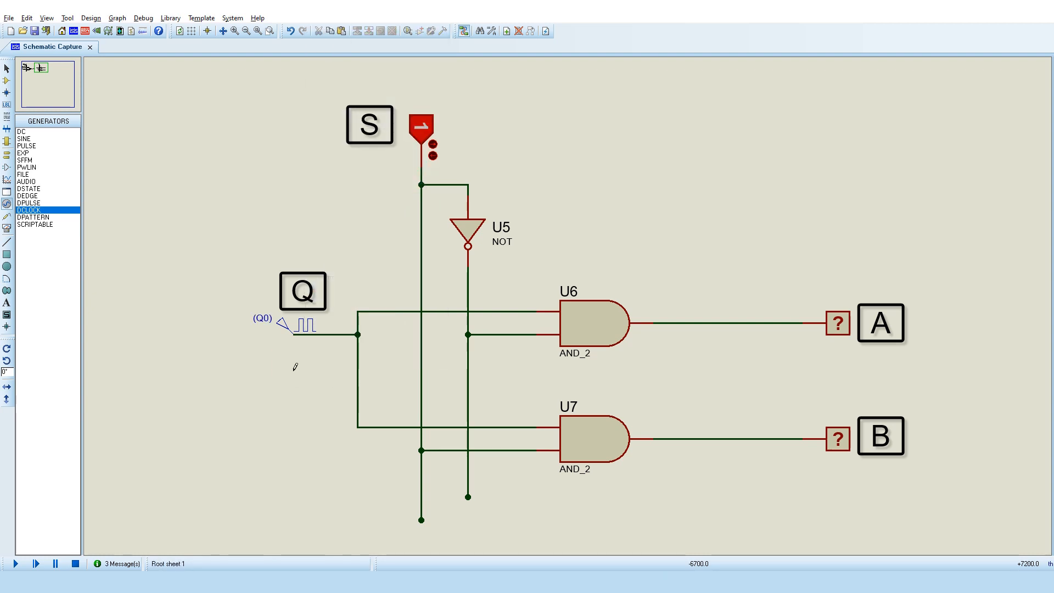
Wire a DCLOCK generator to the select line S and delete the logic state that drove it
click(358, 184)
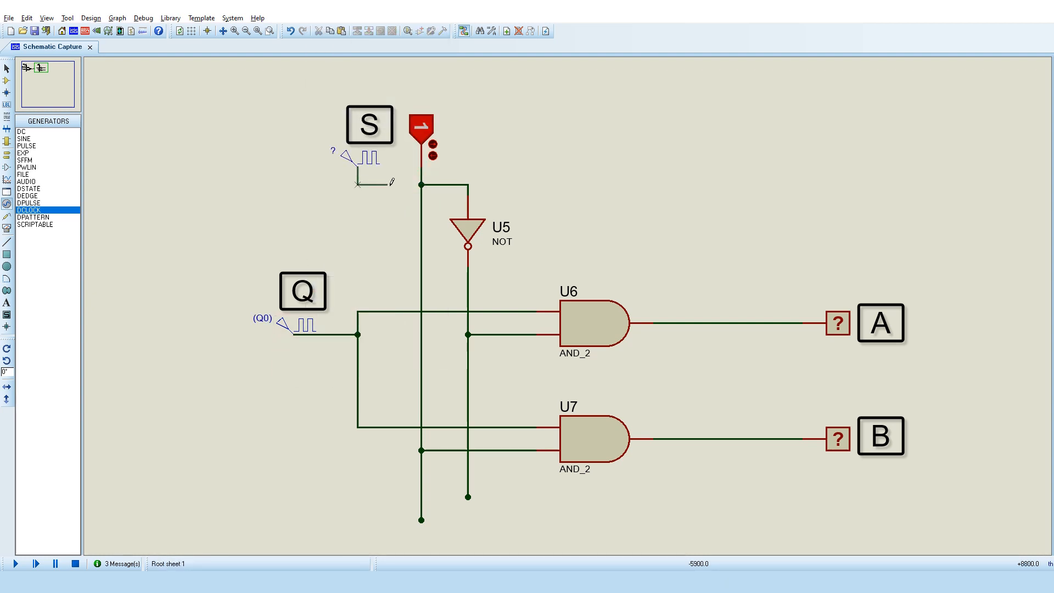
click(421, 184)
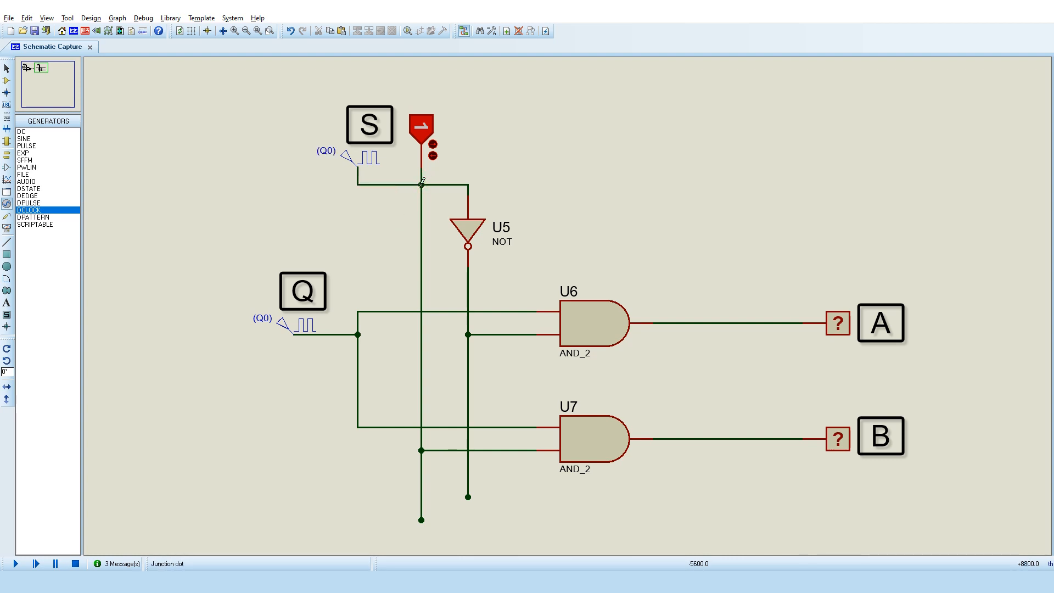
right_click(425, 126)
right_click(425, 127)
Set the S clock's frequency to 125m Hz and review the Q clock's frequency setting
double_click(350, 160)
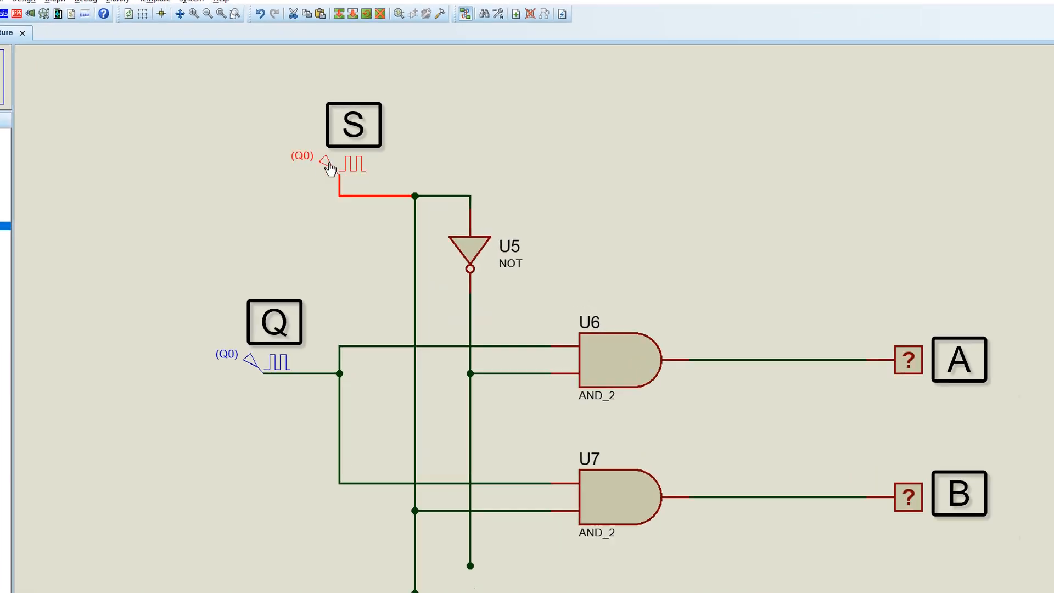
click(557, 238)
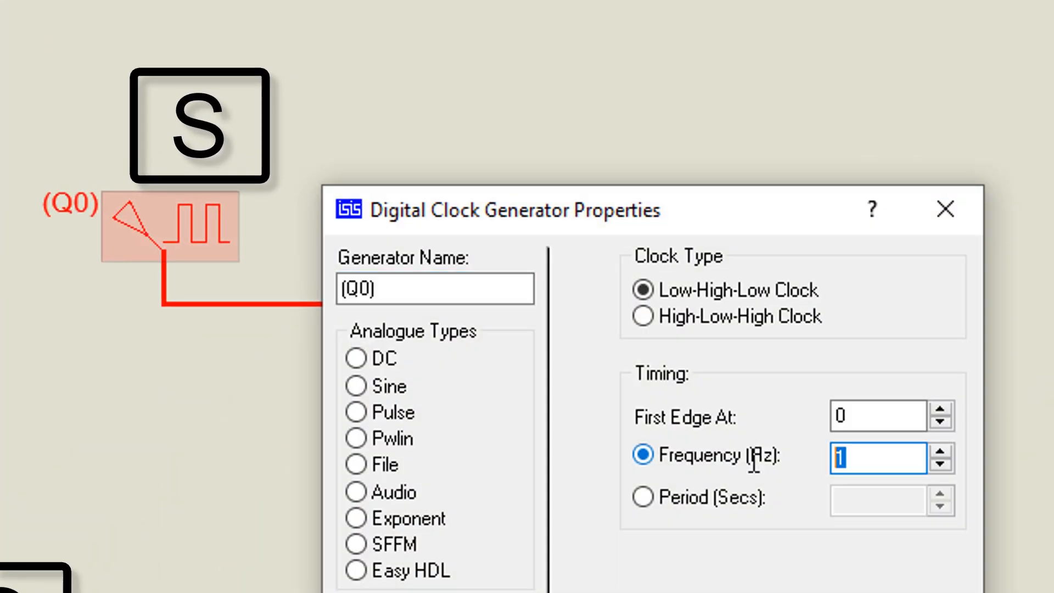
text(125m)
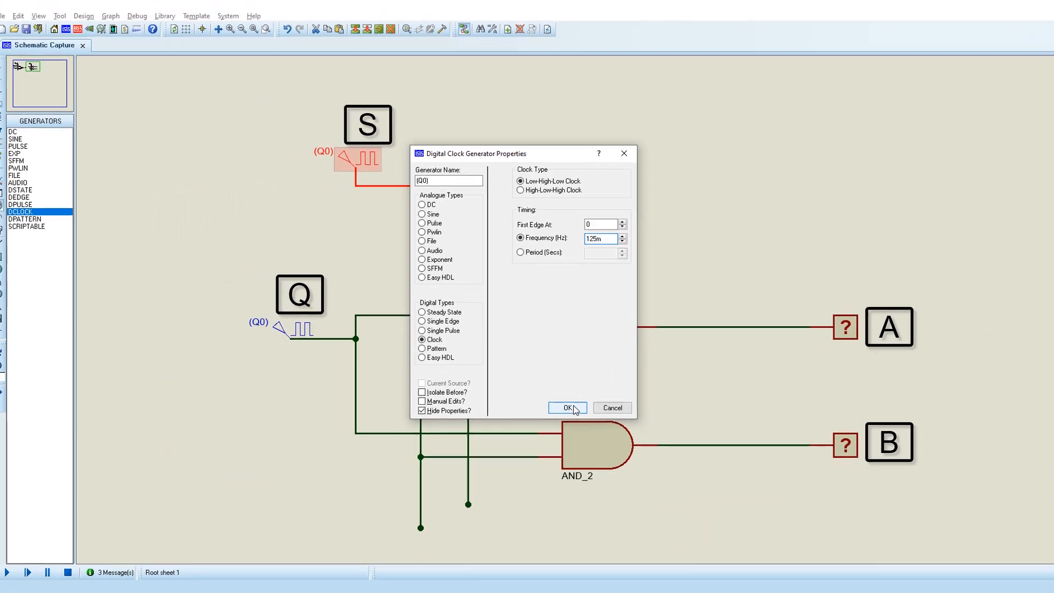
click(565, 402)
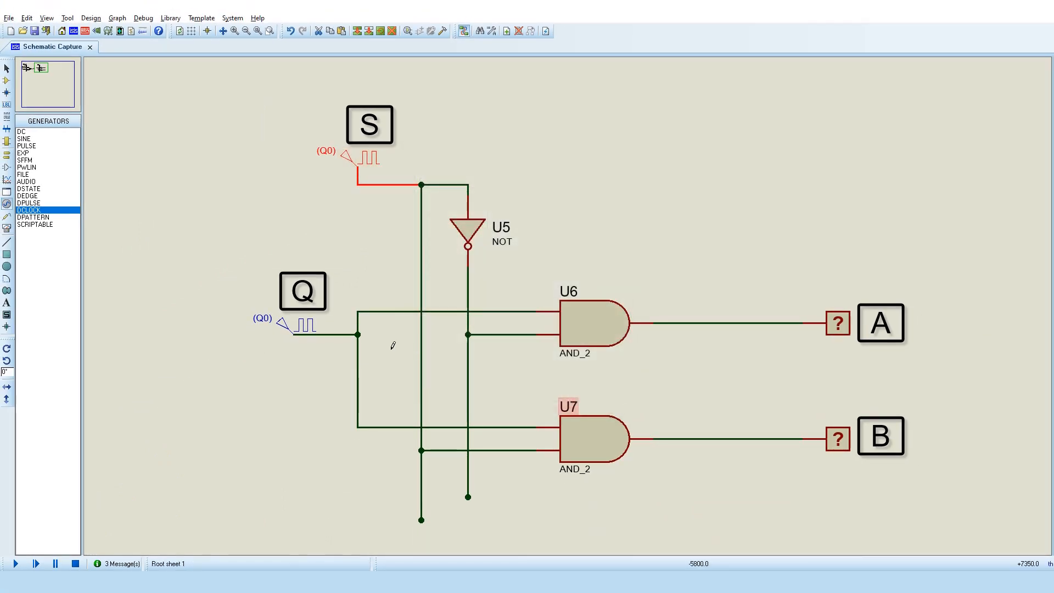
double_click(309, 329)
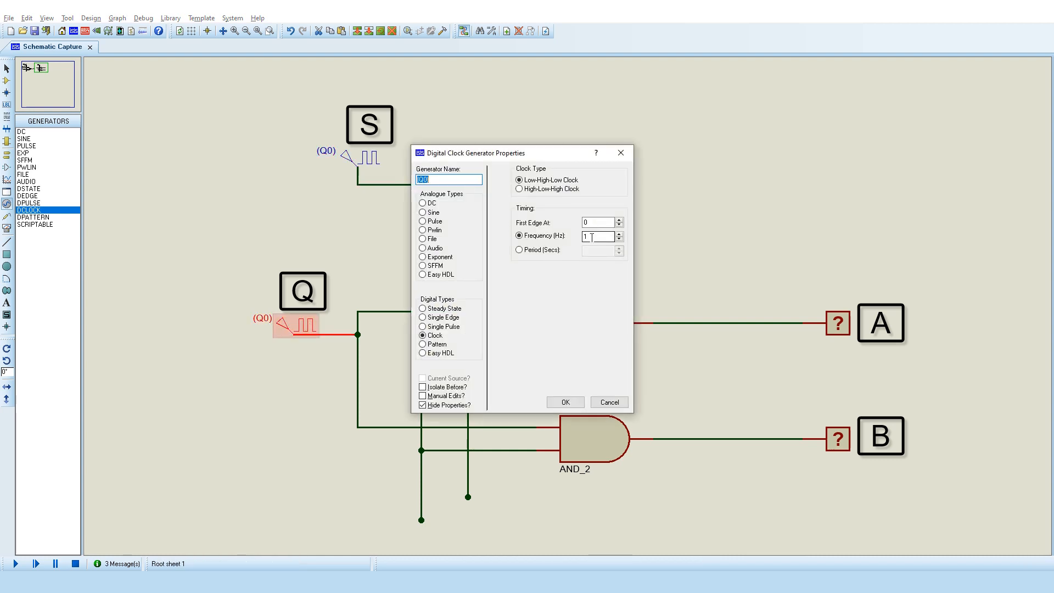
click(565, 403)
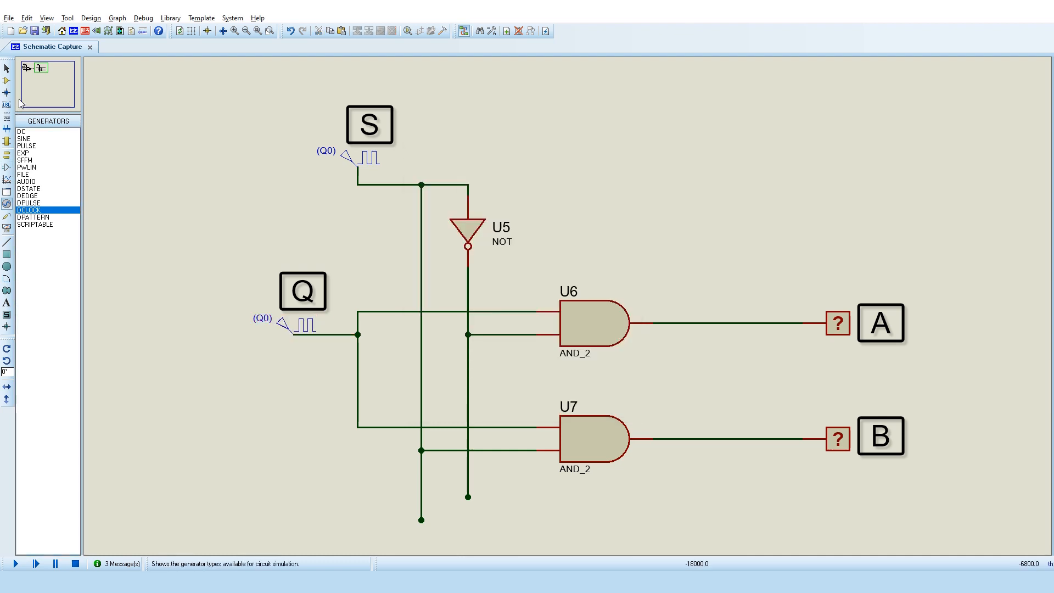
Add a LOGICPROBE (BIG) to each of the S and Q clock lines and run the demultiplexer simulation
click(7, 82)
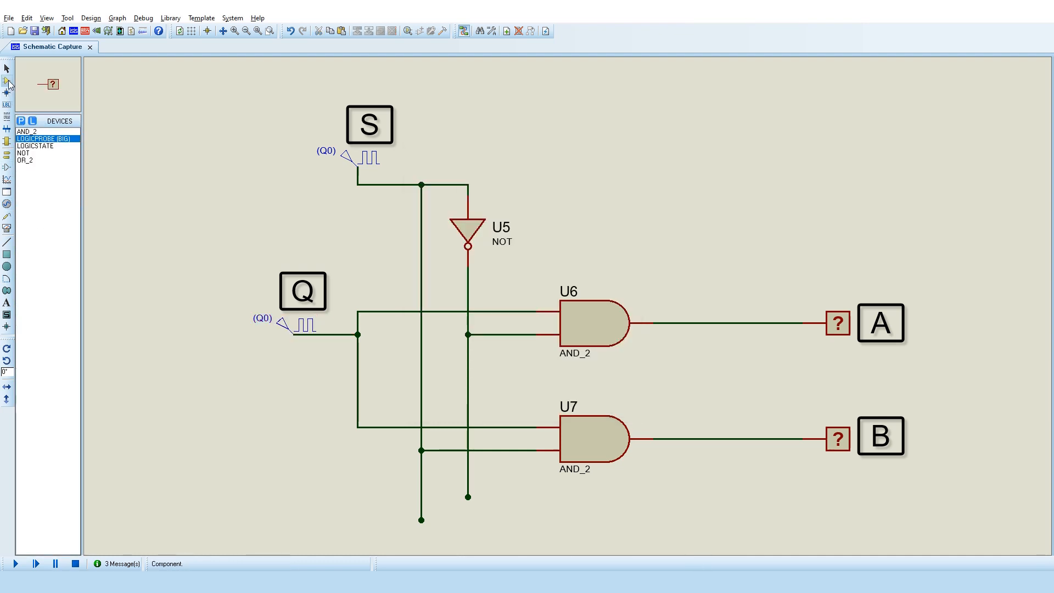
click(457, 149)
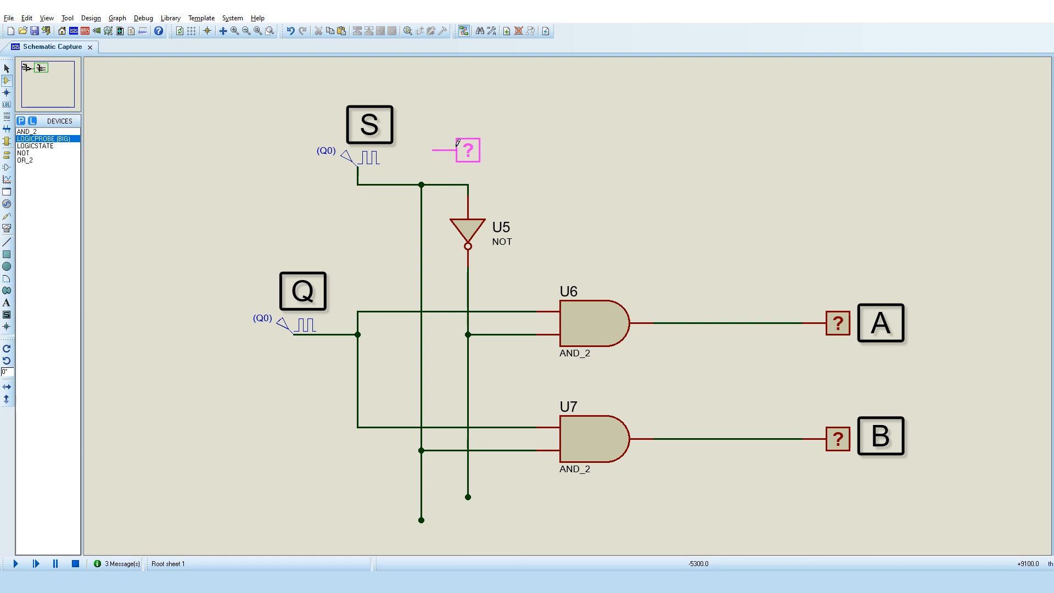
click(457, 150)
click(381, 285)
click(381, 285)
click(358, 283)
click(346, 334)
click(433, 150)
click(421, 164)
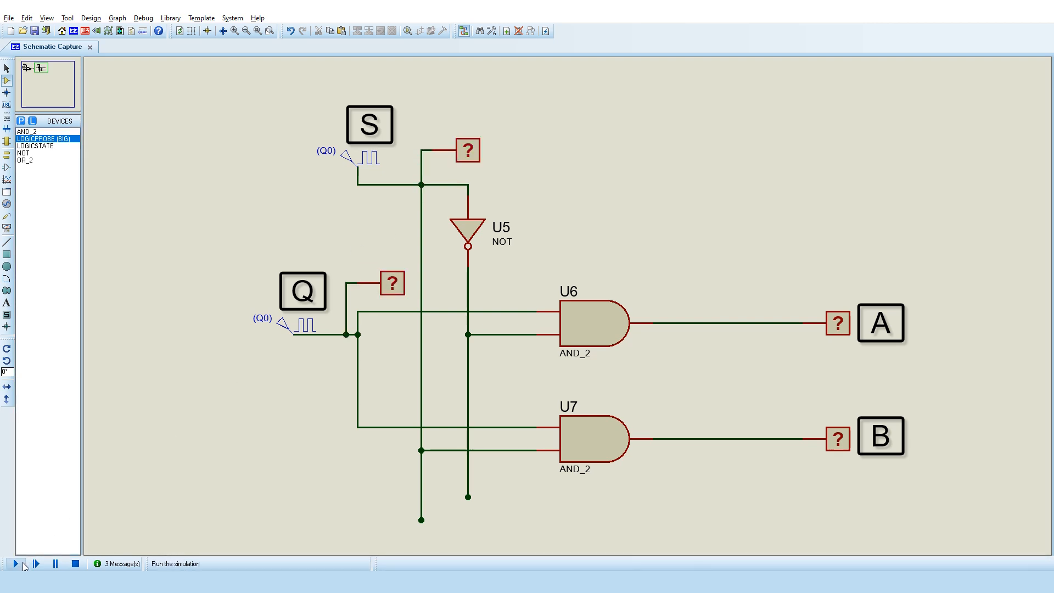
click(16, 563)
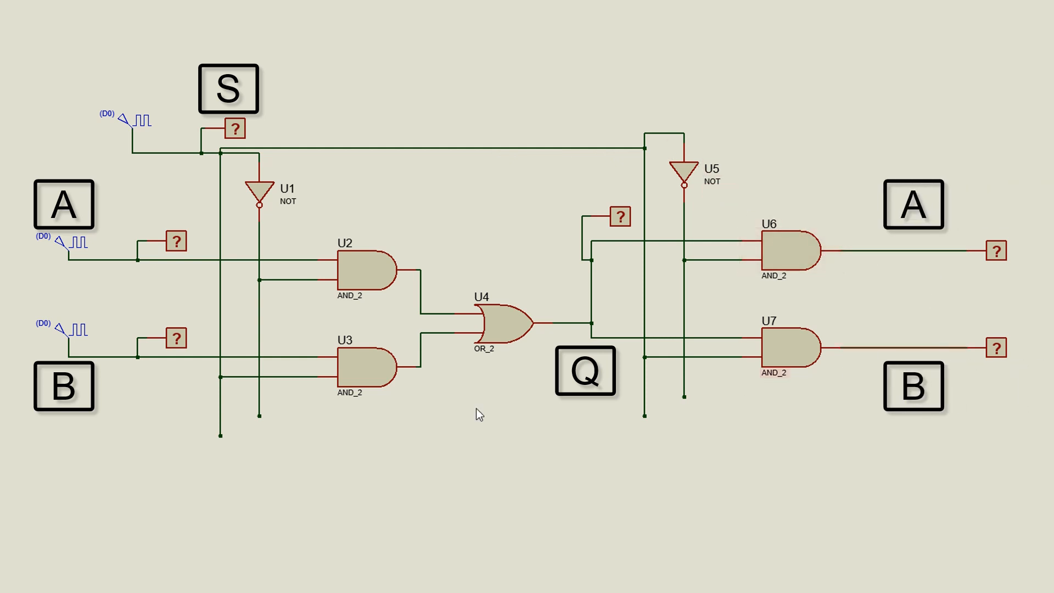
Run the combined multiplexer-demultiplexer simulation to compare the A and B input probes with the A and B output probes
key(F12)
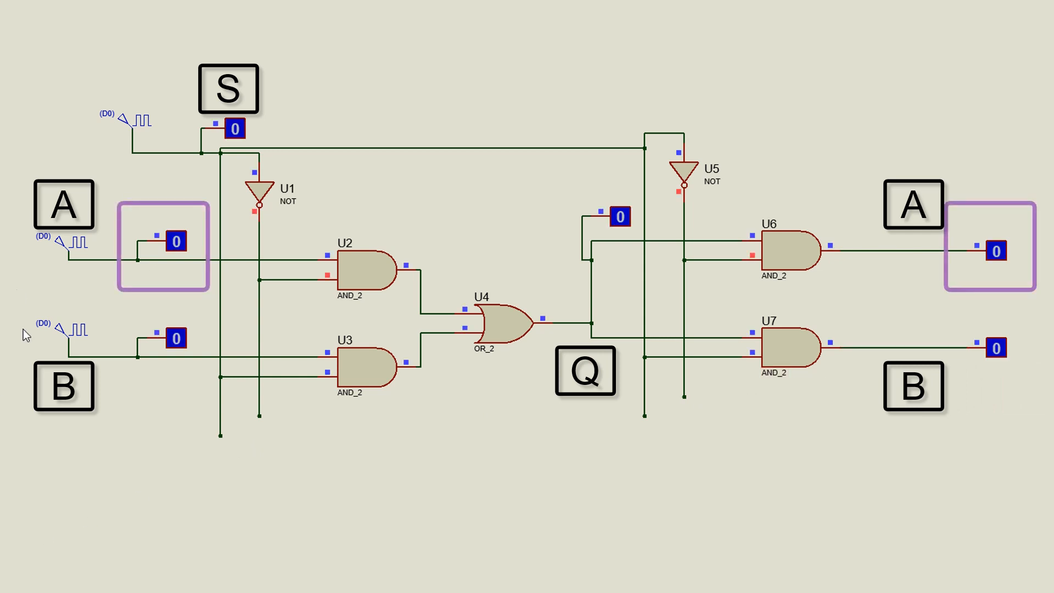
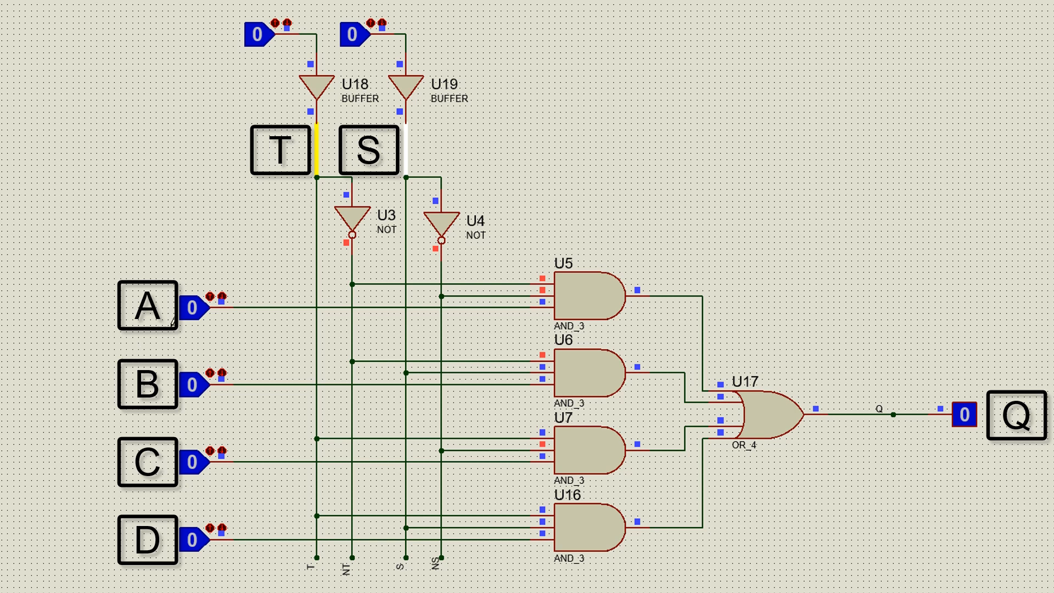
Toggle input A of the running four-input multiplexer, with T and S at 0, to check output Q
click(205, 317)
click(204, 318)
click(205, 317)
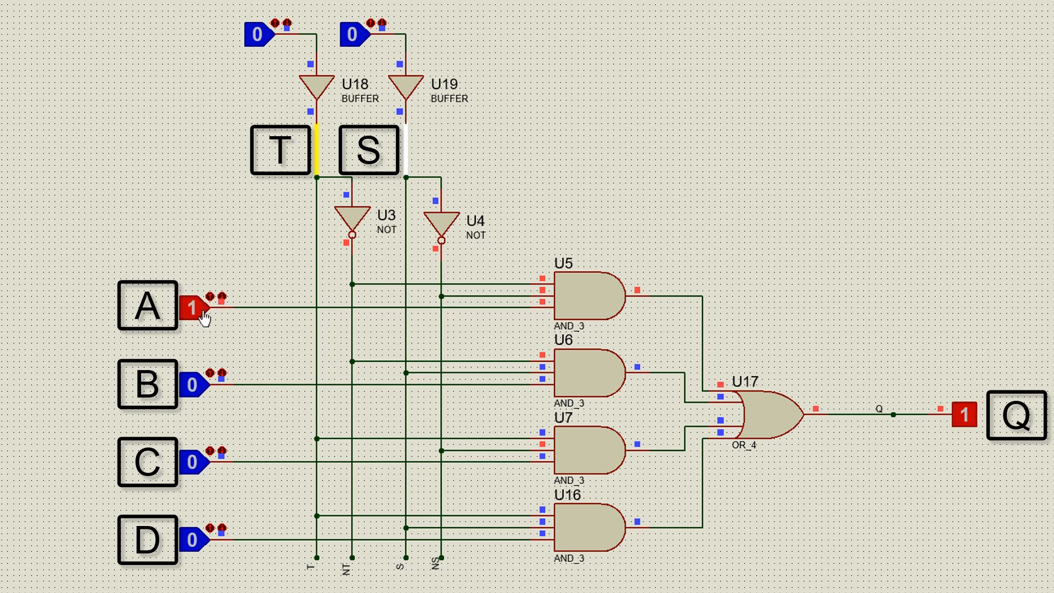
Return input A to 0, set S to 1 and toggle input B of the four-input multiplexer to check output Q
click(204, 317)
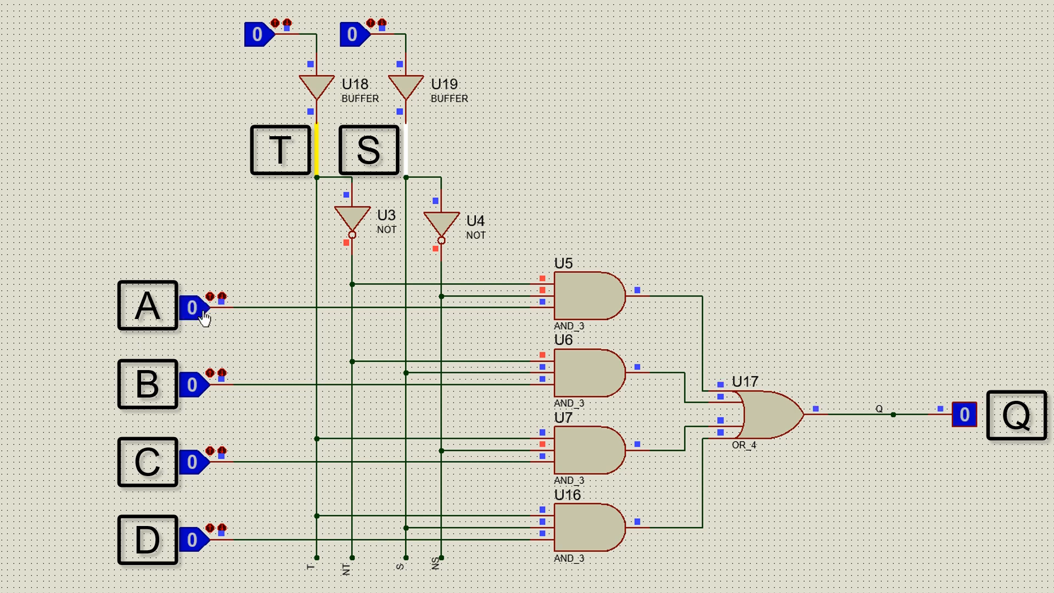
click(353, 44)
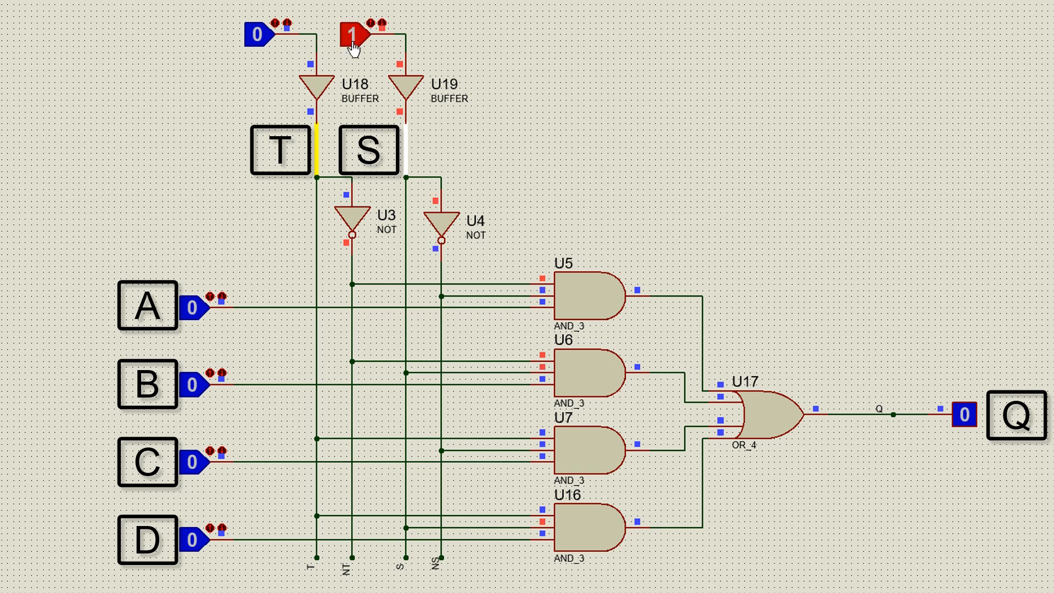
click(205, 394)
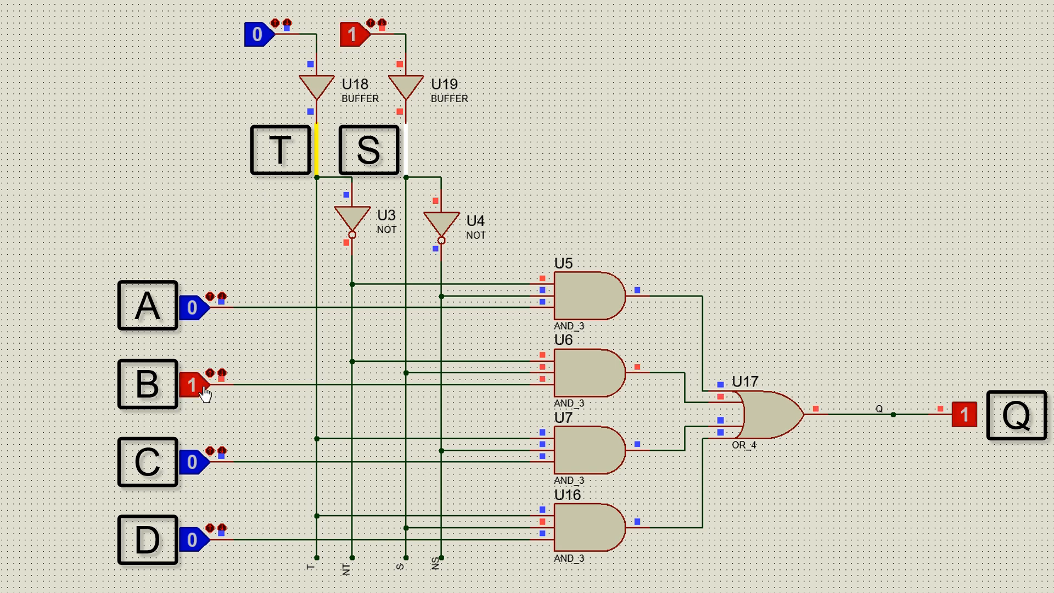
click(205, 394)
click(205, 394)
click(204, 394)
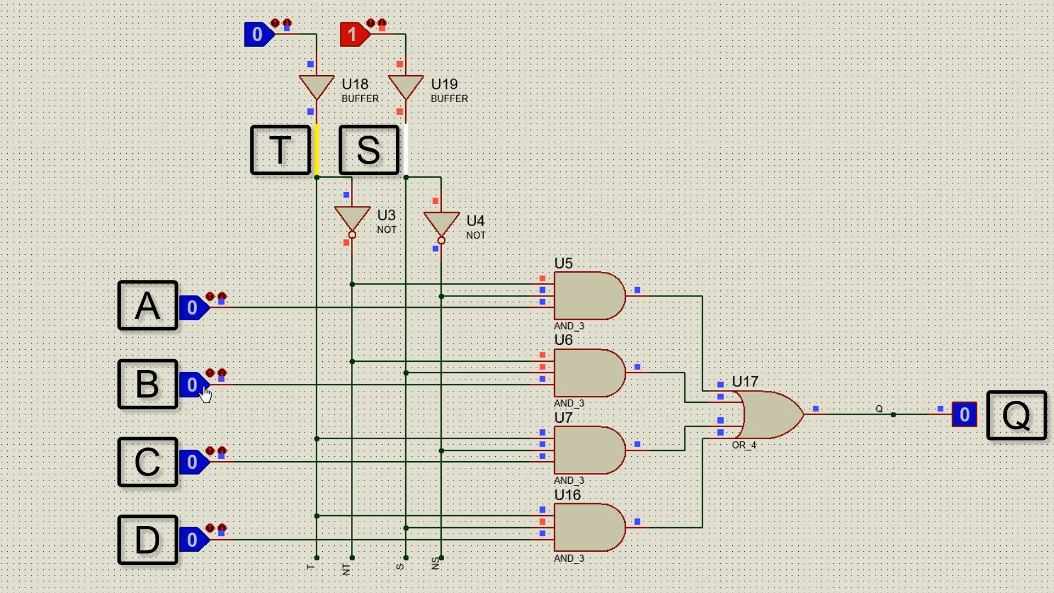
Set S to 0 and T to 1, and toggle input C of the multiplexer repeatedly to check output Q
click(351, 40)
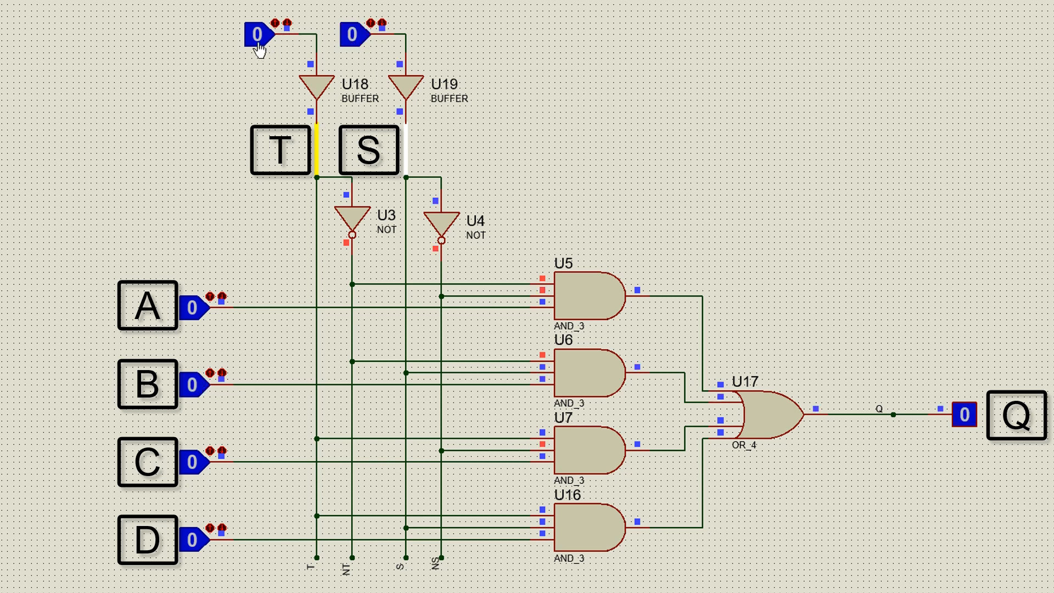
click(258, 37)
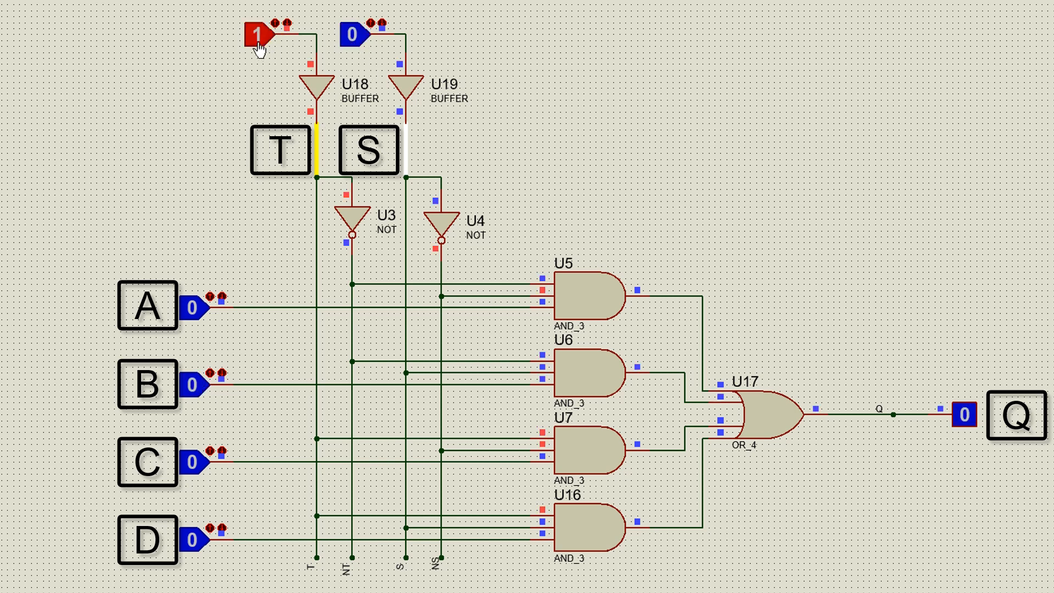
click(201, 471)
click(201, 471)
click(201, 471)
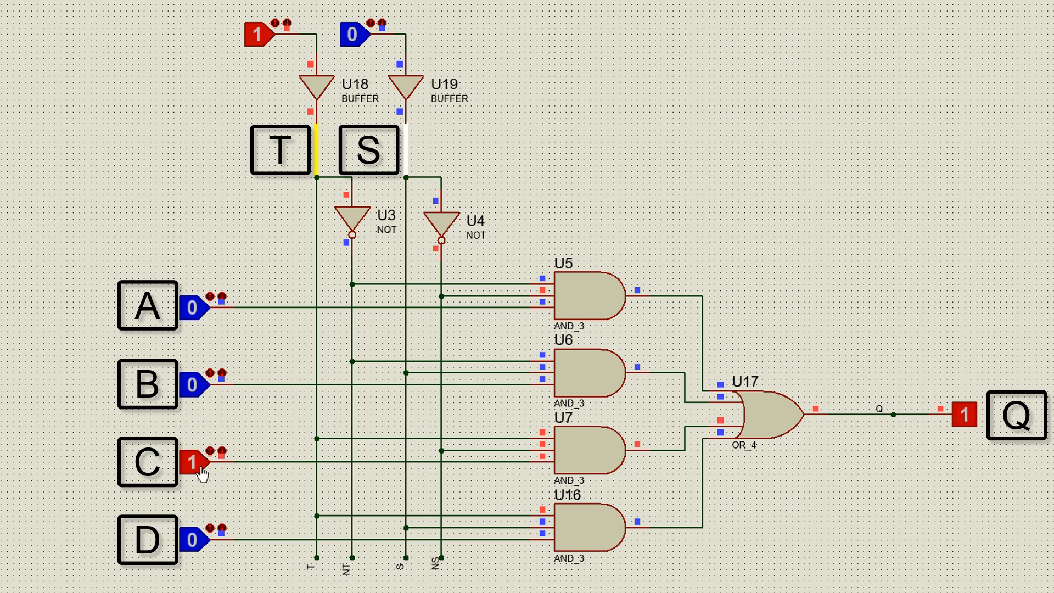
click(200, 470)
click(201, 470)
click(201, 470)
click(201, 470)
click(201, 471)
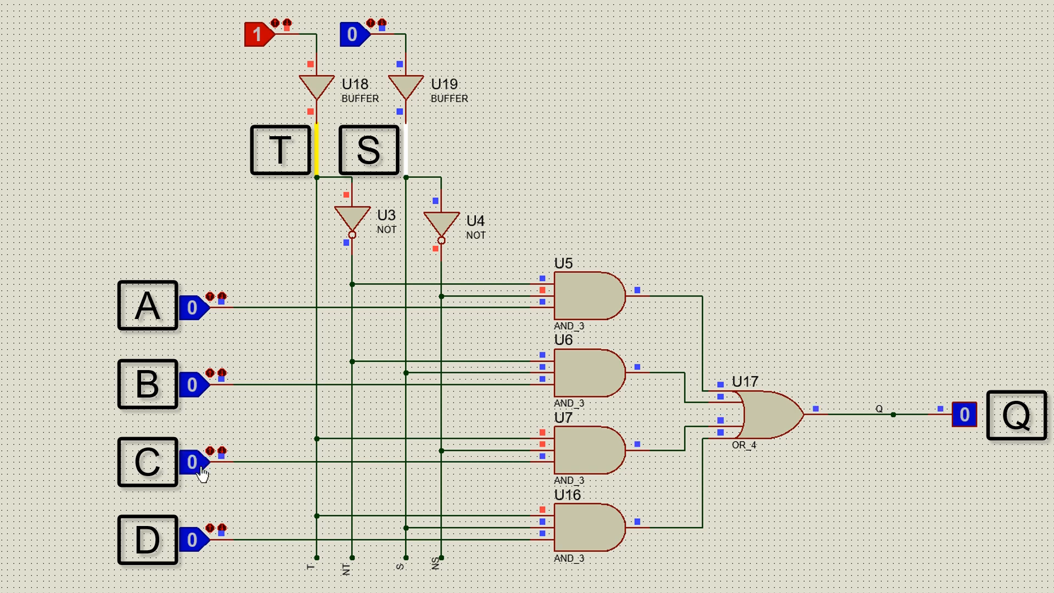
Set S to 1 with T at 1, and toggle input D of the multiplexer to check output Q
click(357, 45)
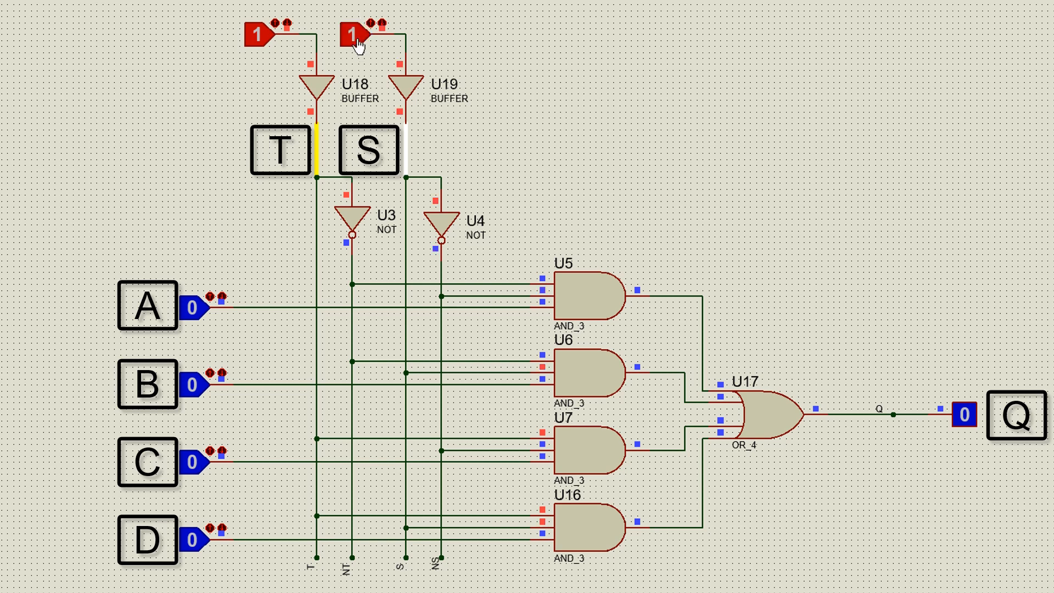
click(201, 545)
click(201, 545)
click(201, 544)
click(201, 544)
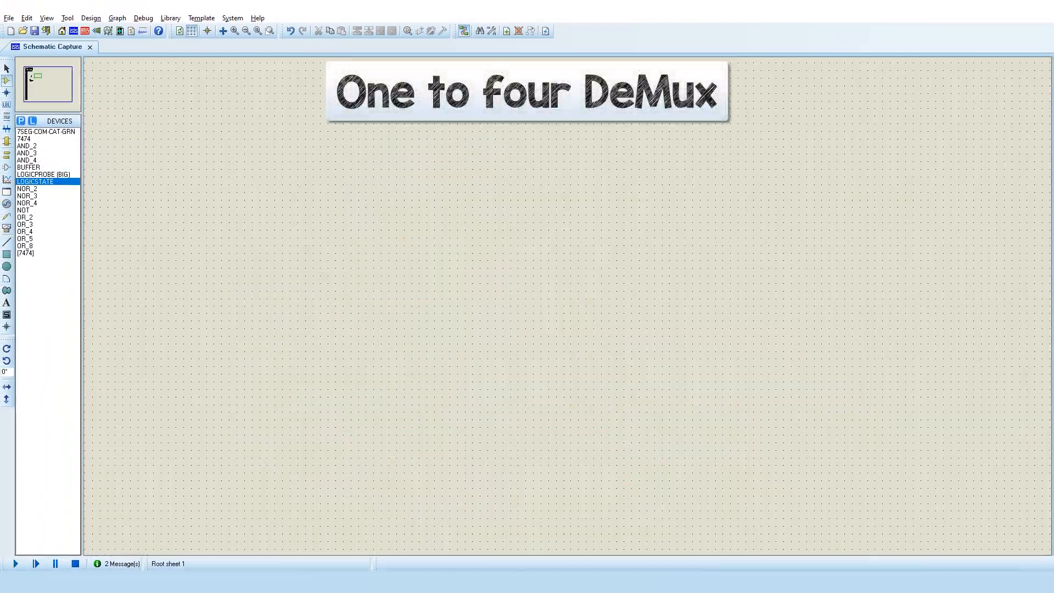
Restore the one-to-four demultiplexer through the edit history: S, T and Q logic states, two NOT gates, four three-input AND gates, wiring and four output probes
key(ctrl+z)
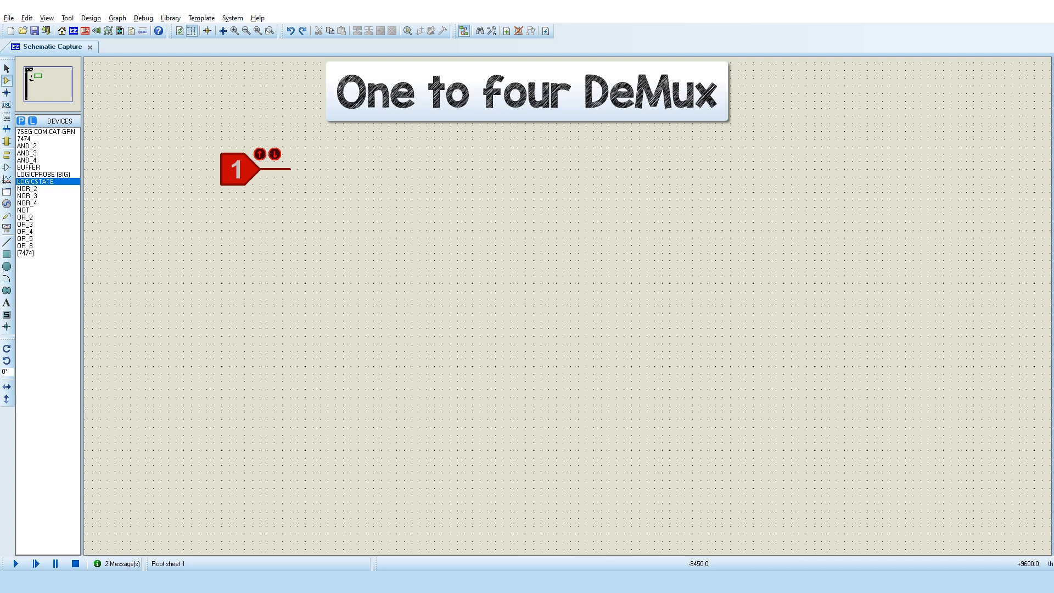
key(ctrl+z)
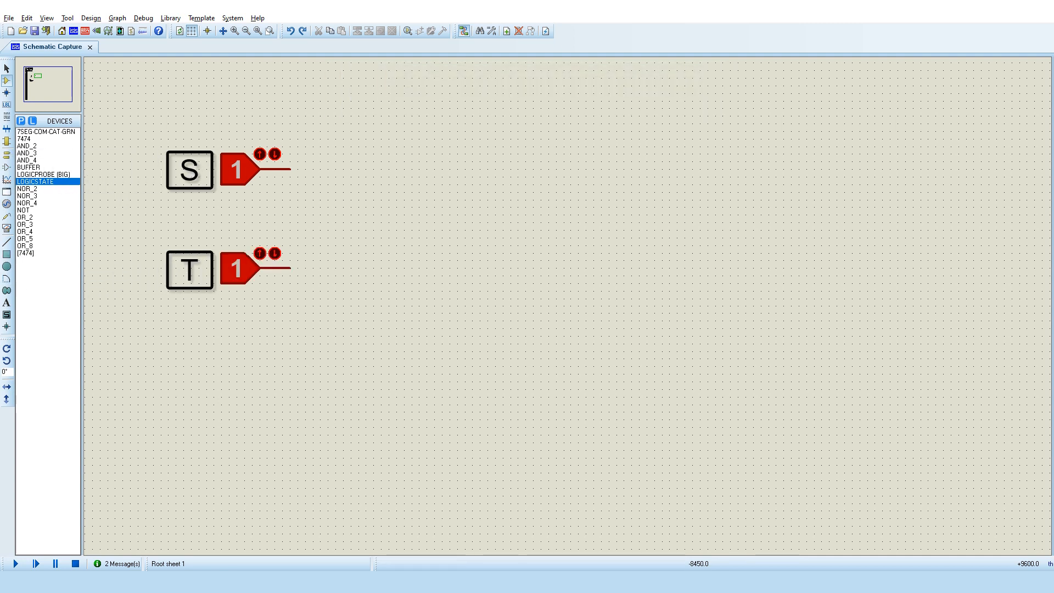
key(ctrl+z)
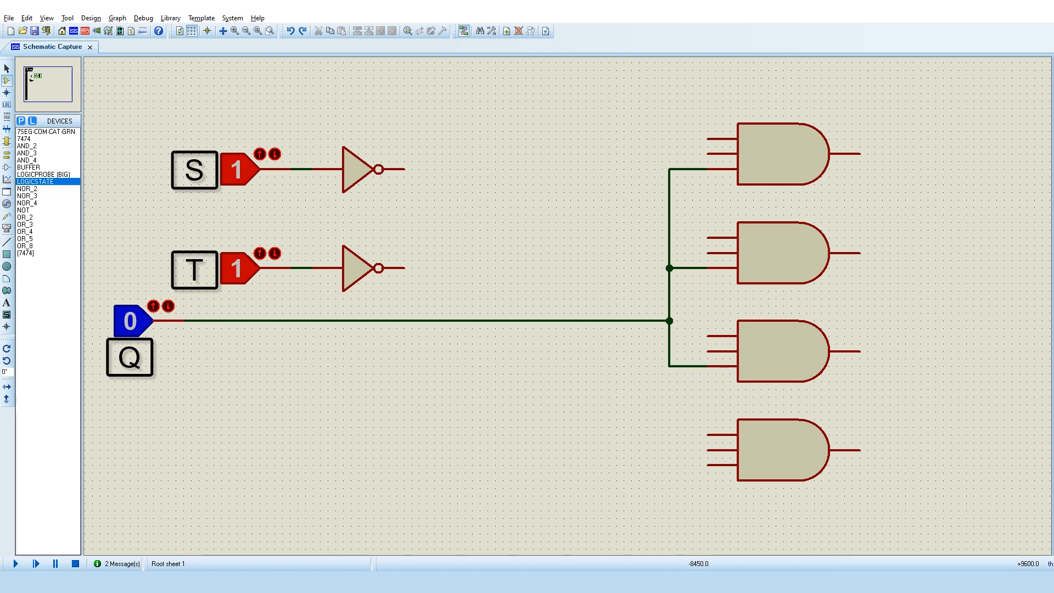
key(ctrl+y)
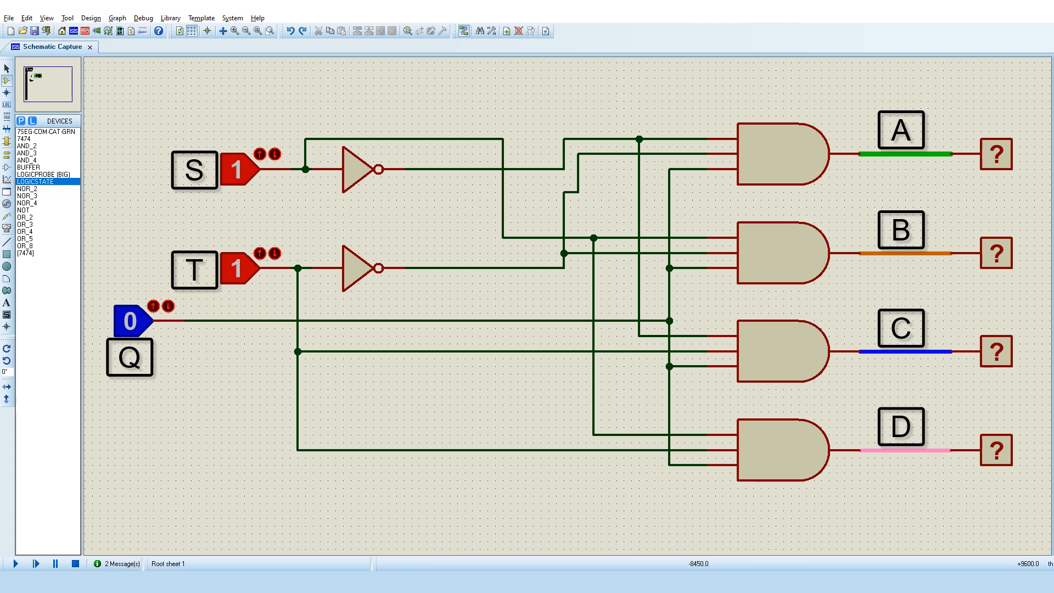
Run the one-to-four demultiplexer simulation and toggle input Q with S and T at 0 to check output A
click(16, 563)
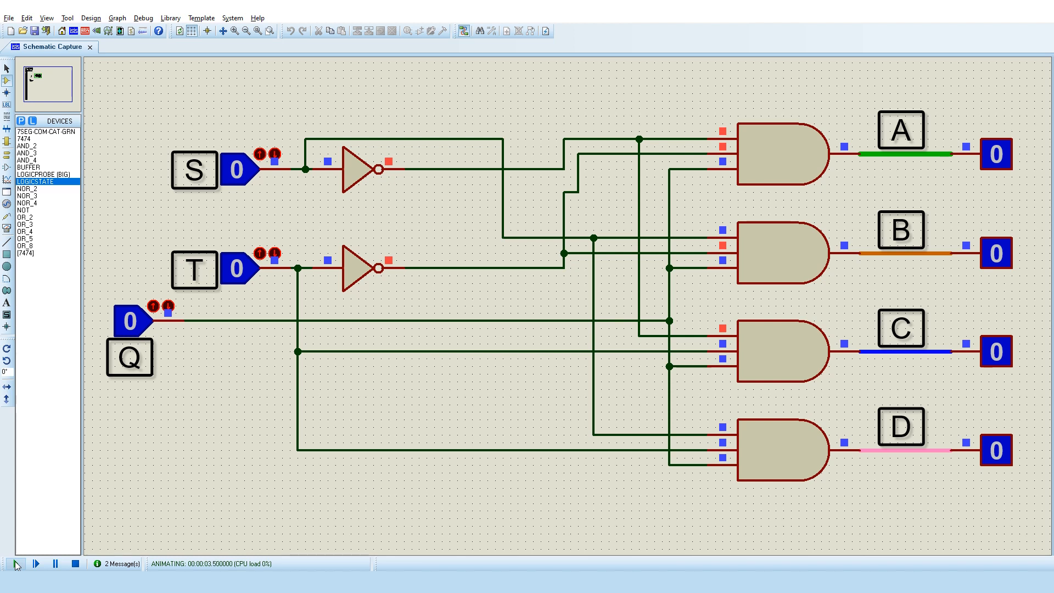
click(136, 331)
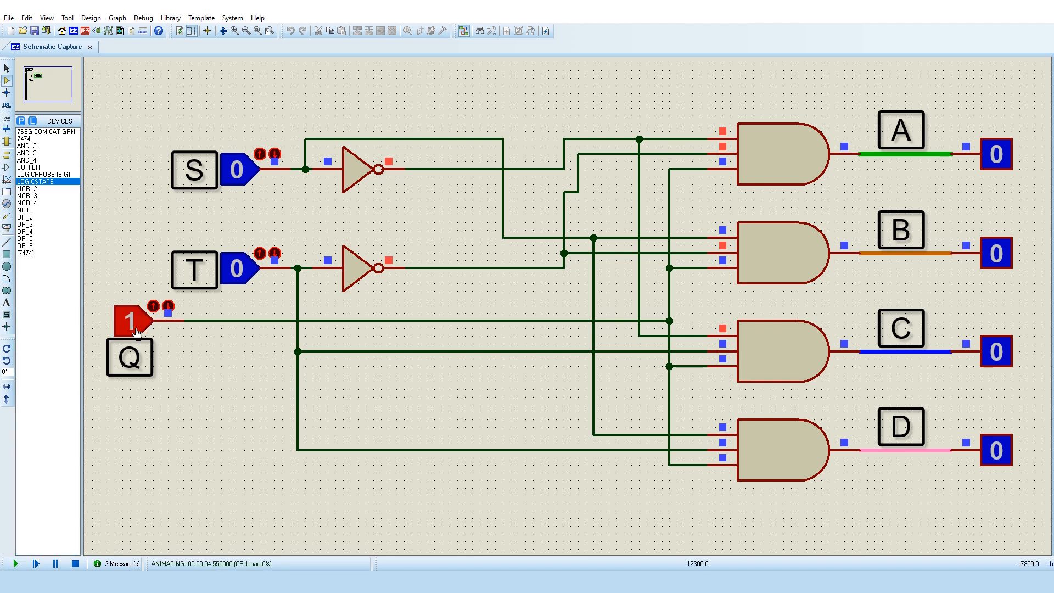
click(137, 331)
click(137, 331)
click(137, 331)
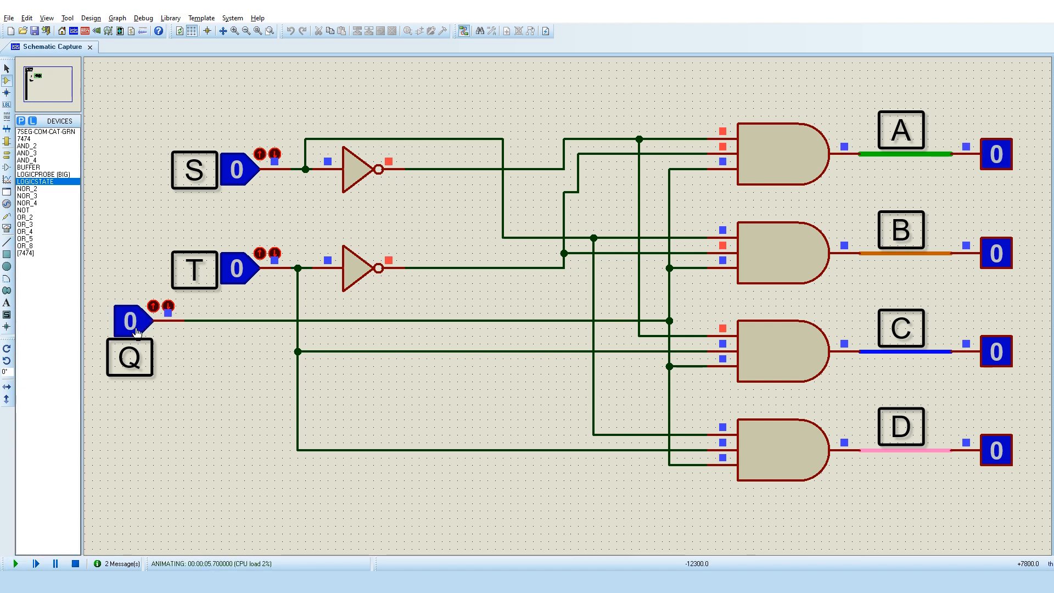
click(136, 331)
click(136, 331)
Set S to 1 with T at 0, and toggle input Q of the demultiplexer to check output B
click(245, 175)
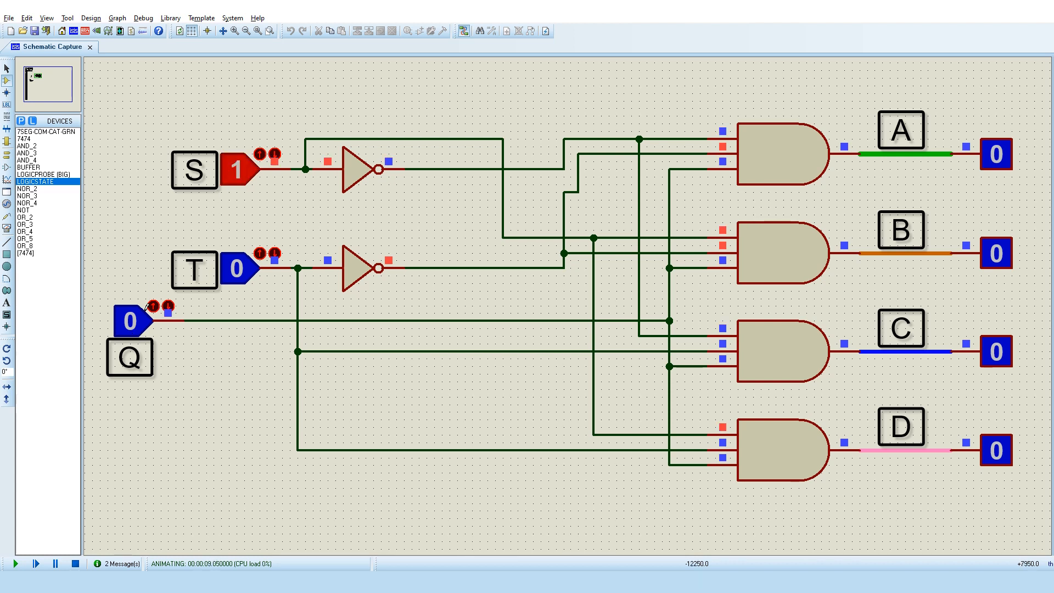
click(141, 323)
click(141, 323)
click(141, 323)
click(141, 322)
click(141, 322)
click(141, 322)
Set T to 1 and S to 0, and toggle input Q of the demultiplexer to check output C
click(236, 269)
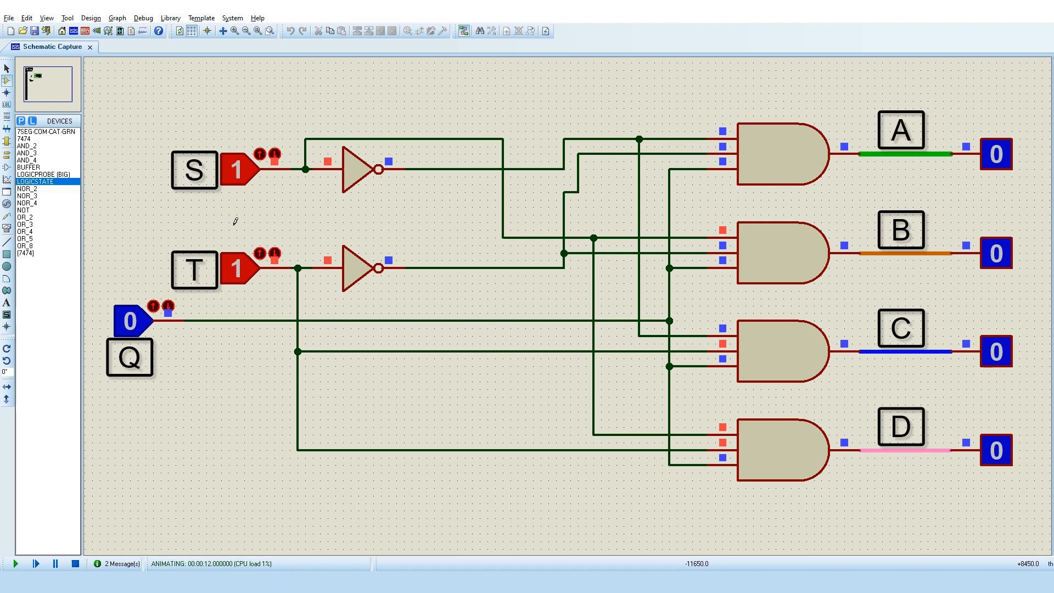
click(236, 178)
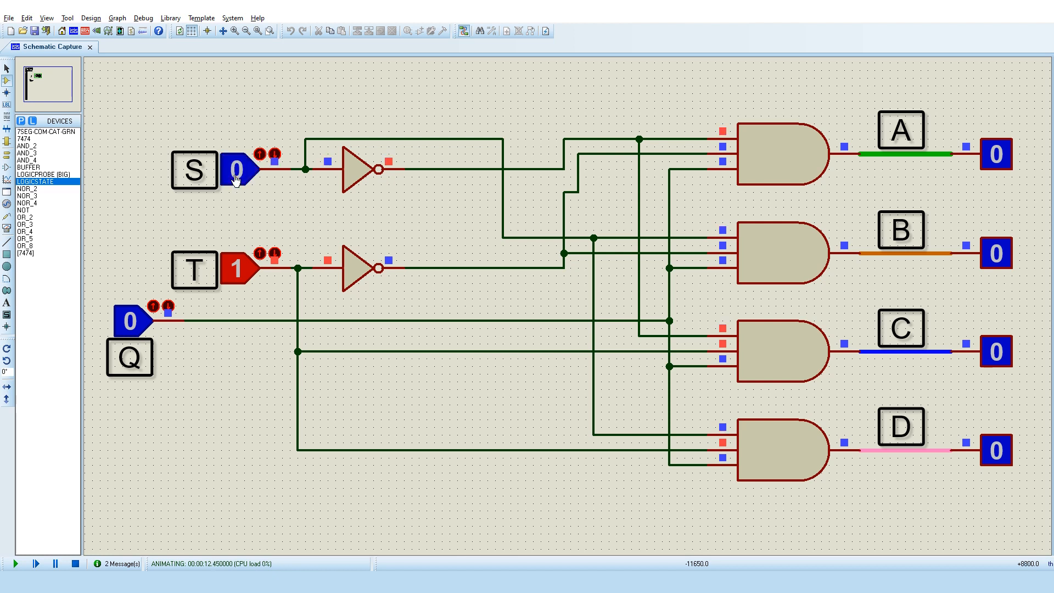
click(144, 328)
click(144, 327)
click(144, 327)
click(144, 327)
click(143, 328)
click(144, 327)
Set S to 1 with T at 1, and toggle input Q of the demultiplexer to check output D
click(238, 180)
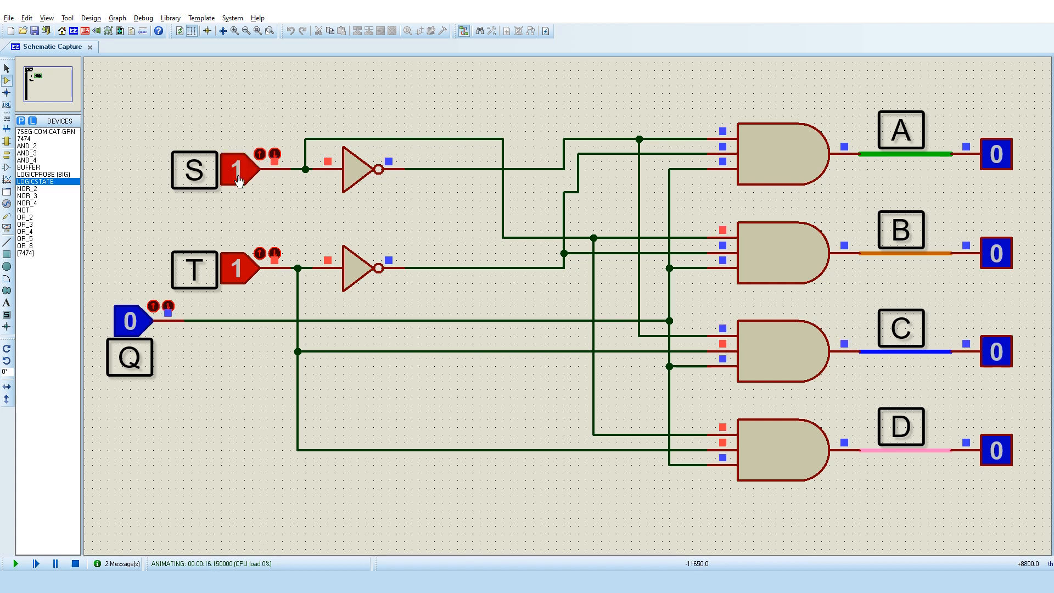
click(144, 324)
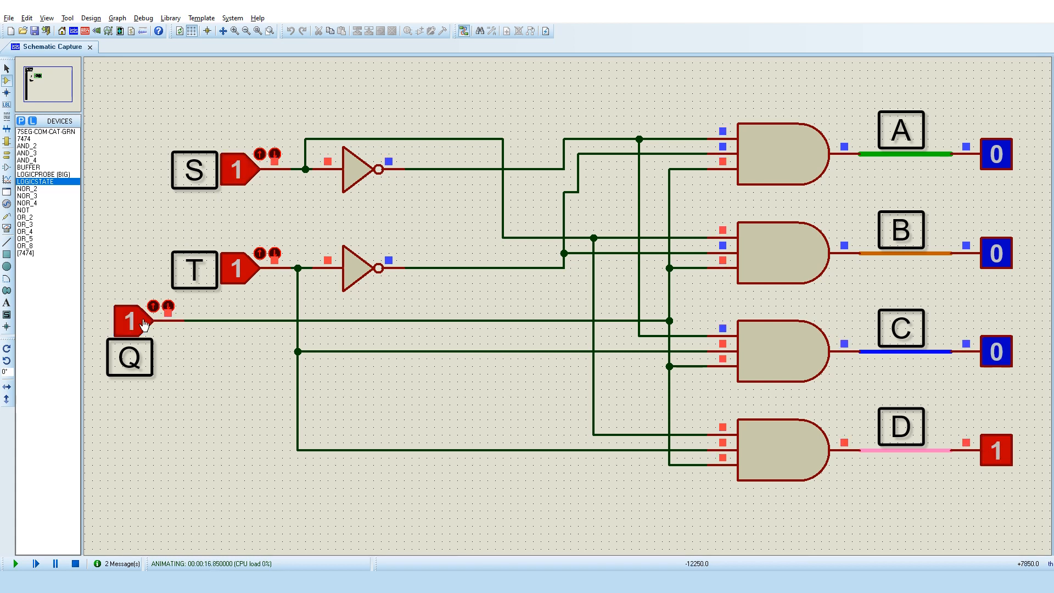
click(144, 323)
click(144, 324)
click(144, 324)
click(144, 324)
click(144, 324)
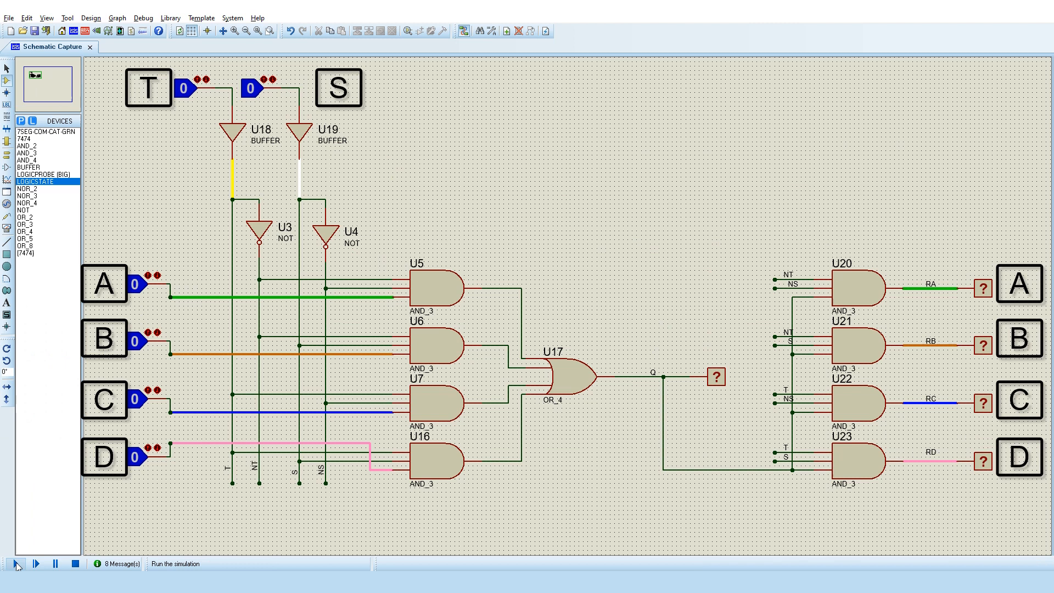
Run the linked four-channel multiplexer-demultiplexer simulation and toggle input A repeatedly, with T and S at 0, to check output A
click(17, 563)
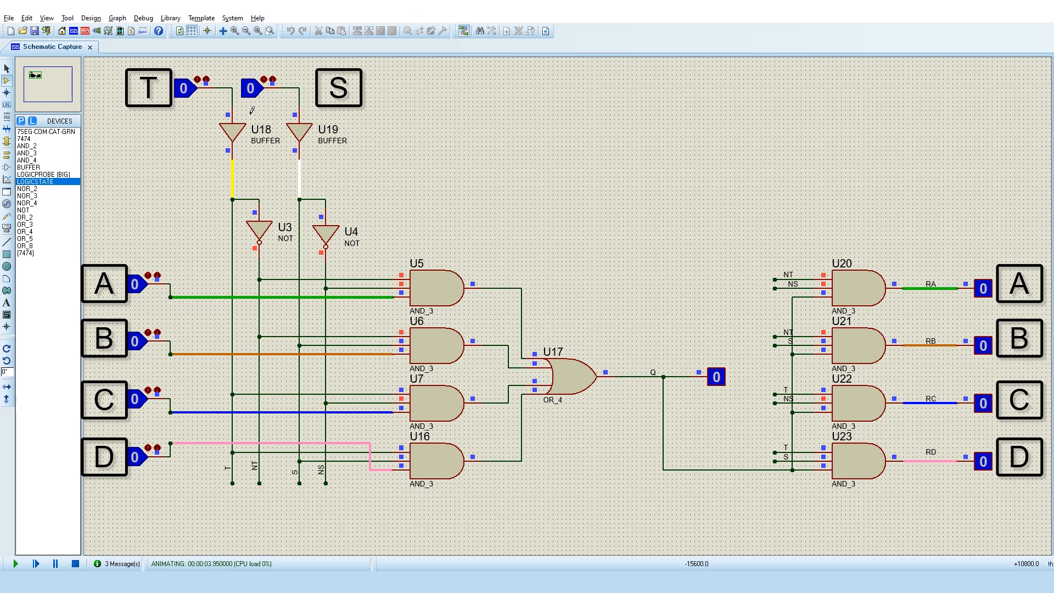
click(135, 284)
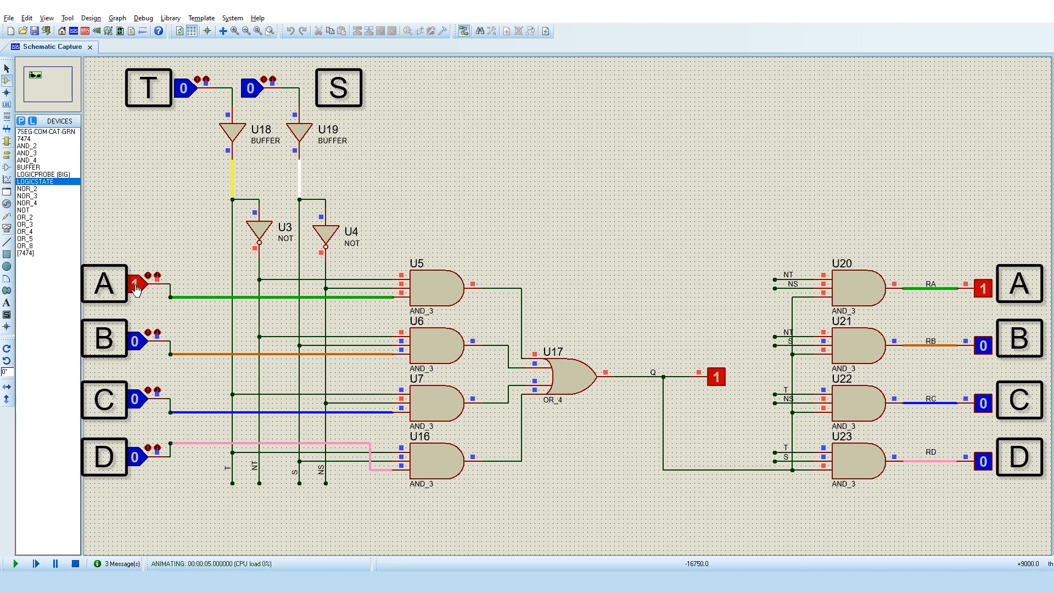
click(135, 284)
click(135, 285)
click(136, 287)
click(135, 286)
click(135, 287)
click(135, 287)
click(136, 287)
click(135, 286)
click(135, 286)
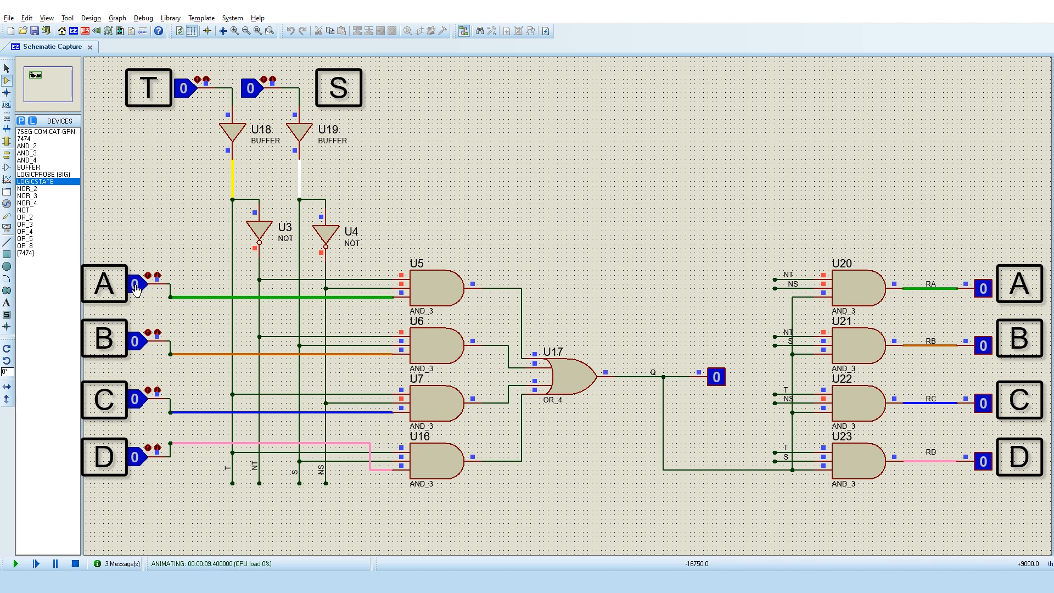
Toggle inputs B, C and D on and off in turn, with T and S at 0, to check the linked outputs
click(134, 340)
click(134, 340)
click(132, 399)
click(133, 399)
click(133, 460)
click(134, 460)
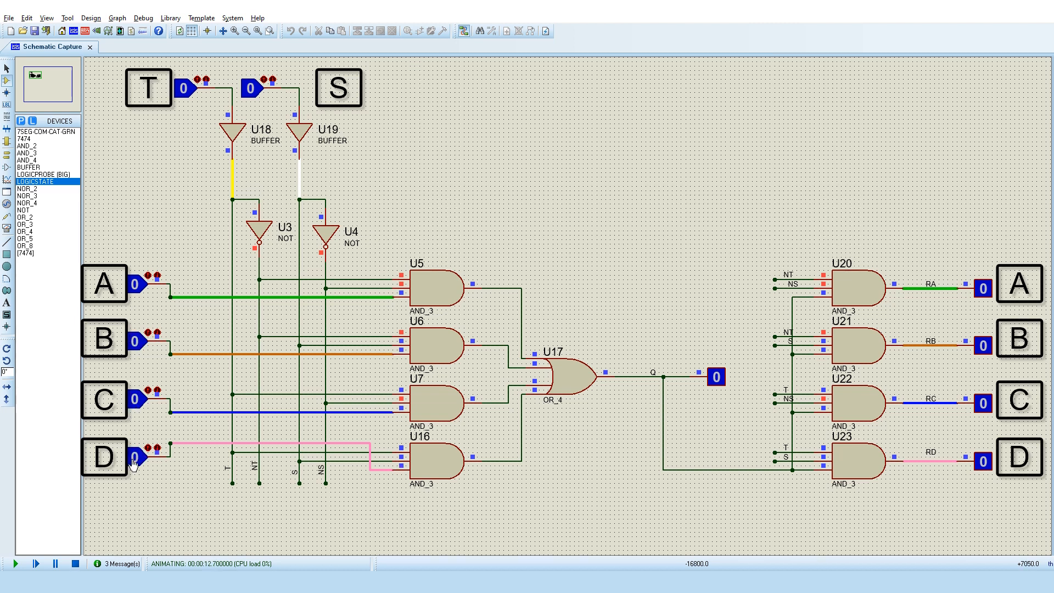
Set S to 1 with T at 0, and toggle inputs A and B in turn to compare them with the linked outputs
click(251, 89)
click(137, 291)
click(137, 291)
click(137, 291)
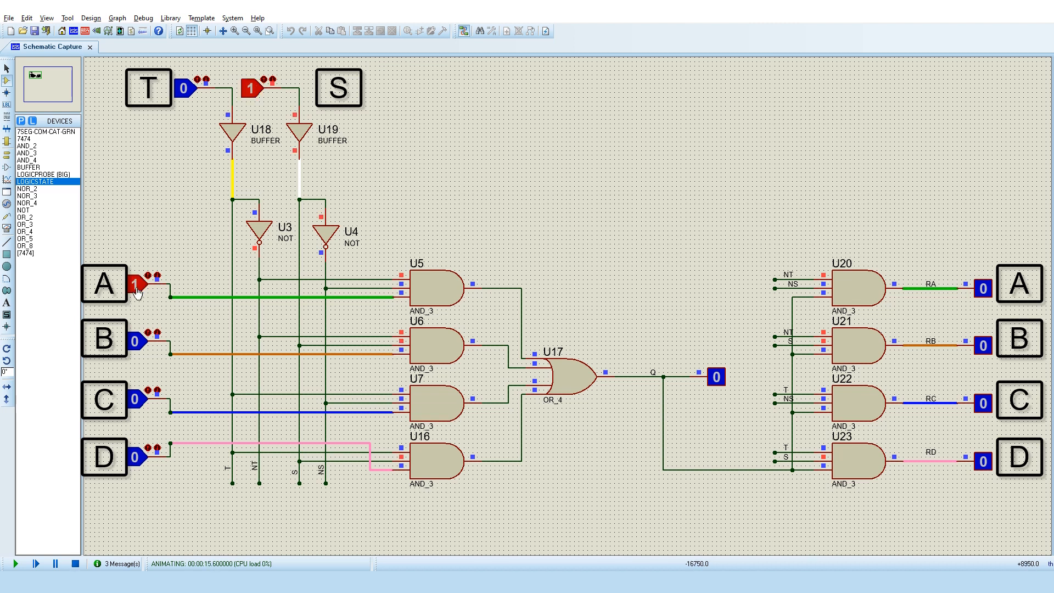
click(137, 292)
click(135, 342)
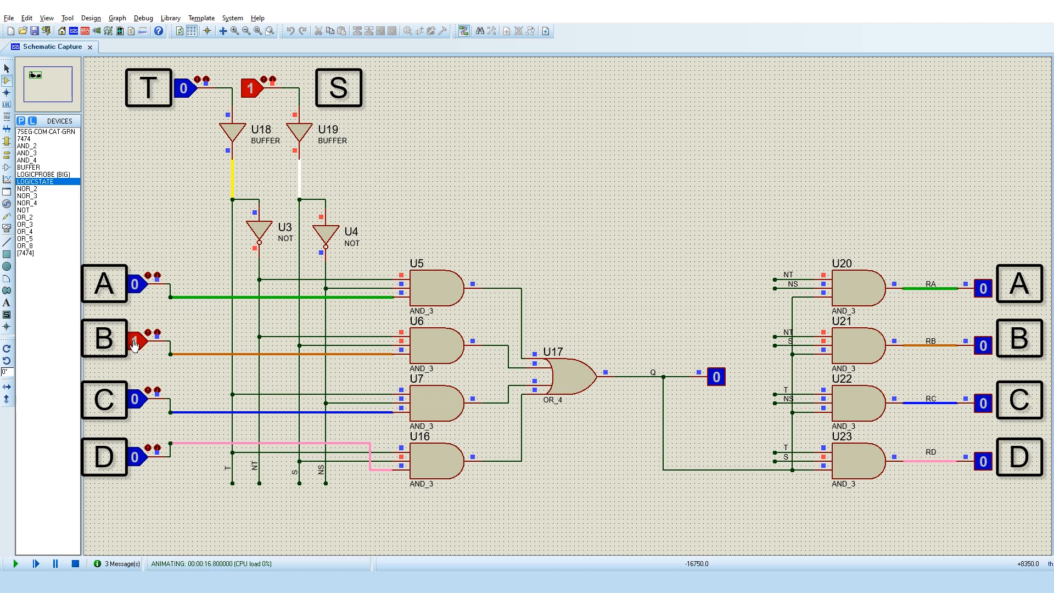
click(134, 342)
click(134, 341)
click(134, 342)
Set T to 1 and S to 0, and toggle inputs A and B on and off to check the linked outputs
click(184, 88)
click(251, 88)
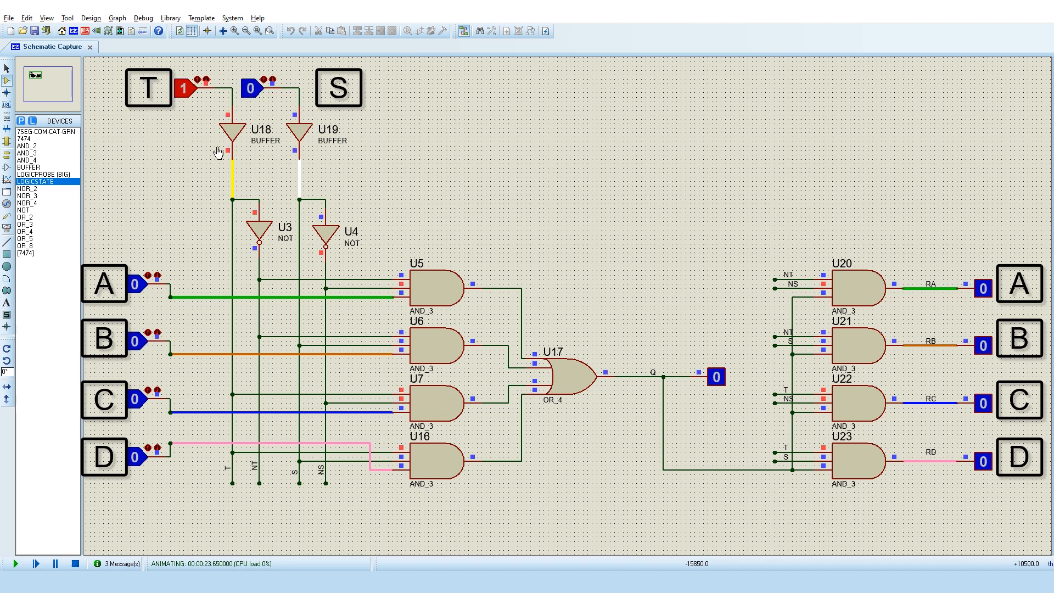
click(135, 287)
click(136, 291)
click(136, 345)
click(136, 345)
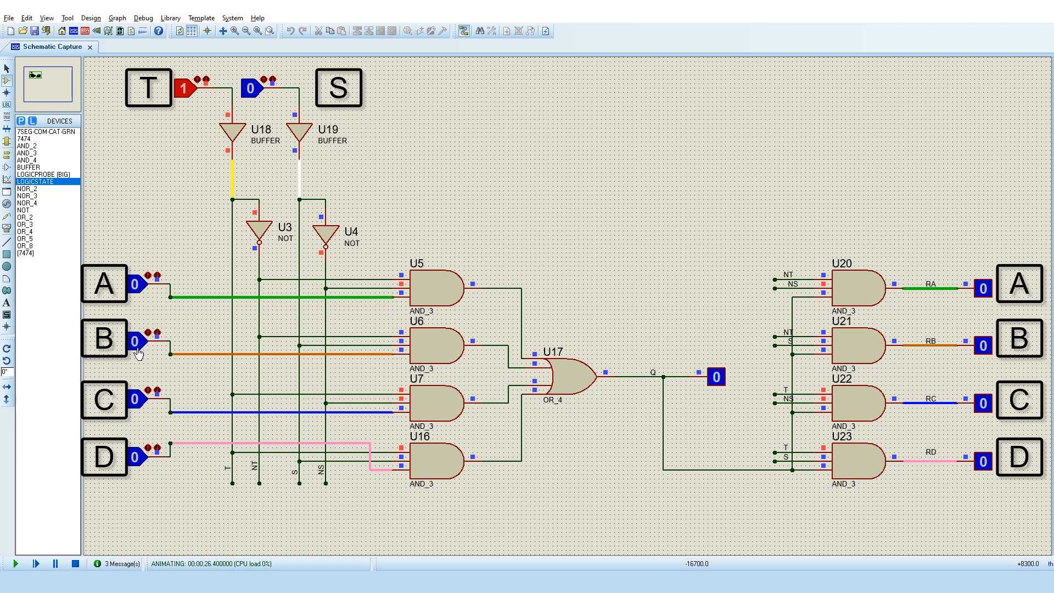
Toggle input C repeatedly, with T at 1 and S at 0, to check output C of the linked circuit
click(136, 403)
click(136, 404)
click(136, 403)
click(136, 403)
click(137, 404)
click(136, 403)
click(136, 403)
Set S to 1 with T at 1, and toggle input A repeatedly to check the linked outputs
click(257, 91)
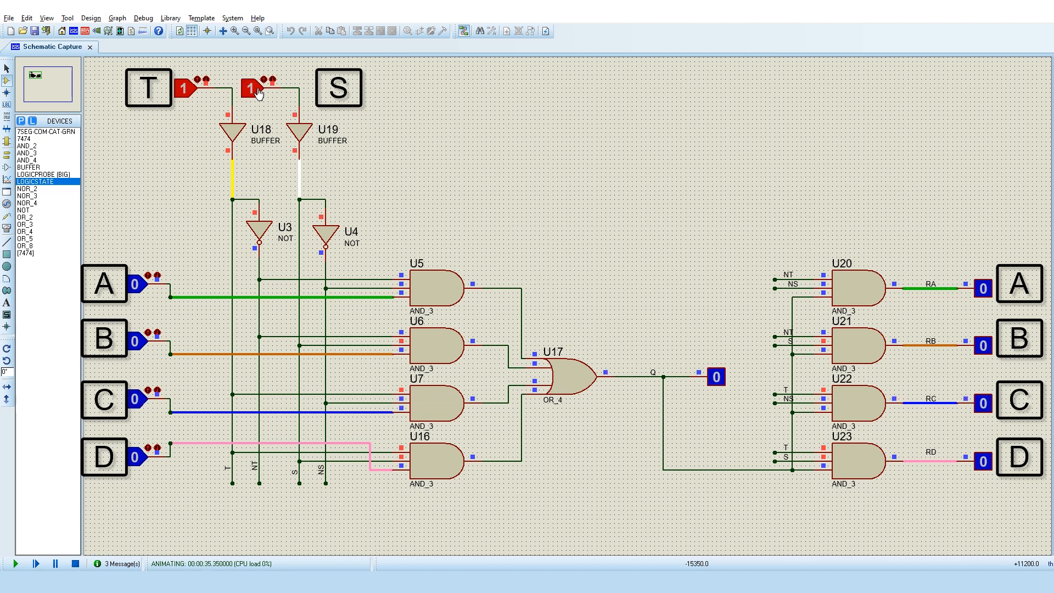
click(142, 287)
click(143, 288)
click(142, 288)
click(143, 288)
click(142, 288)
click(143, 288)
click(143, 288)
click(143, 288)
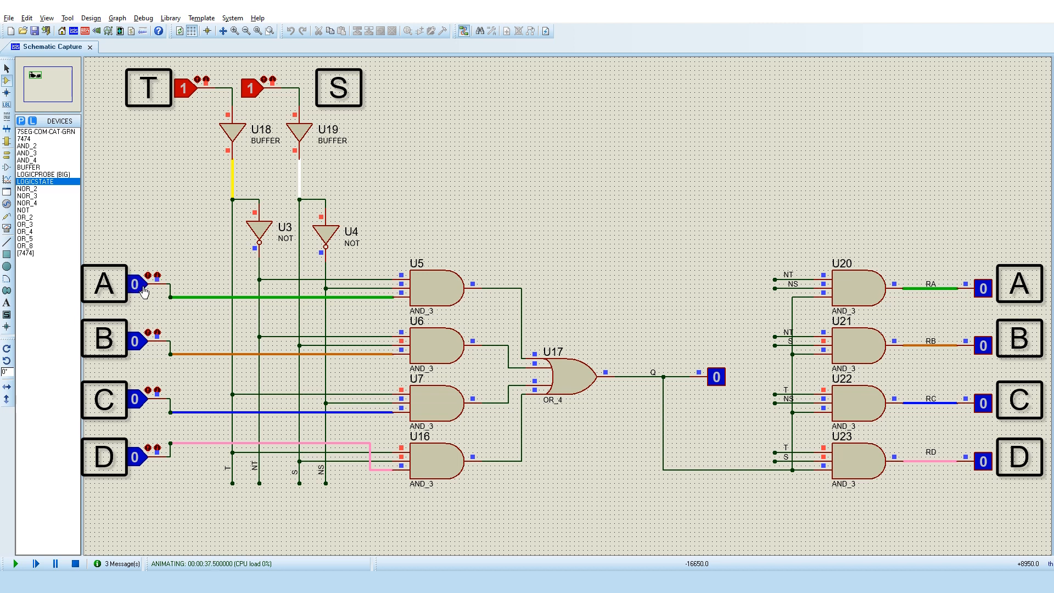
Set inputs B and C to 1 and toggle input D repeatedly, with T and S at 1, to check output D
click(143, 346)
click(141, 400)
click(140, 461)
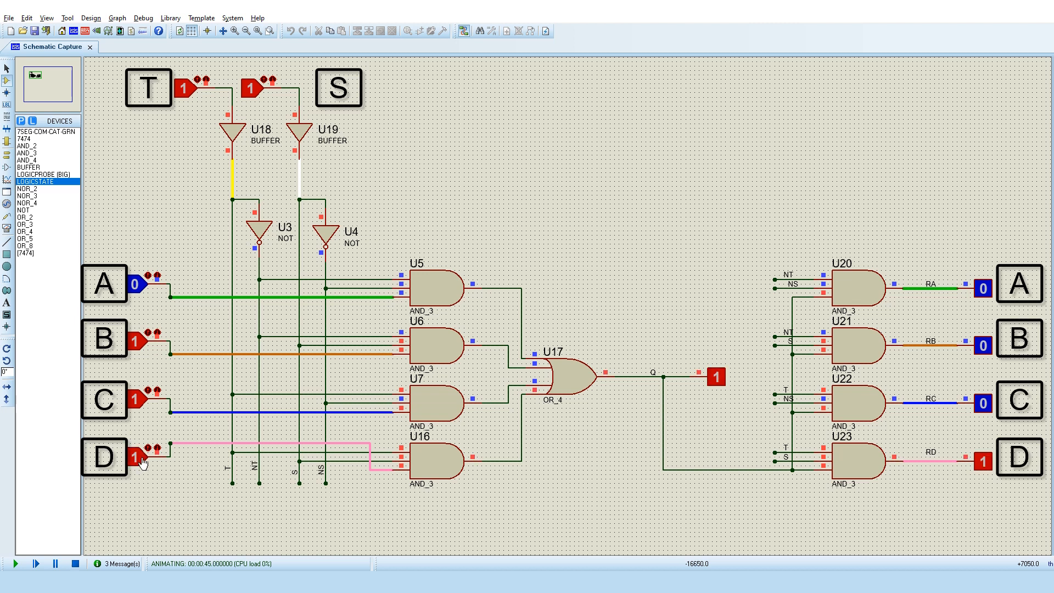
click(141, 461)
click(141, 461)
click(141, 462)
click(142, 462)
click(142, 462)
click(142, 462)
click(141, 462)
click(142, 462)
click(142, 462)
click(142, 462)
click(142, 462)
click(142, 462)
click(141, 462)
click(141, 462)
click(141, 462)
click(142, 462)
click(142, 462)
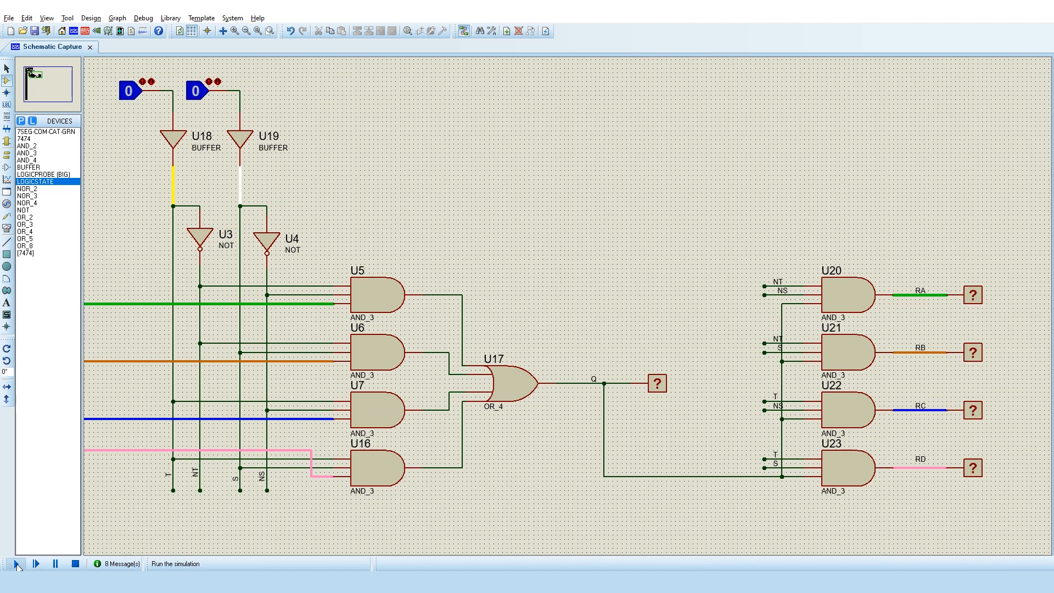
Run the simulation and switch select inputs T and S through their combinations to check which linked output follows its data input
key(F12)
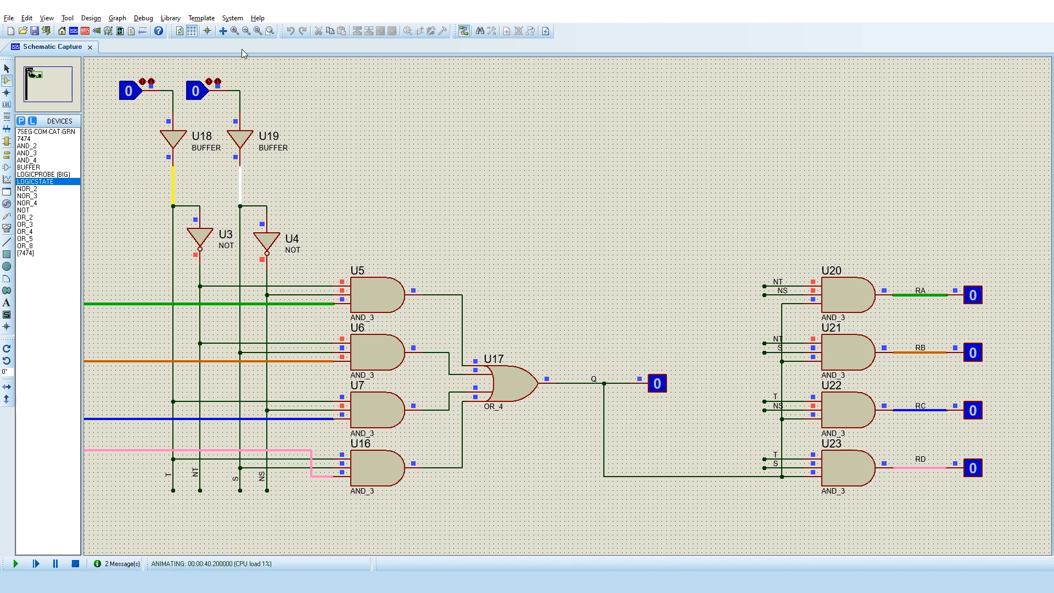
click(197, 90)
click(196, 91)
click(129, 92)
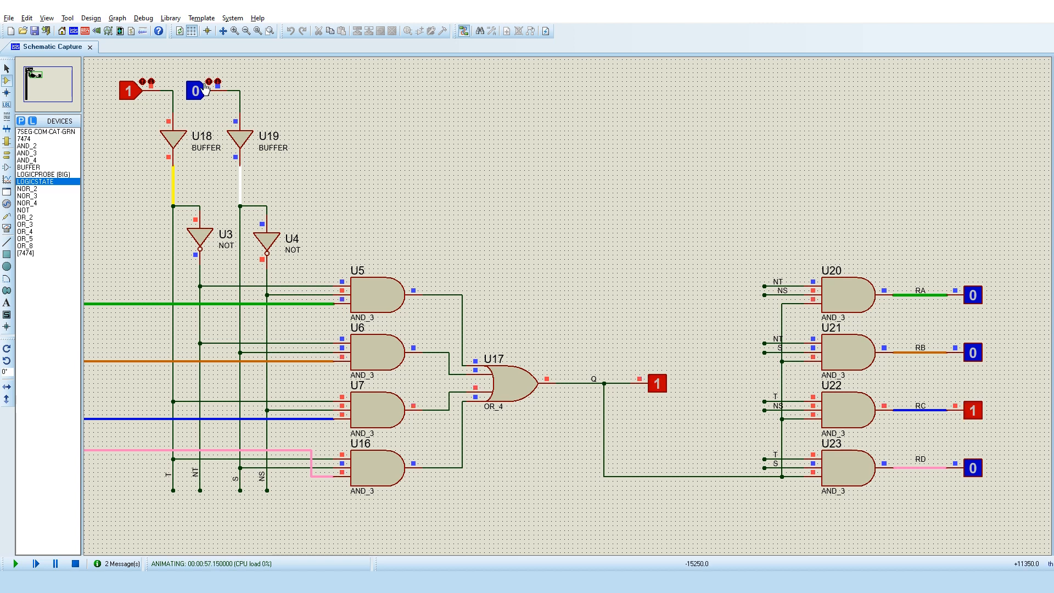
click(197, 91)
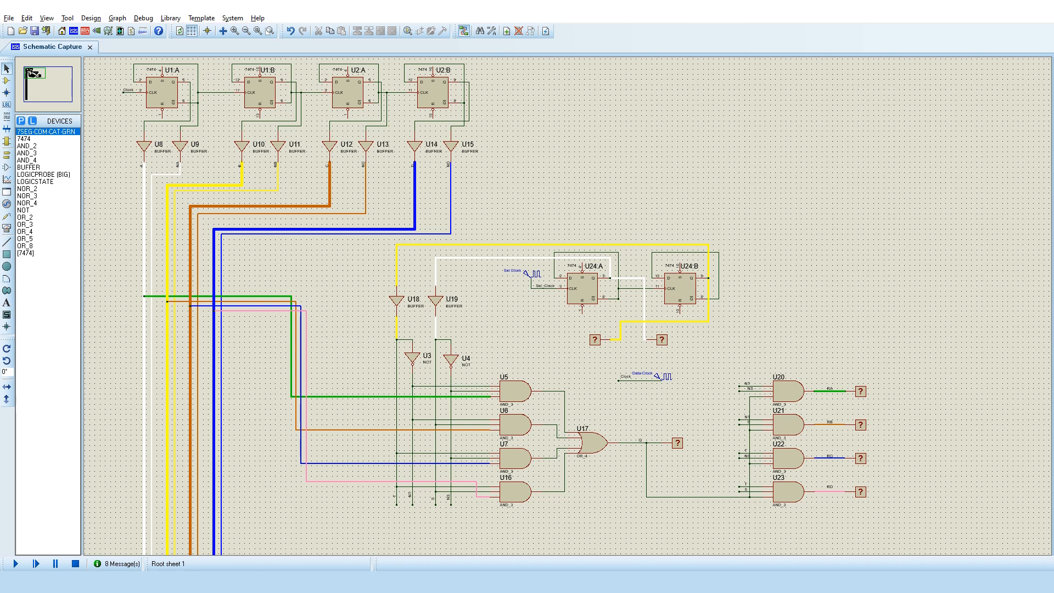
Run the simulation of the linked circuit with the U24 flip-flop counter driving the select lines T and S
scroll(308, 164, up, 2)
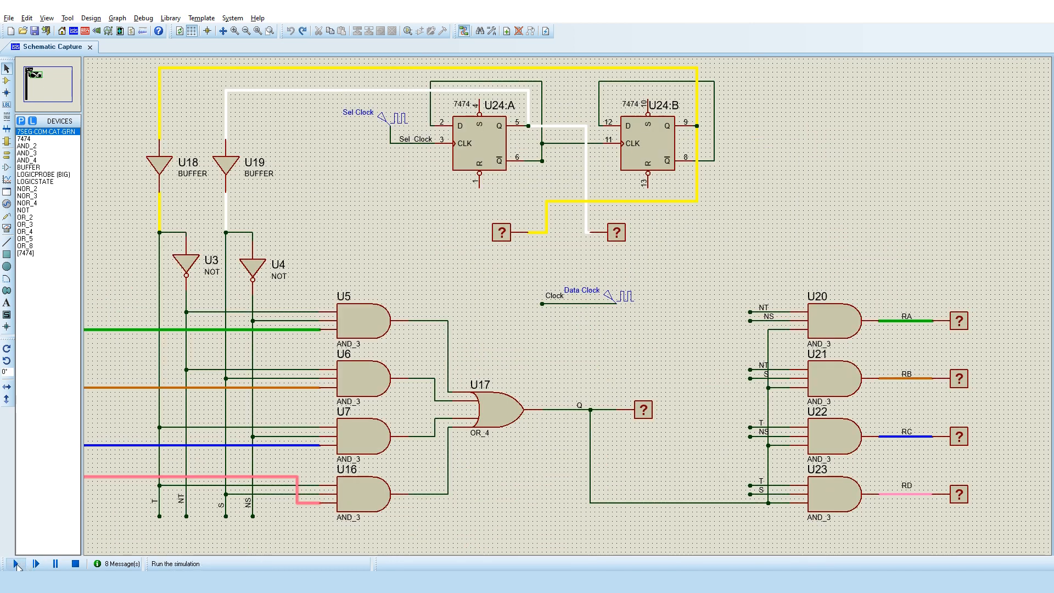
click(15, 564)
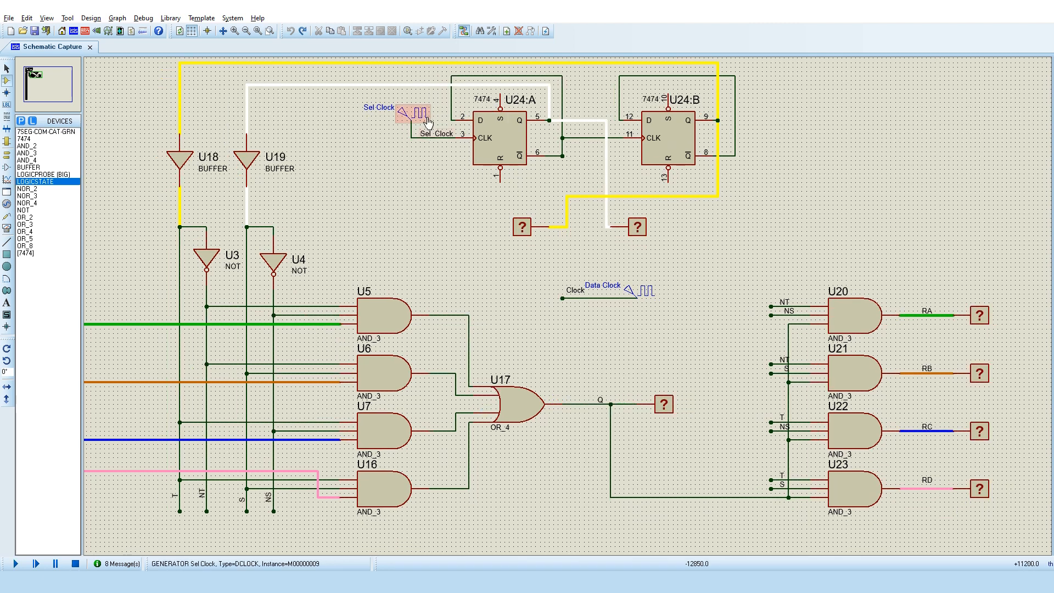
Inspect the clock type and timing settings of the Sel Clock and Data Clock generators
double_click(428, 121)
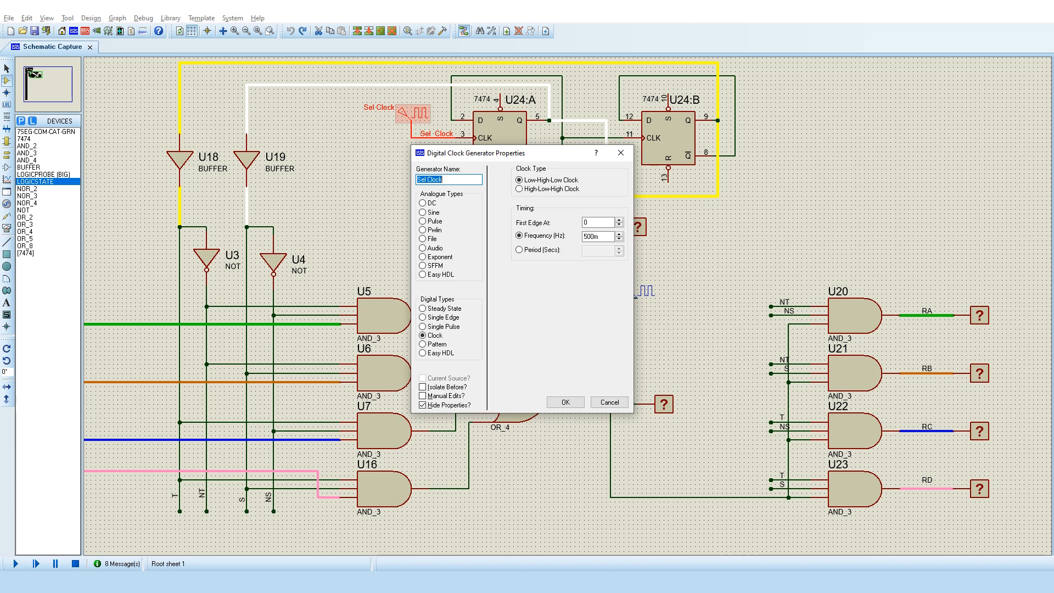
click(610, 402)
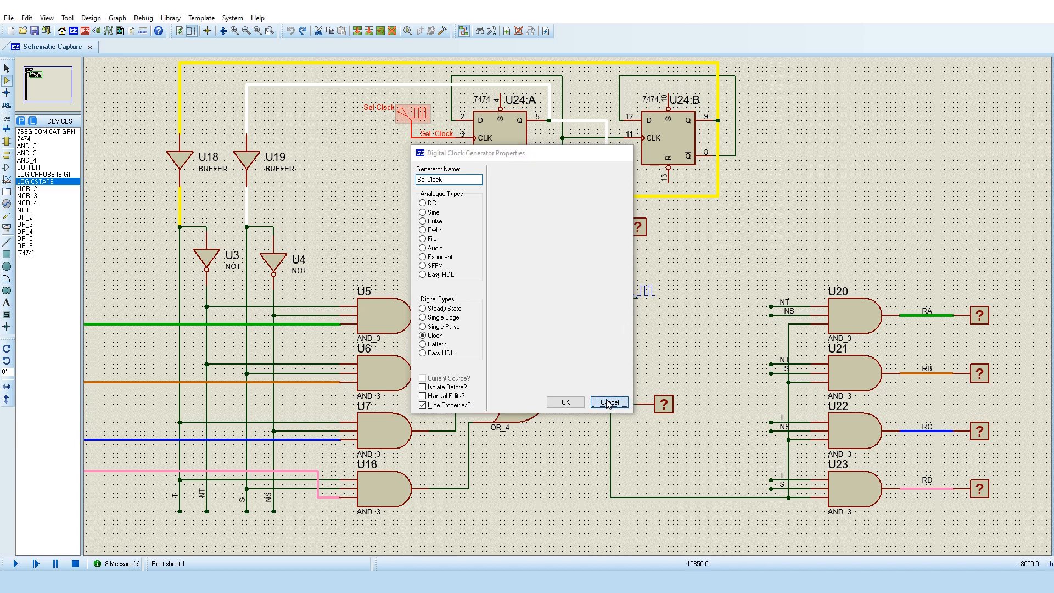
double_click(636, 302)
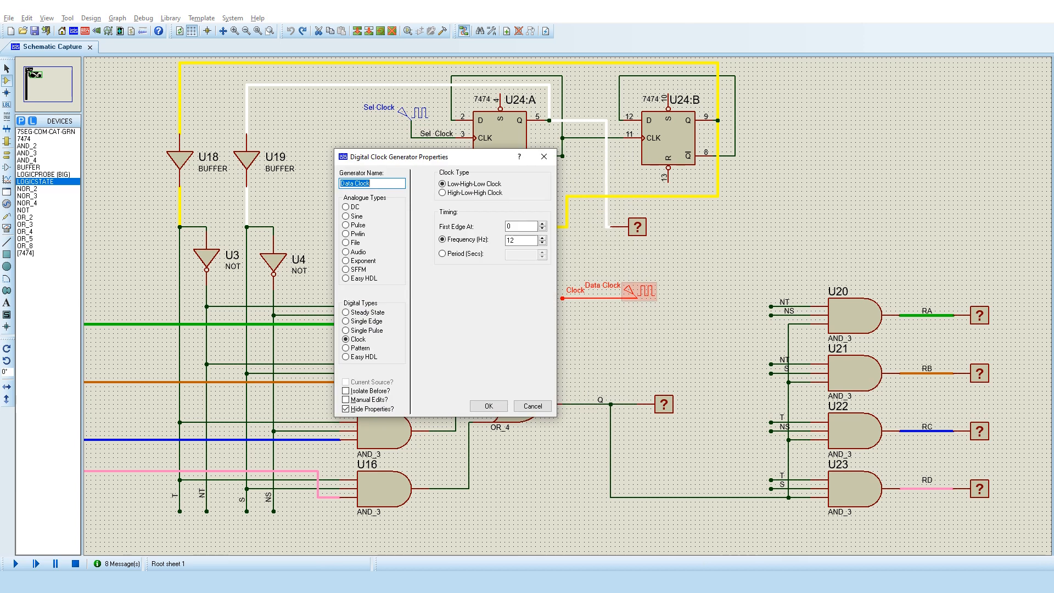